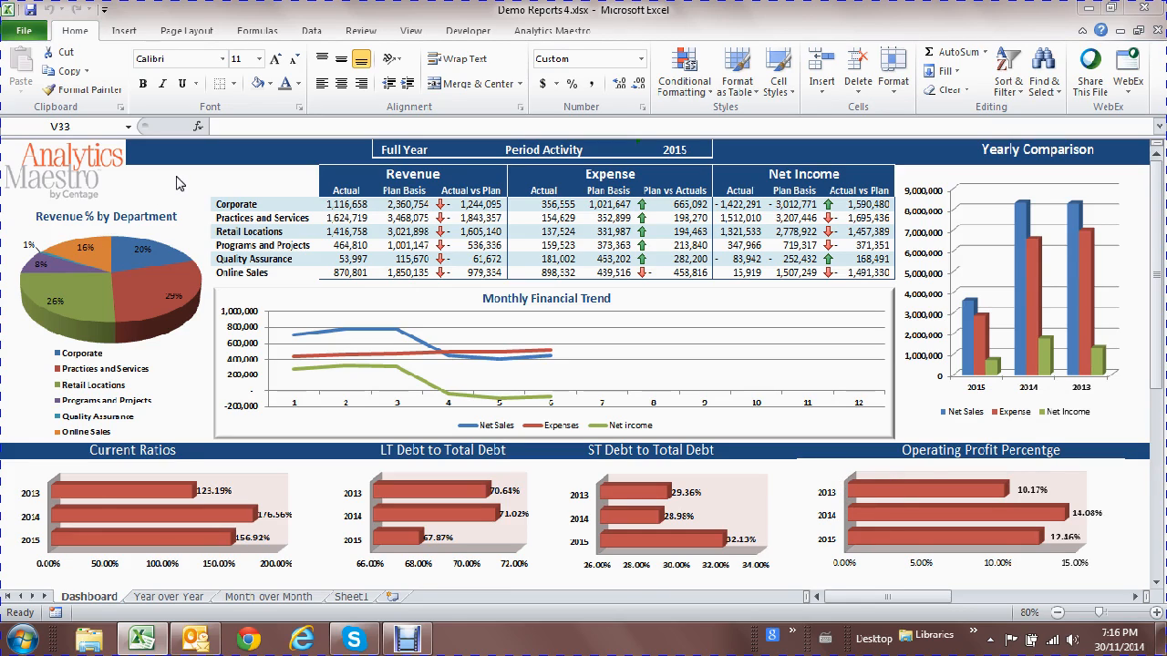
# Switch the dashboard period from Full Year to P06.
pyautogui.click(412, 150)
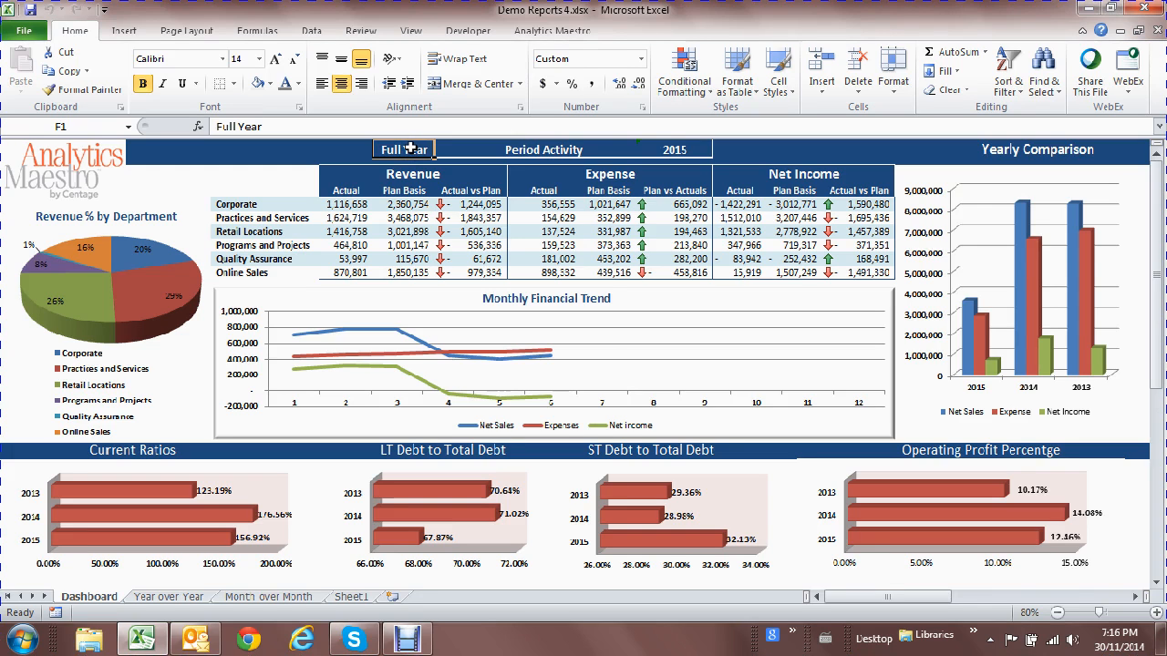
pyautogui.doubleClick(412, 149)
pyautogui.click(339, 186)
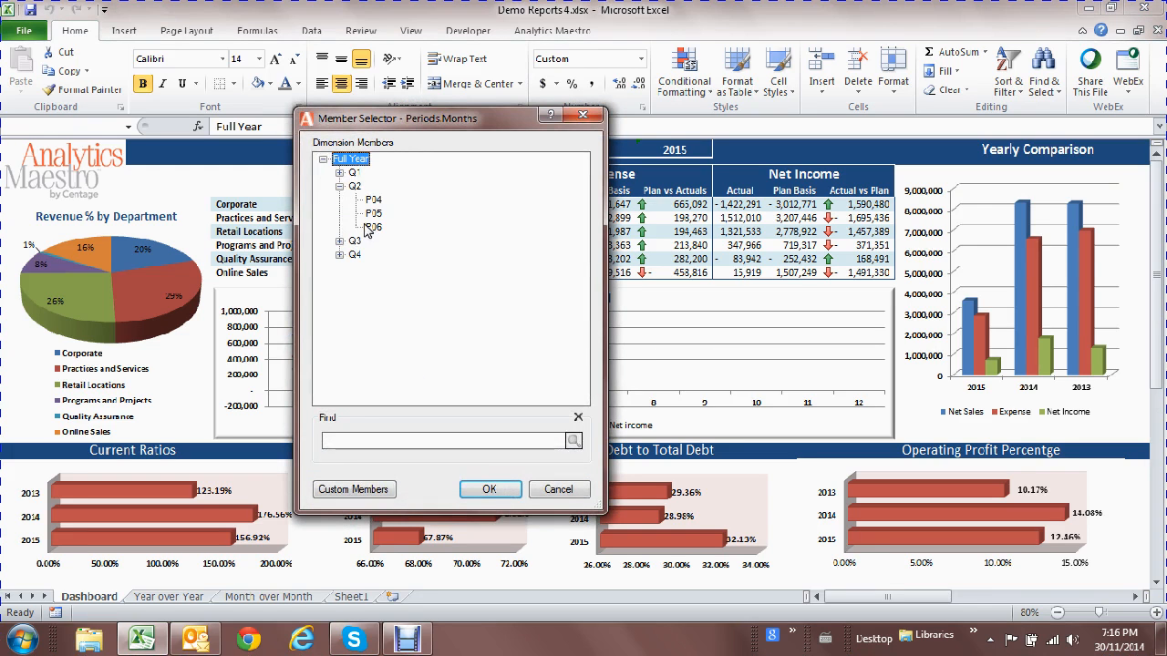
pyautogui.doubleClick(372, 227)
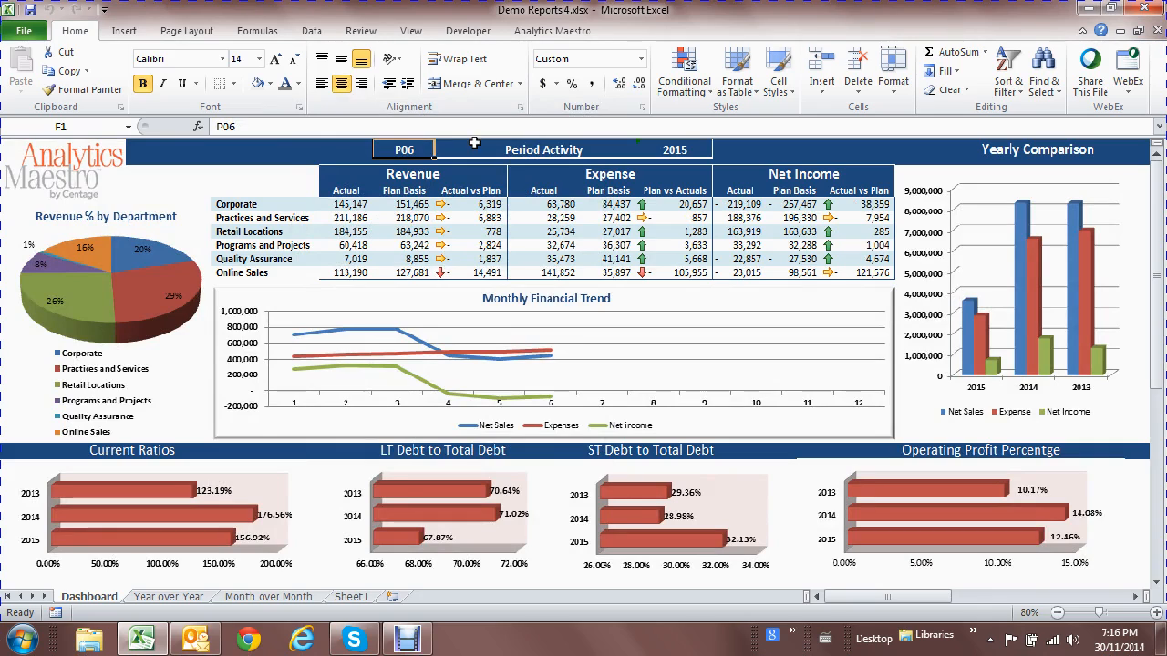
# Change the dashboard measure from Period Activity to Period Balance, leaving the fiscal year at 2015.
pyautogui.click(545, 148)
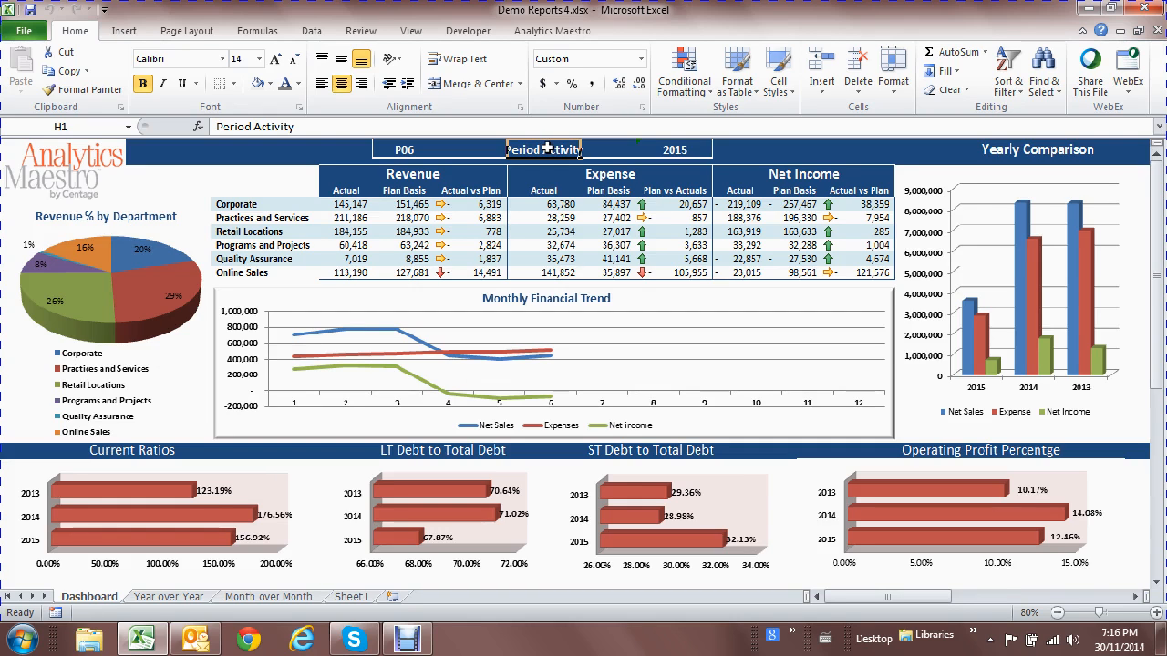
pyautogui.doubleClick(547, 149)
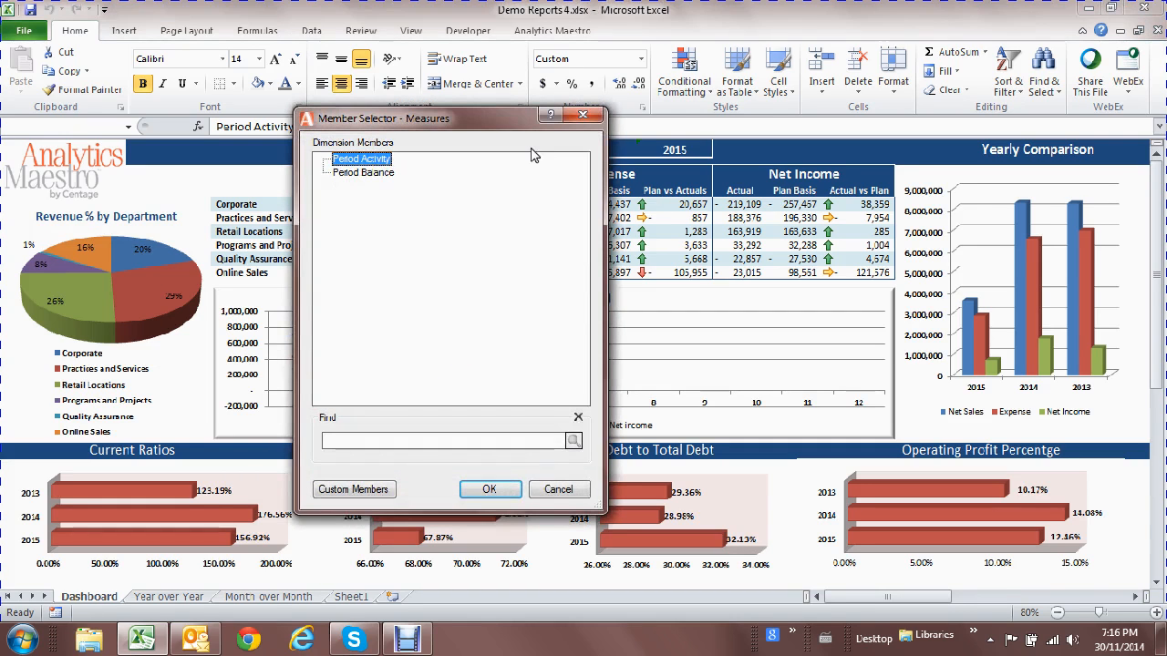
pyautogui.click(362, 173)
pyautogui.doubleClick(362, 173)
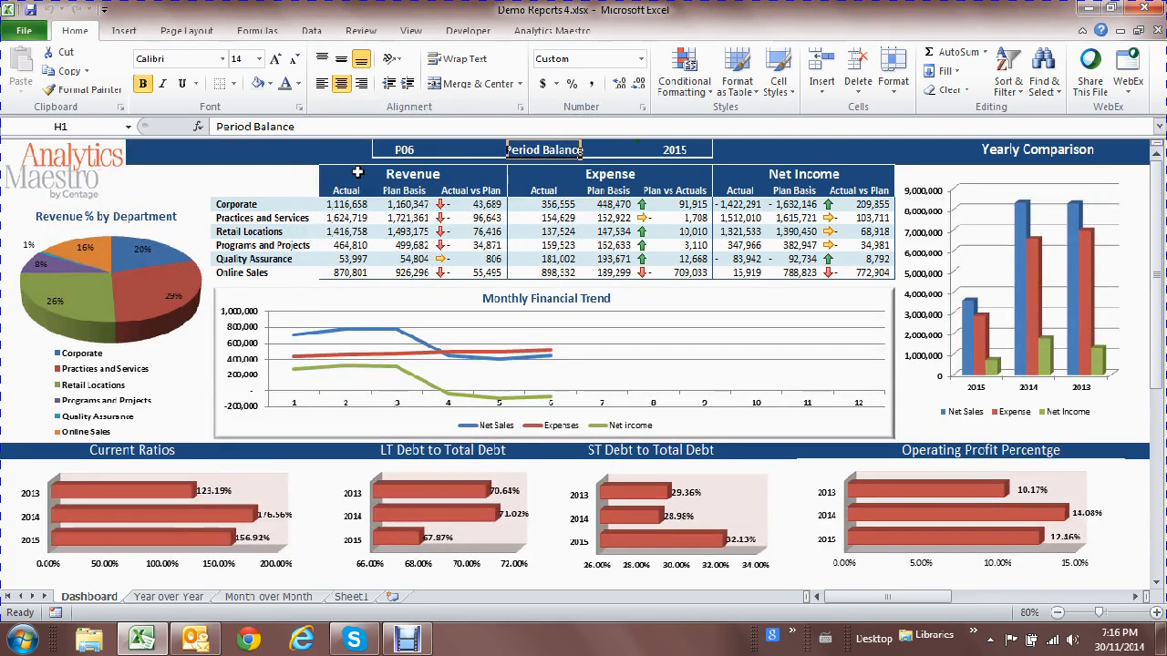
pyautogui.doubleClick(673, 149)
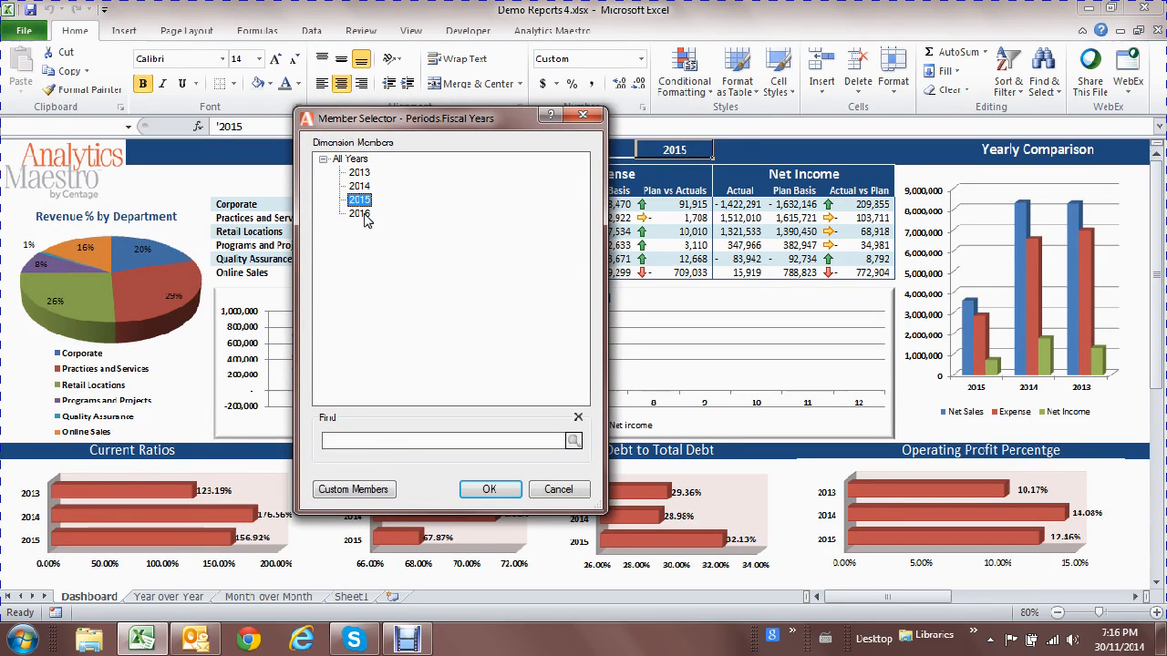
pyautogui.click(559, 489)
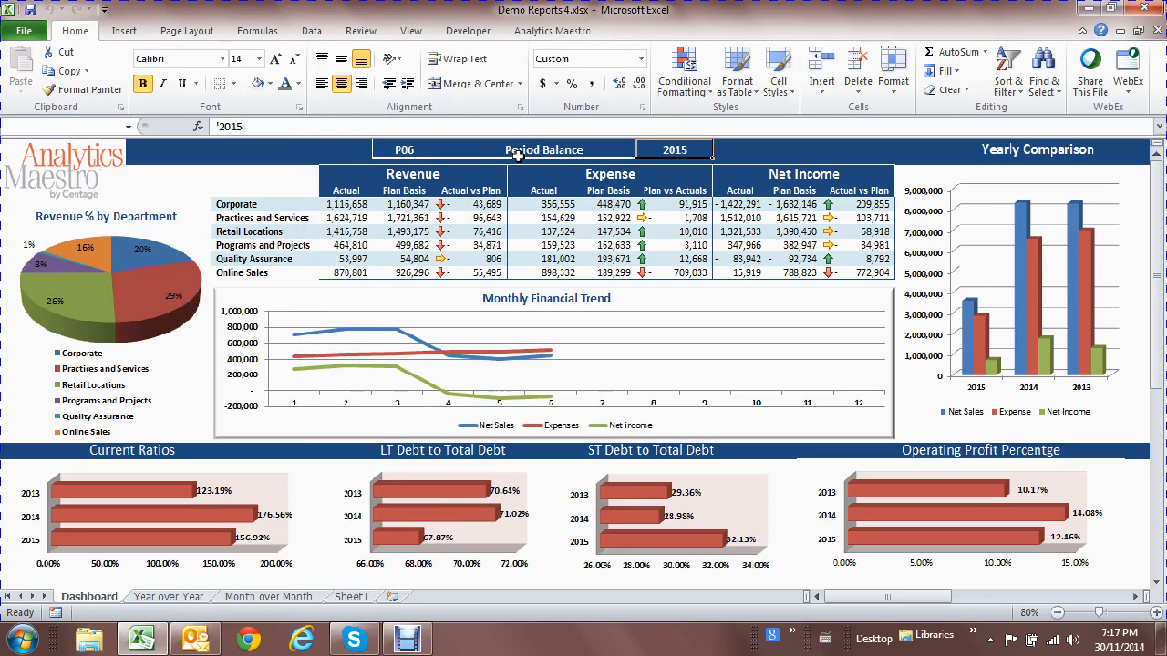
# Drill through the Corporate Expense Actual figure to a DrillThrough30 sheet, then return to Dashboard.
pyautogui.click(557, 205)
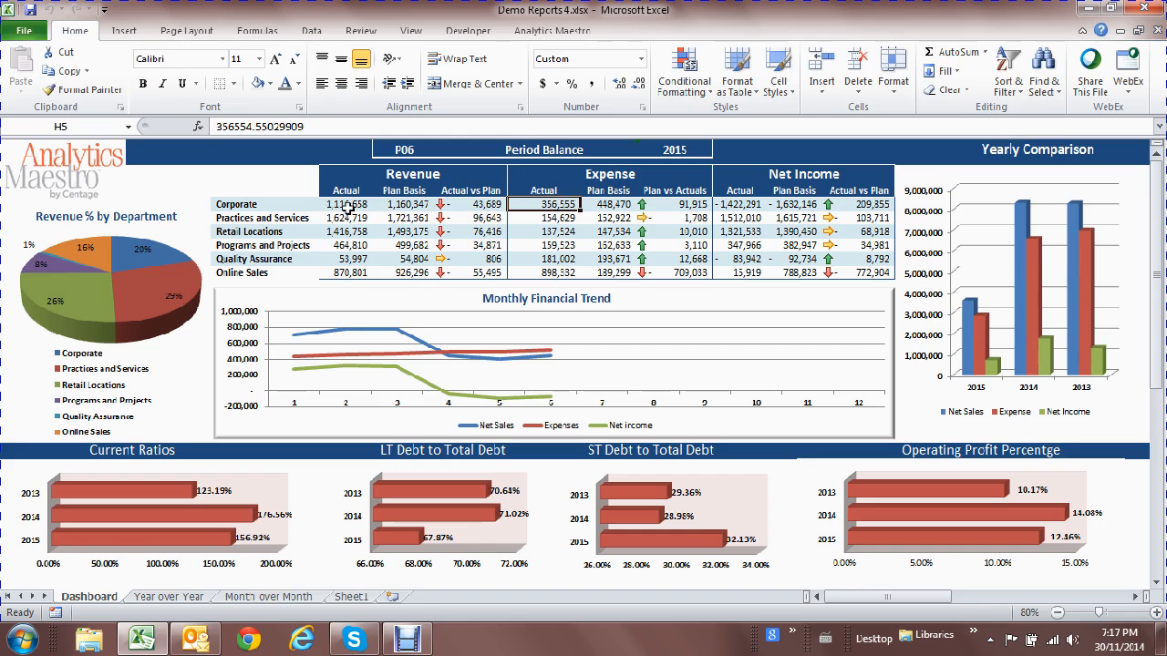
pyautogui.doubleClick(558, 204)
pyautogui.click(570, 387)
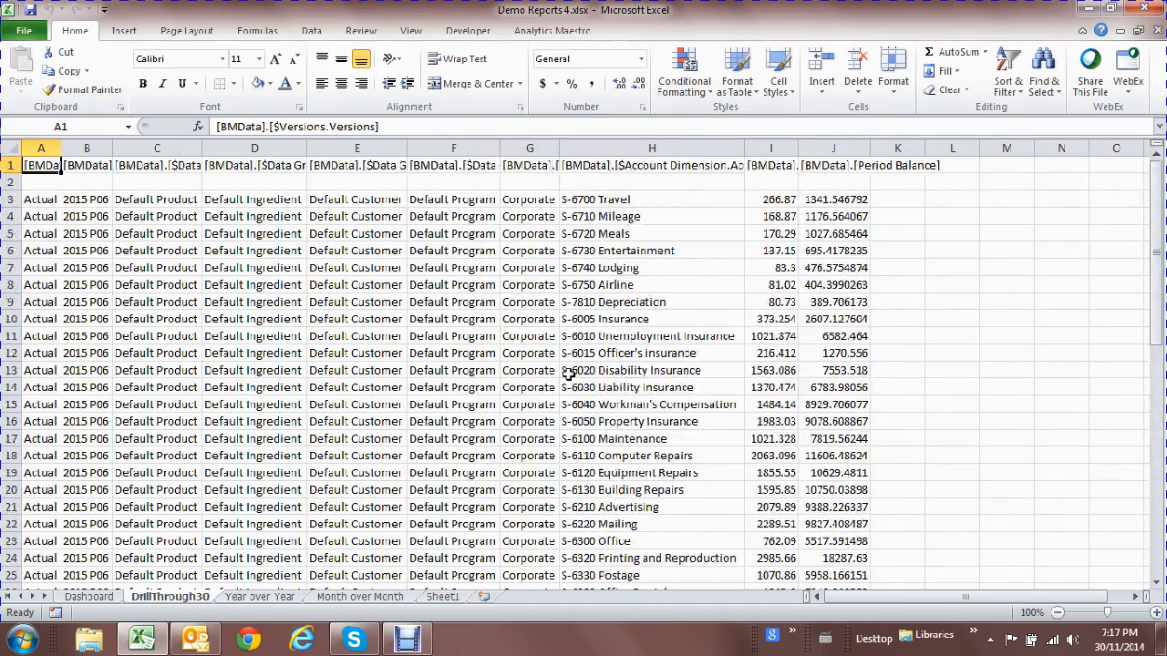
pyautogui.click(89, 597)
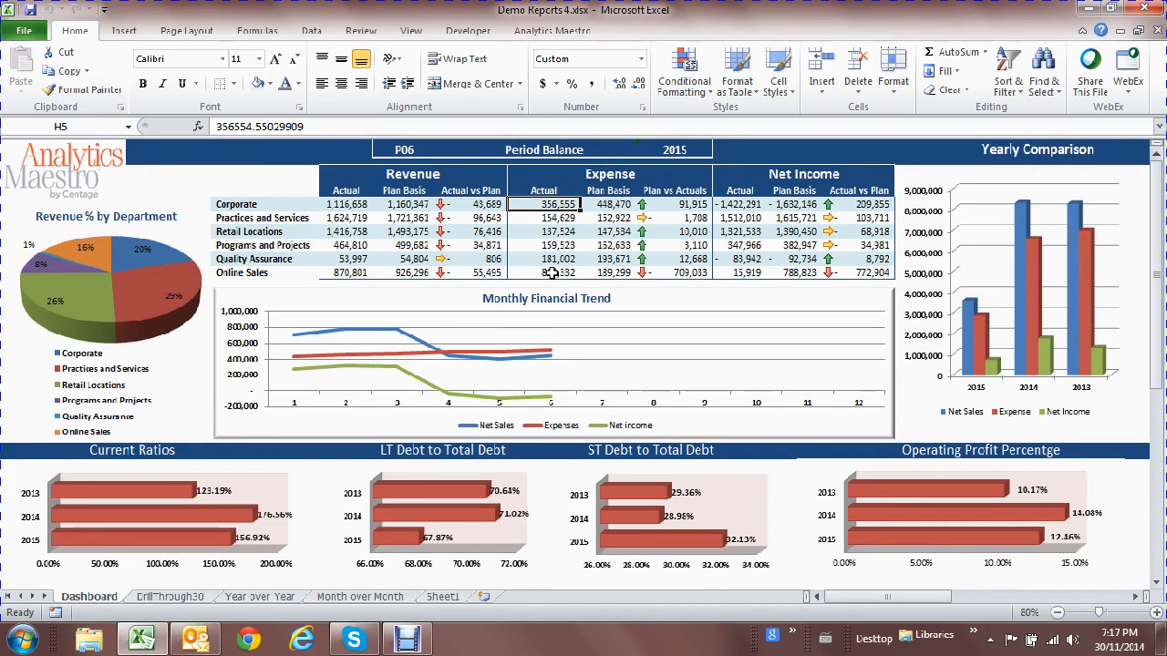
pyautogui.click(557, 272)
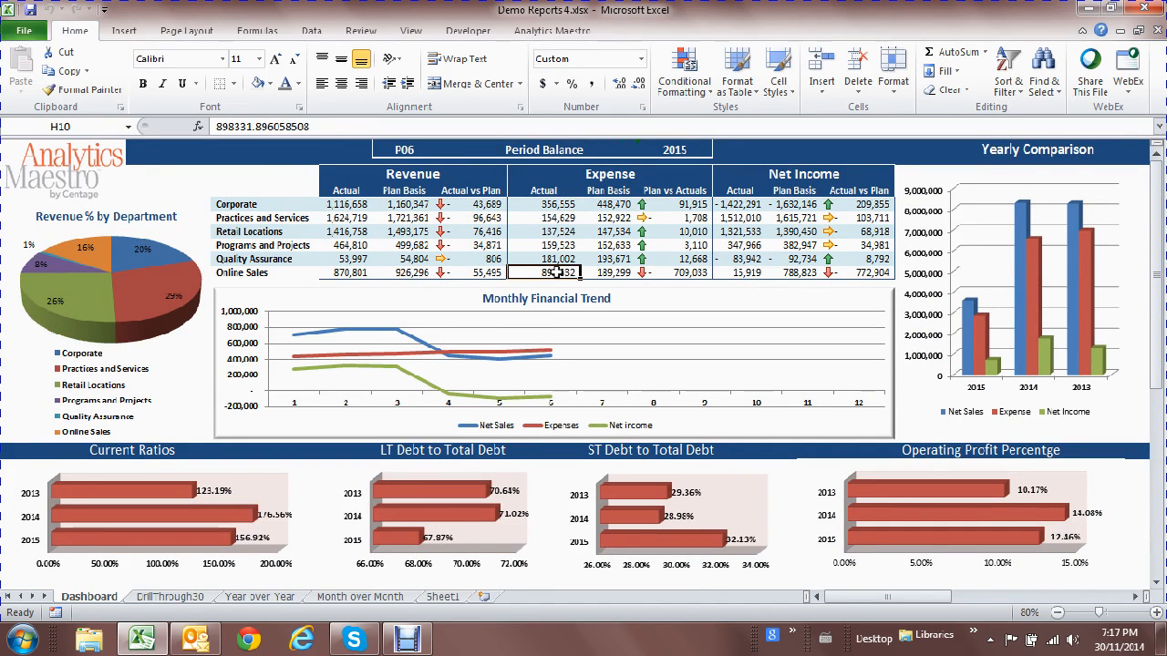
pyautogui.click(620, 271)
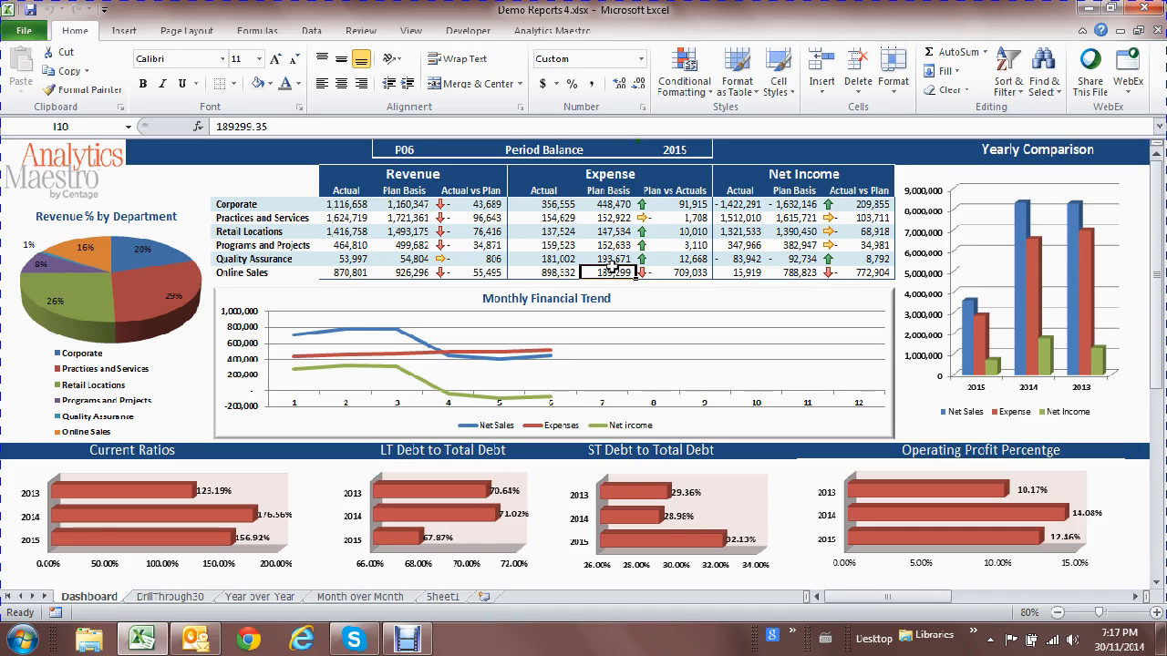
pyautogui.click(690, 271)
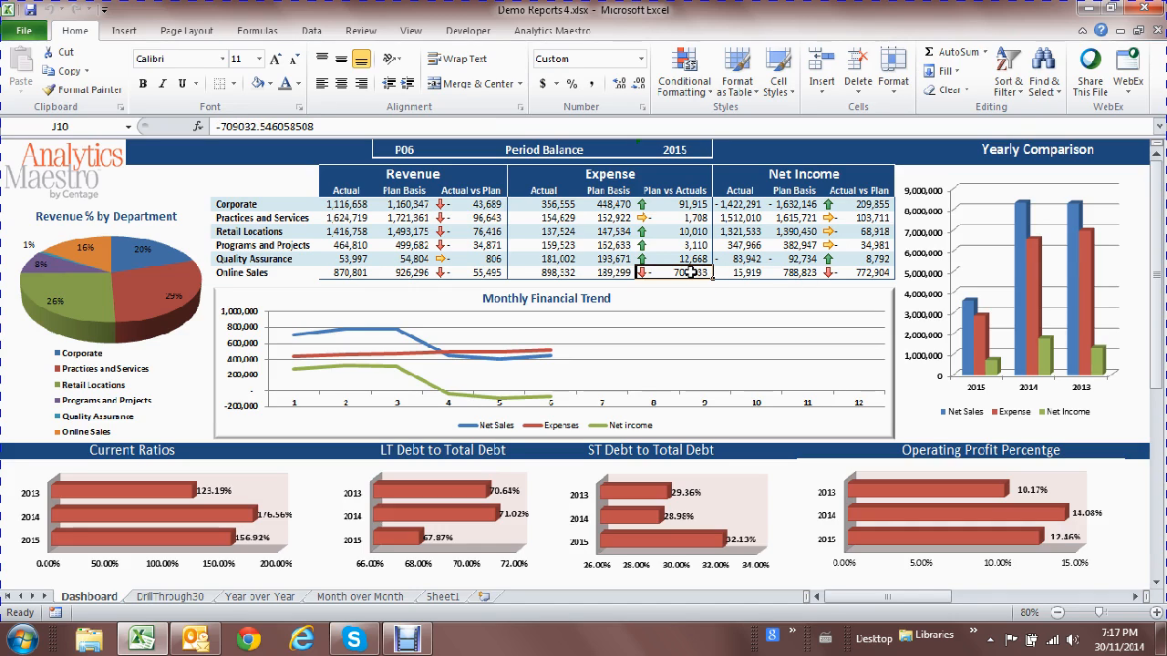
pyautogui.click(882, 275)
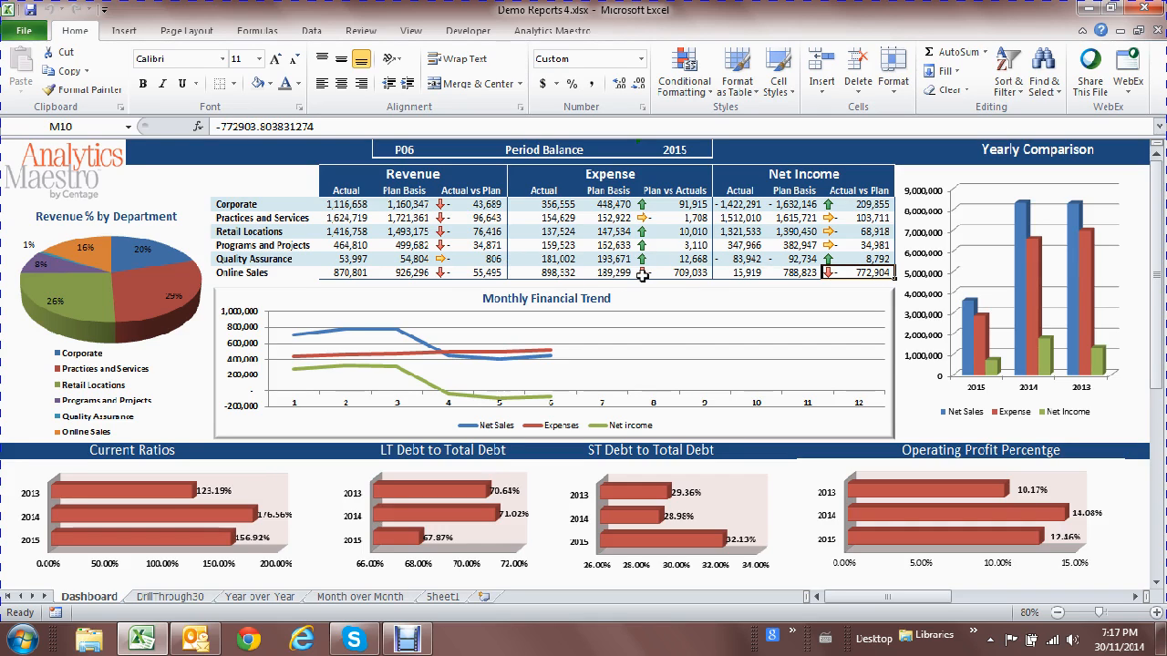
pyautogui.click(272, 273)
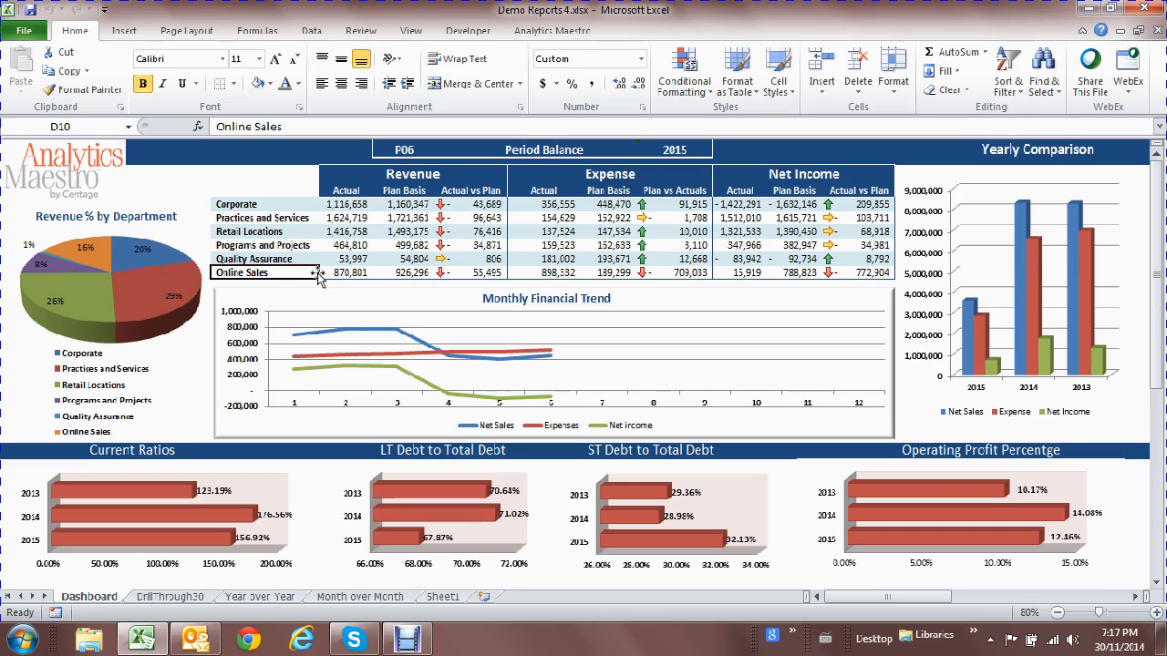
# Open Analytics Maestro's Report Designer for a new report on Sheet1.
pyautogui.click(447, 597)
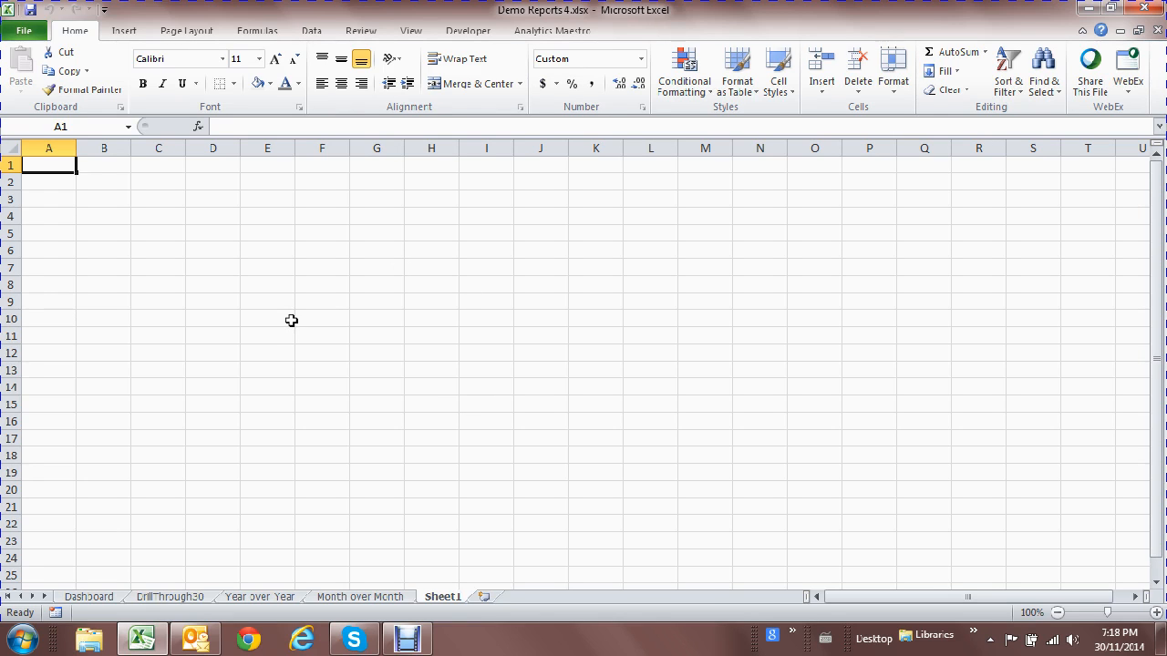
pyautogui.click(550, 33)
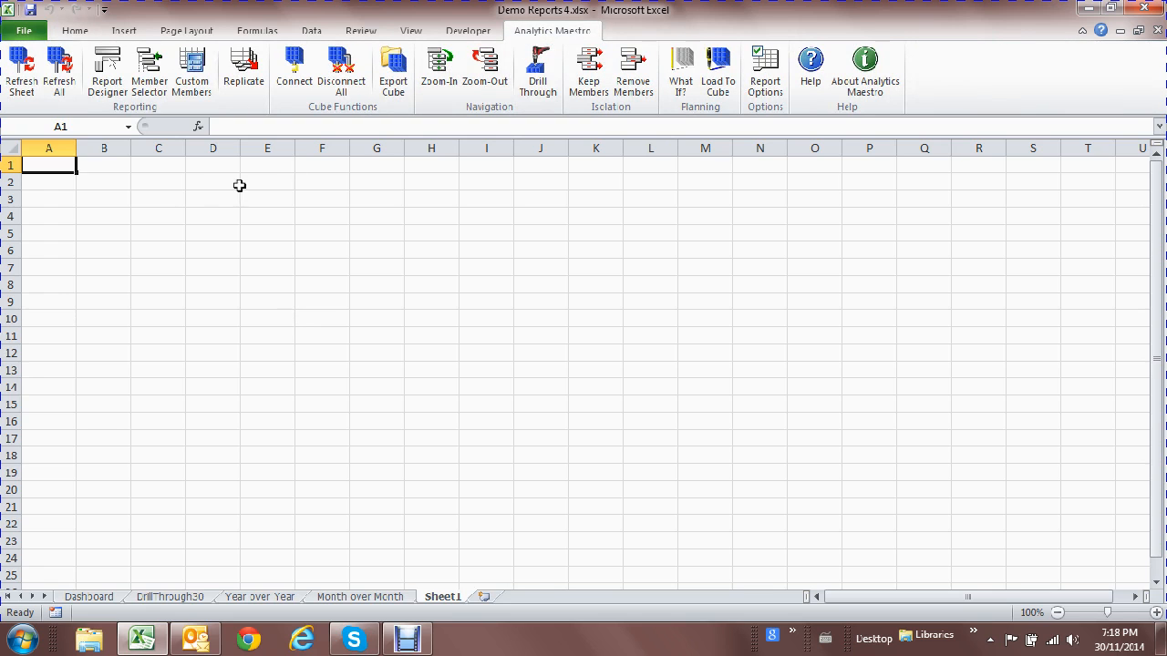
pyautogui.click(110, 84)
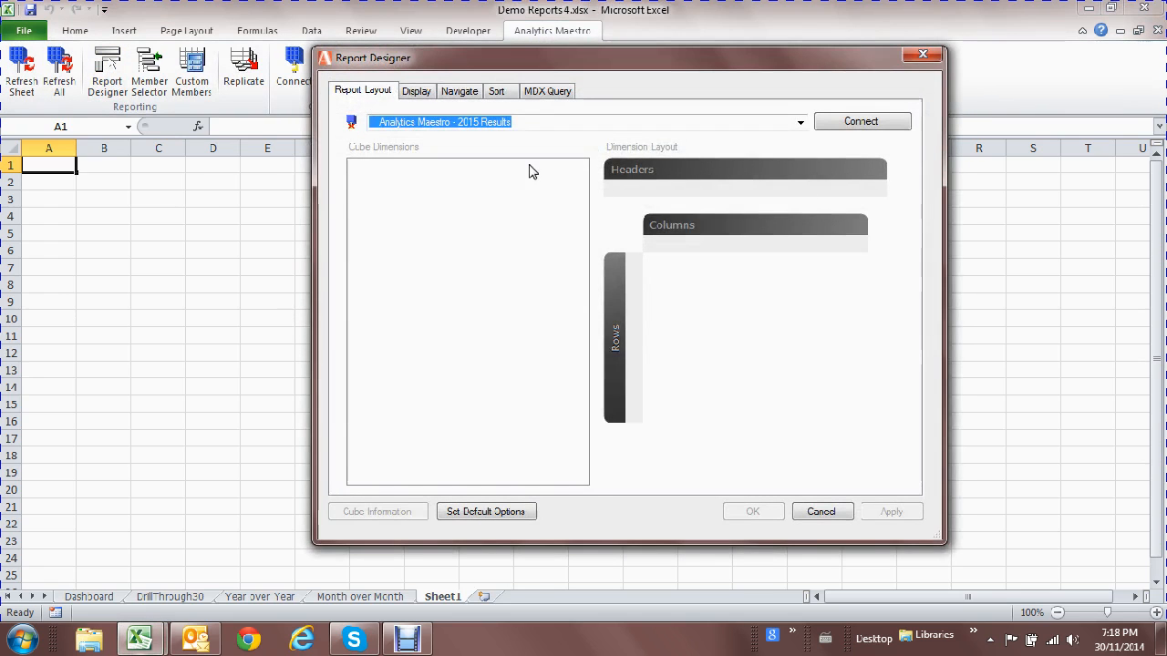
# Connect to the 2015 Results cube and place Accounts on rows and Months on columns.
pyautogui.click(862, 126)
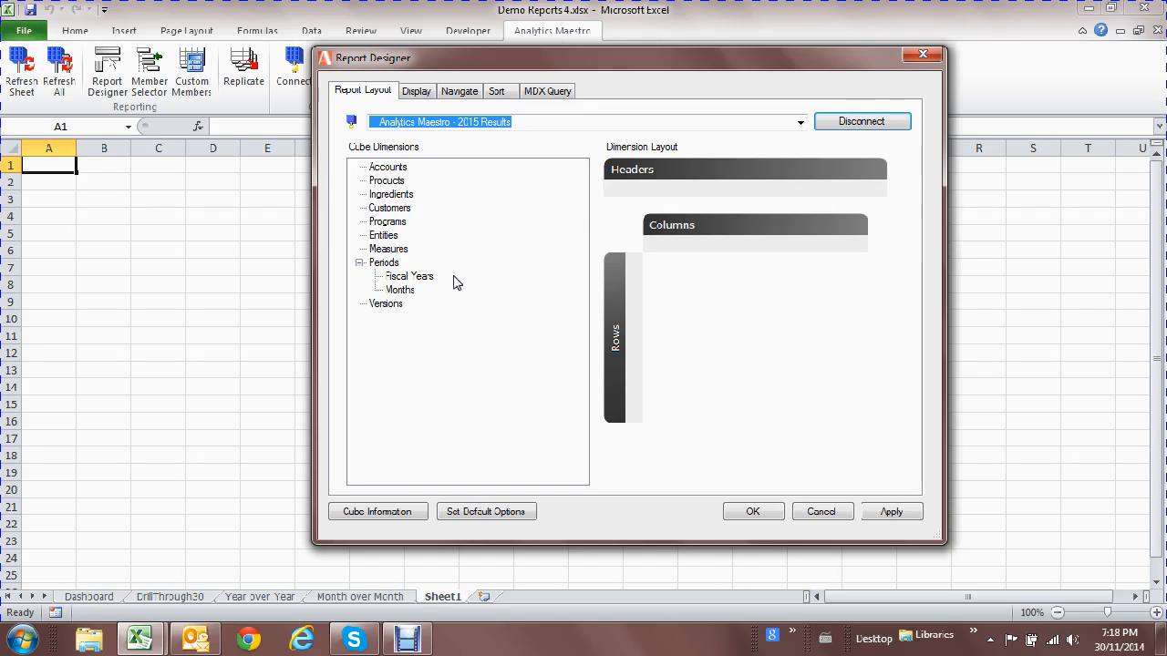
pyautogui.click(403, 170)
pyautogui.moveTo(403, 170); pyautogui.dragTo(635, 360)
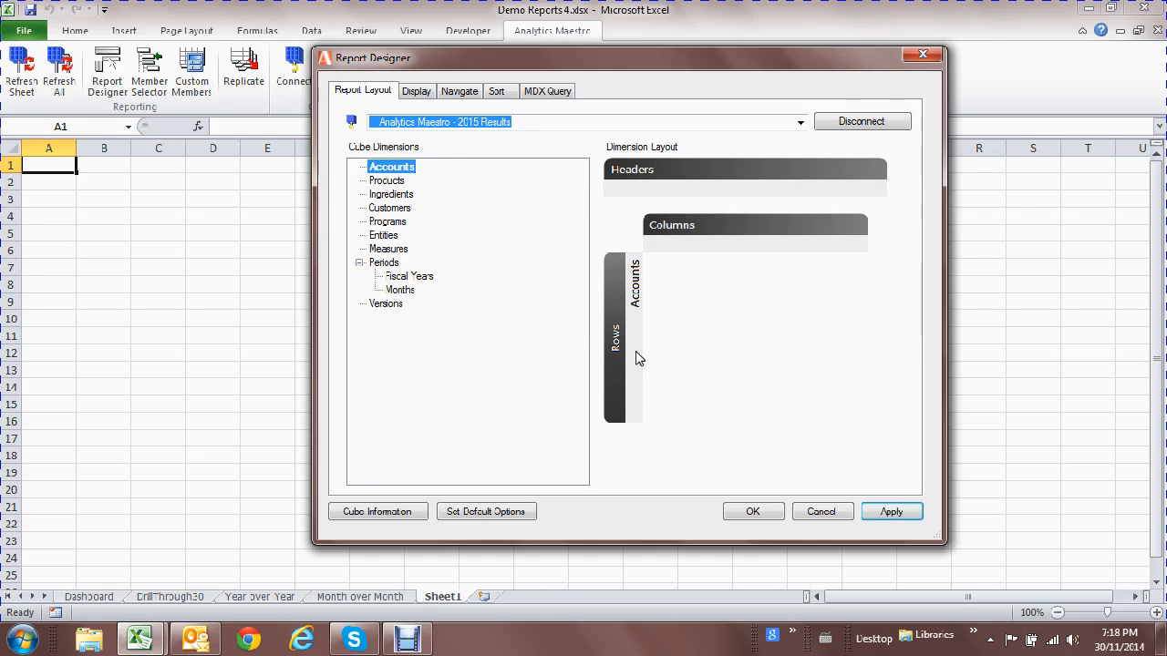
pyautogui.moveTo(409, 289); pyautogui.dragTo(751, 246)
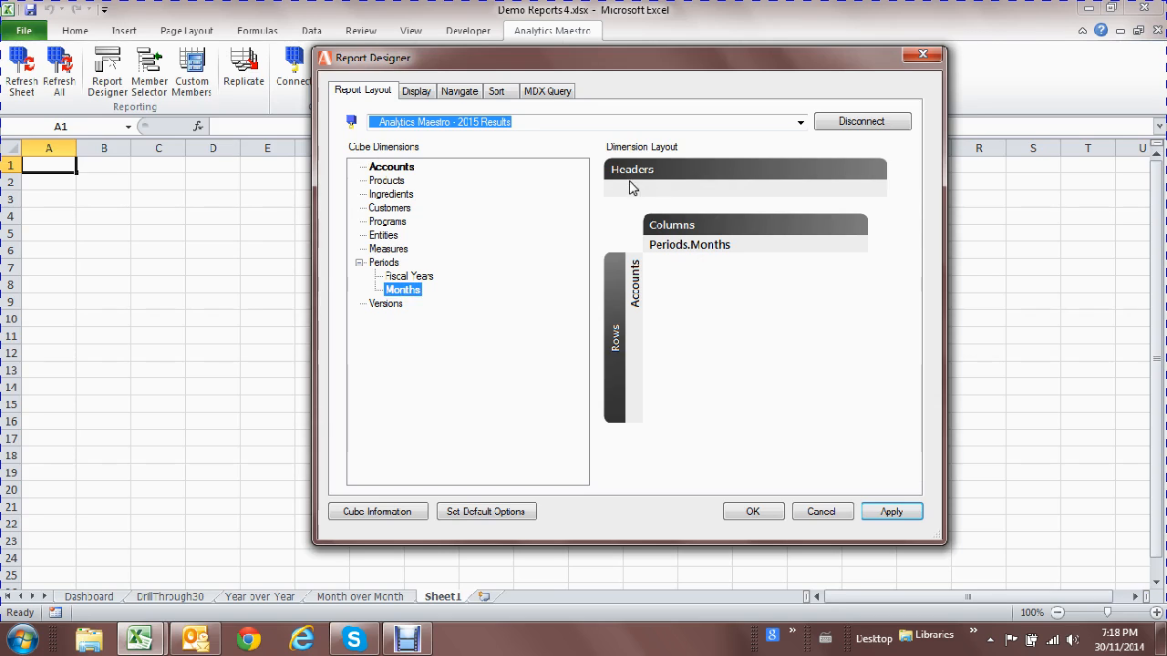
# Add Entities, Fiscal Years, Versions and Measures as report headers.
pyautogui.moveTo(383, 235); pyautogui.dragTo(645, 197)
pyautogui.moveTo(407, 278); pyautogui.dragTo(631, 201)
pyautogui.moveTo(390, 304); pyautogui.dragTo(633, 221)
pyautogui.moveTo(415, 251); pyautogui.dragTo(625, 244)
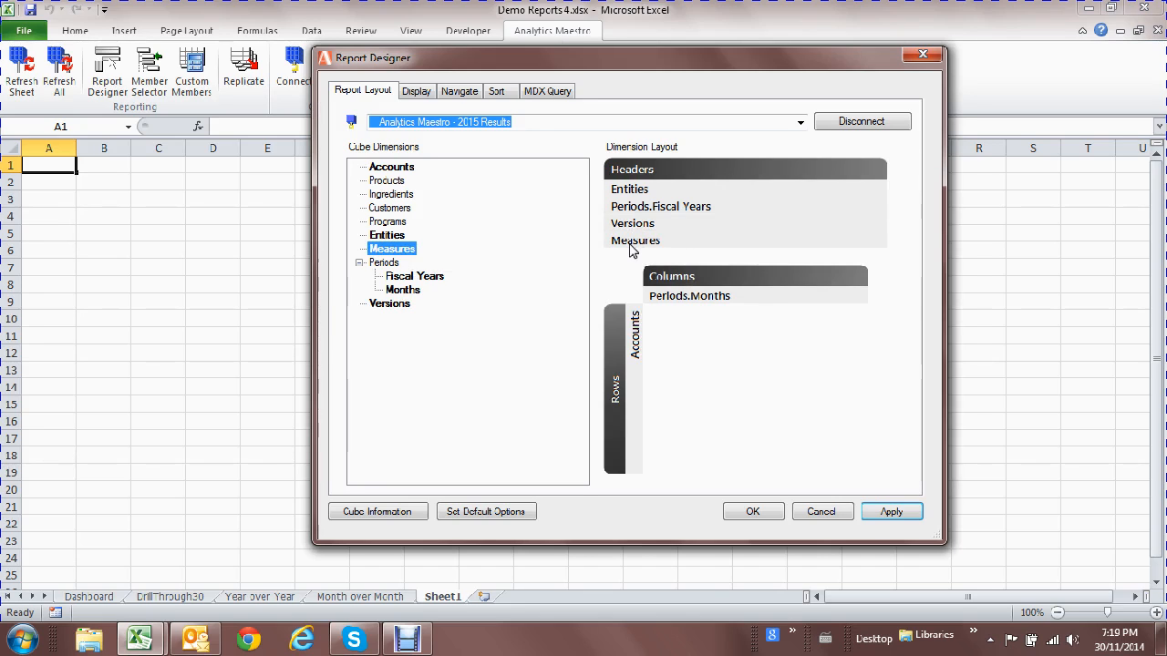
# Replace Account Views with Net Income as the report's row account.
pyautogui.click(636, 352)
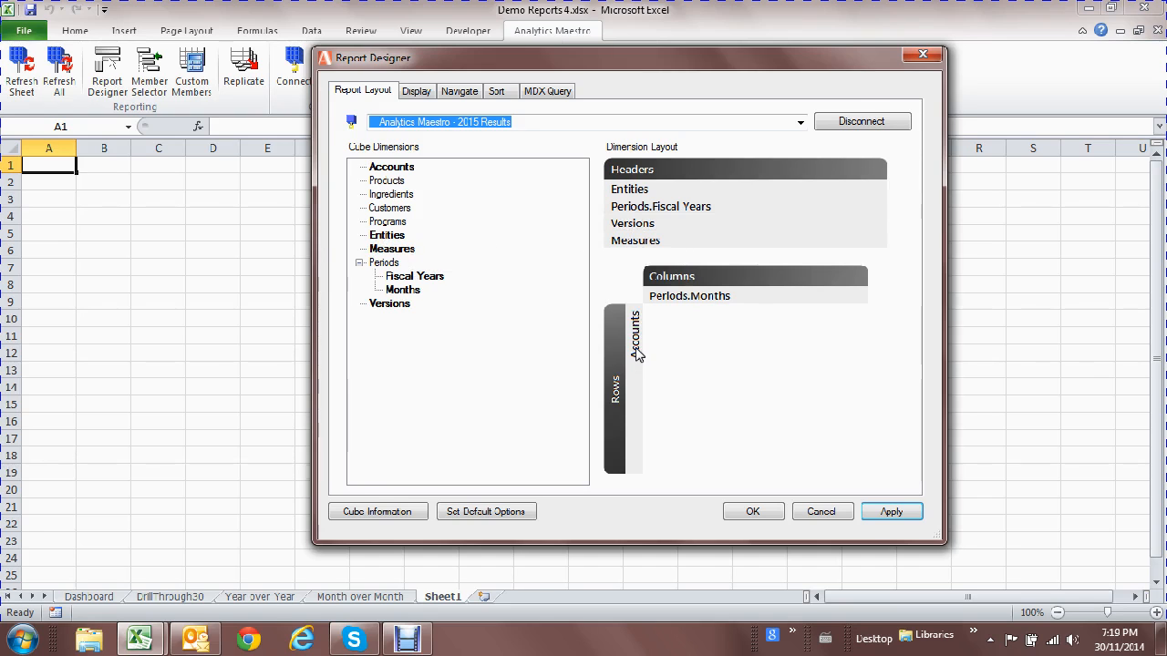
pyautogui.doubleClick(635, 352)
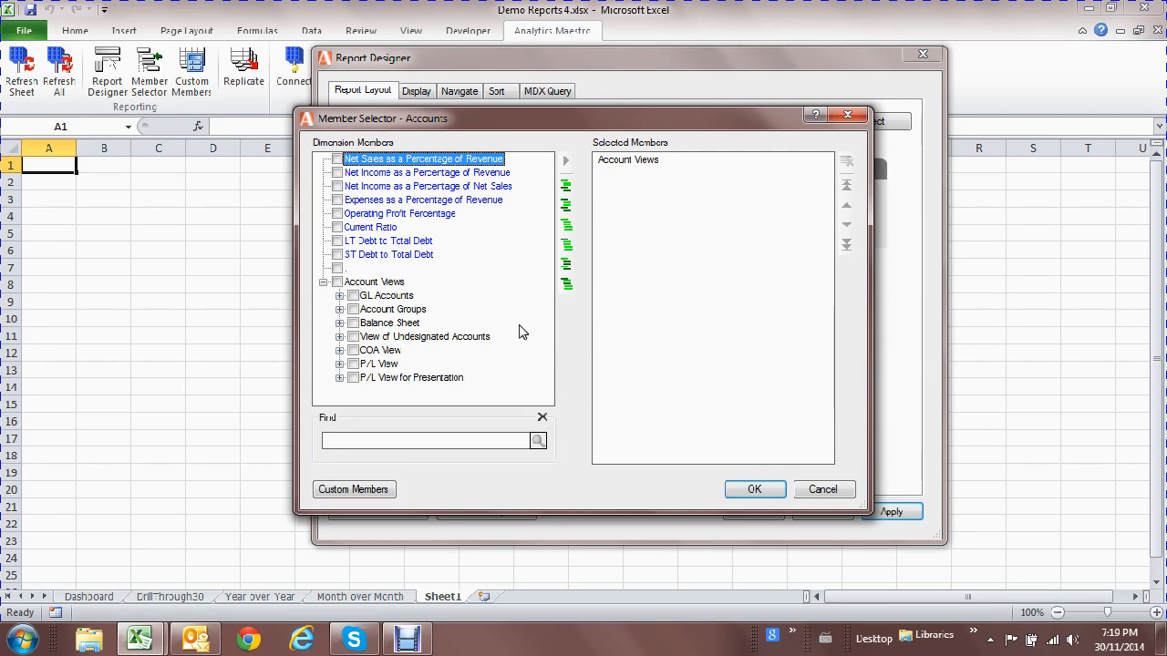
pyautogui.click(339, 377)
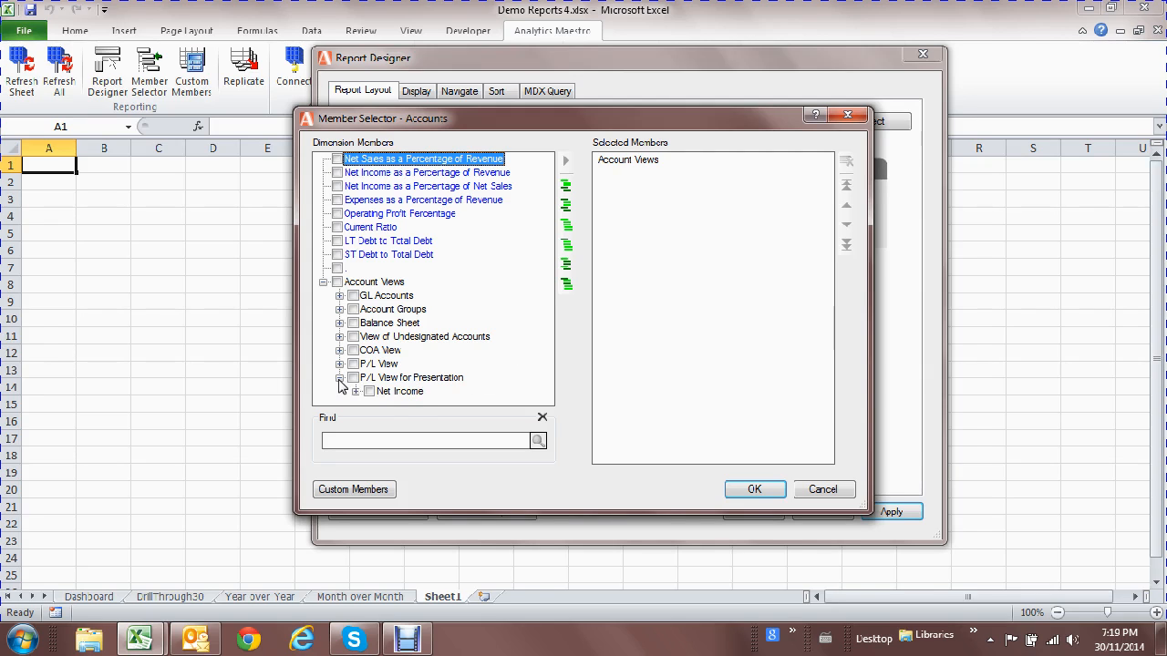
pyautogui.click(399, 394)
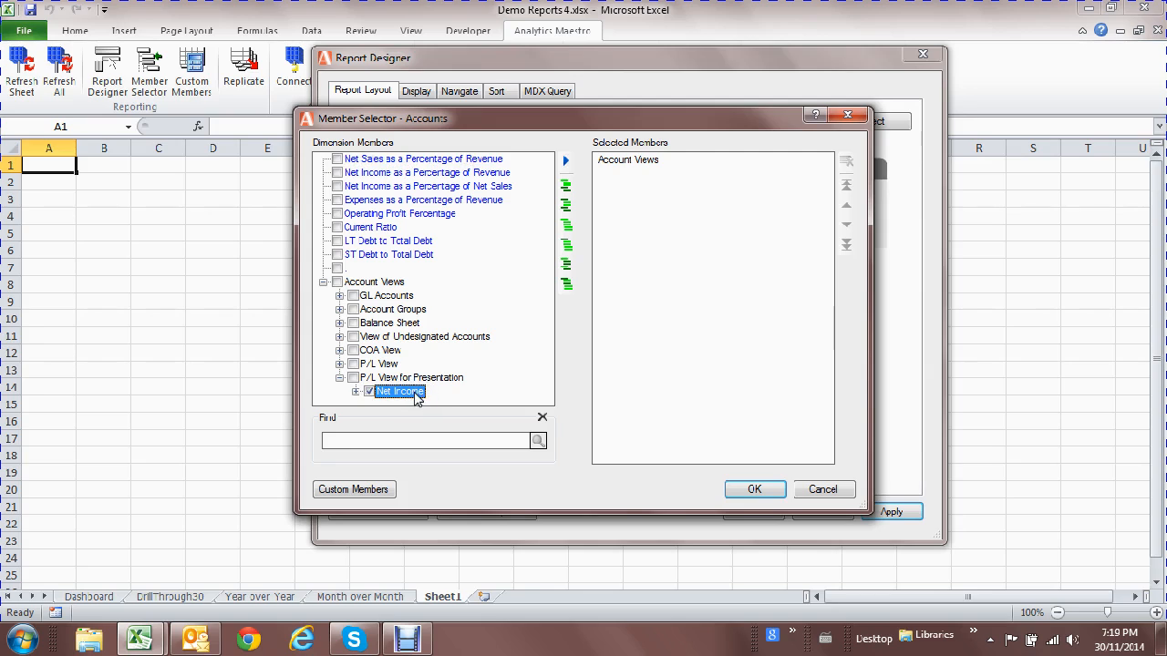
pyautogui.moveTo(416, 398); pyautogui.dragTo(669, 242)
pyautogui.click(627, 161)
pyautogui.press('Delete')
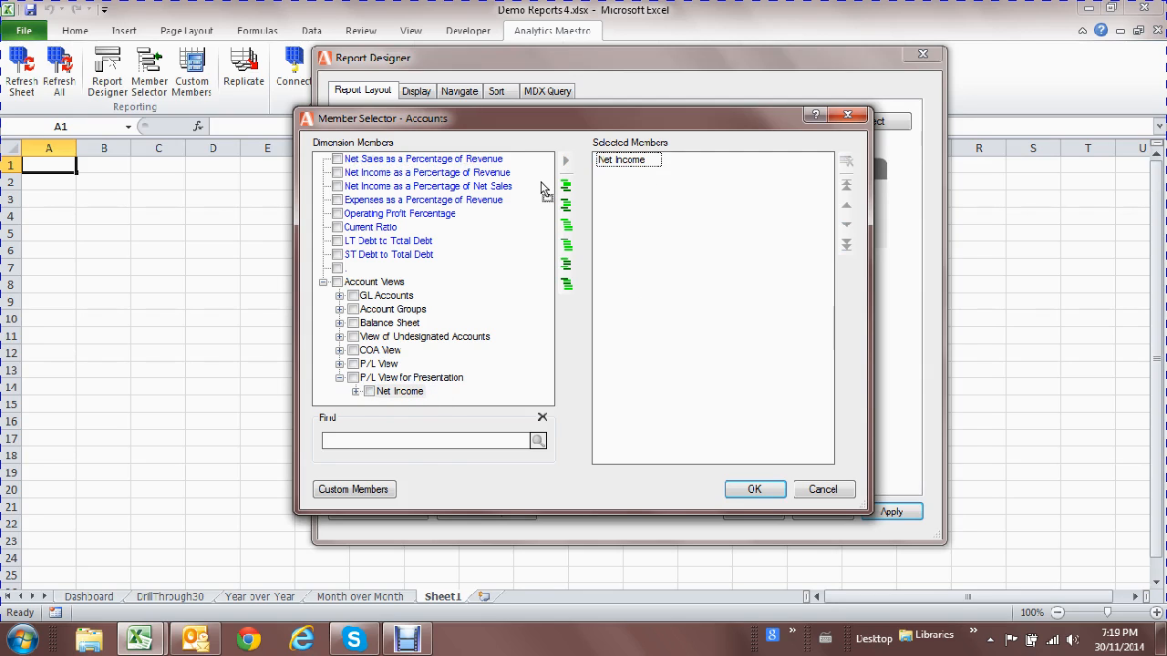
pyautogui.click(755, 489)
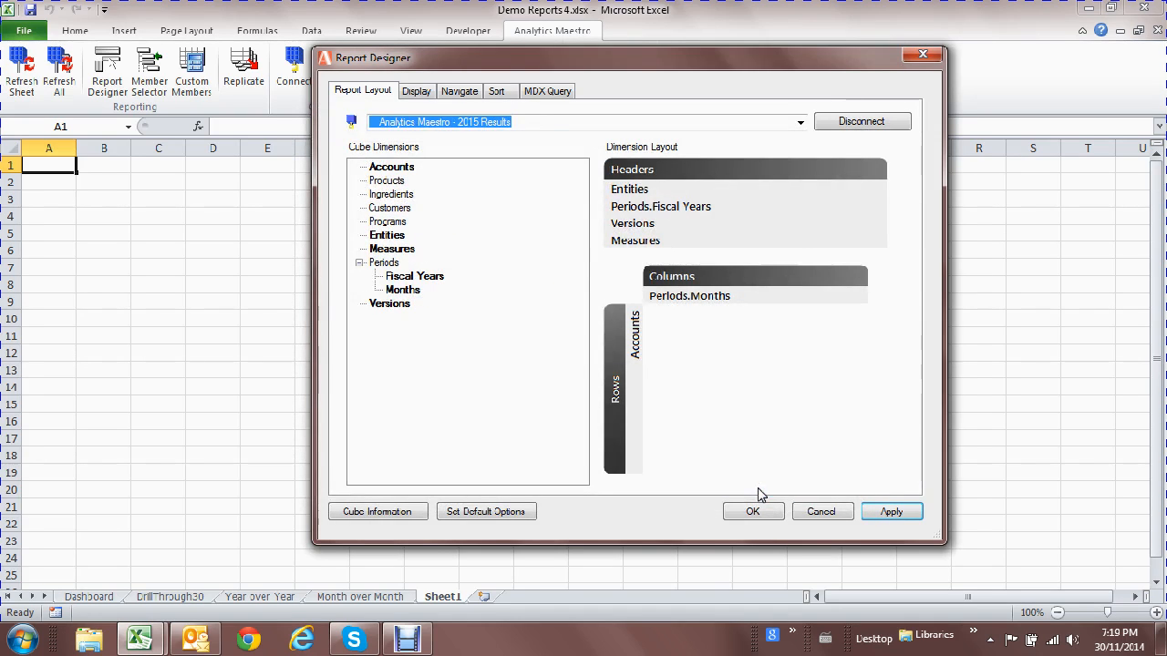
# Set the Versions header to Actual and build the report on Sheet1.
pyautogui.doubleClick(644, 230)
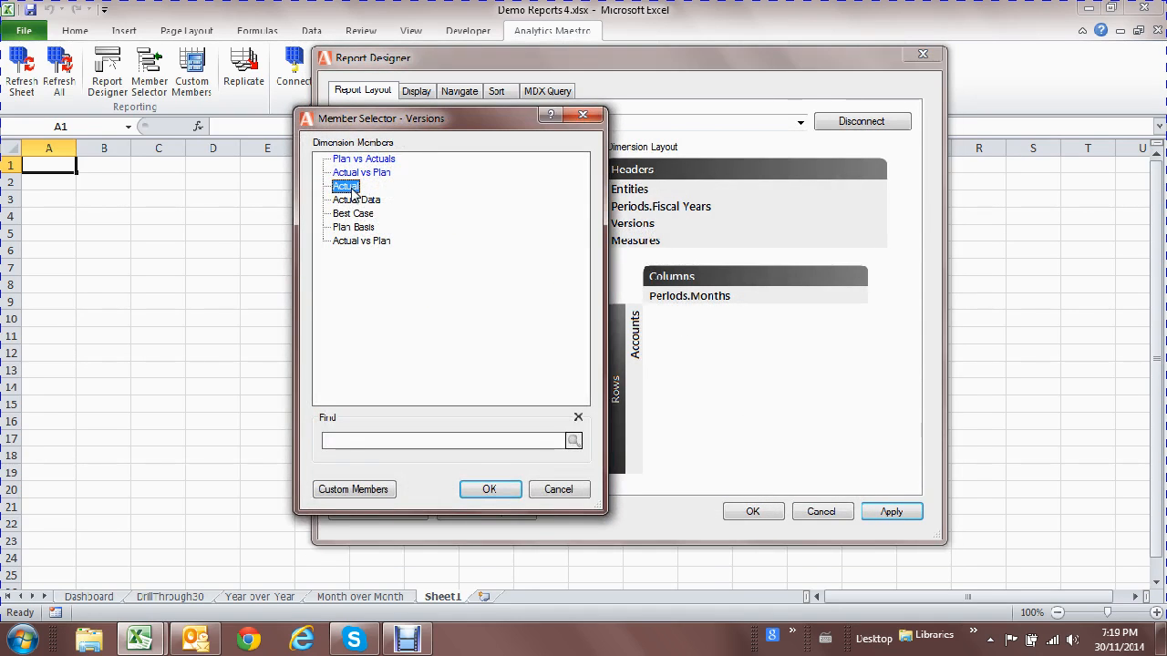
pyautogui.click(498, 493)
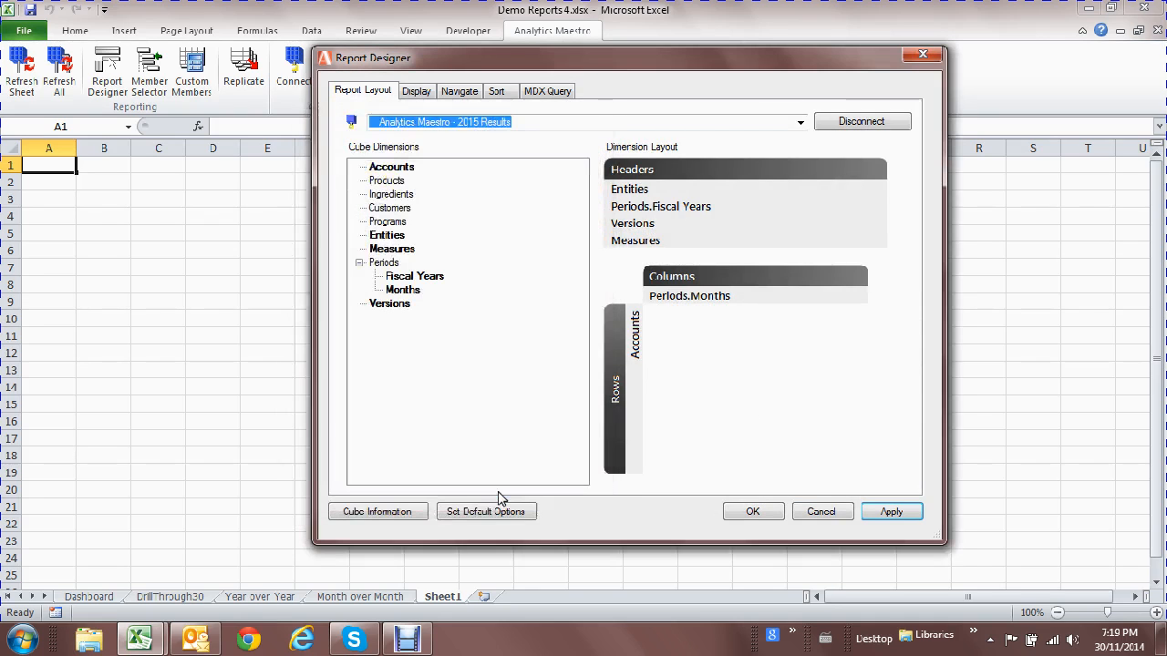
pyautogui.click(753, 513)
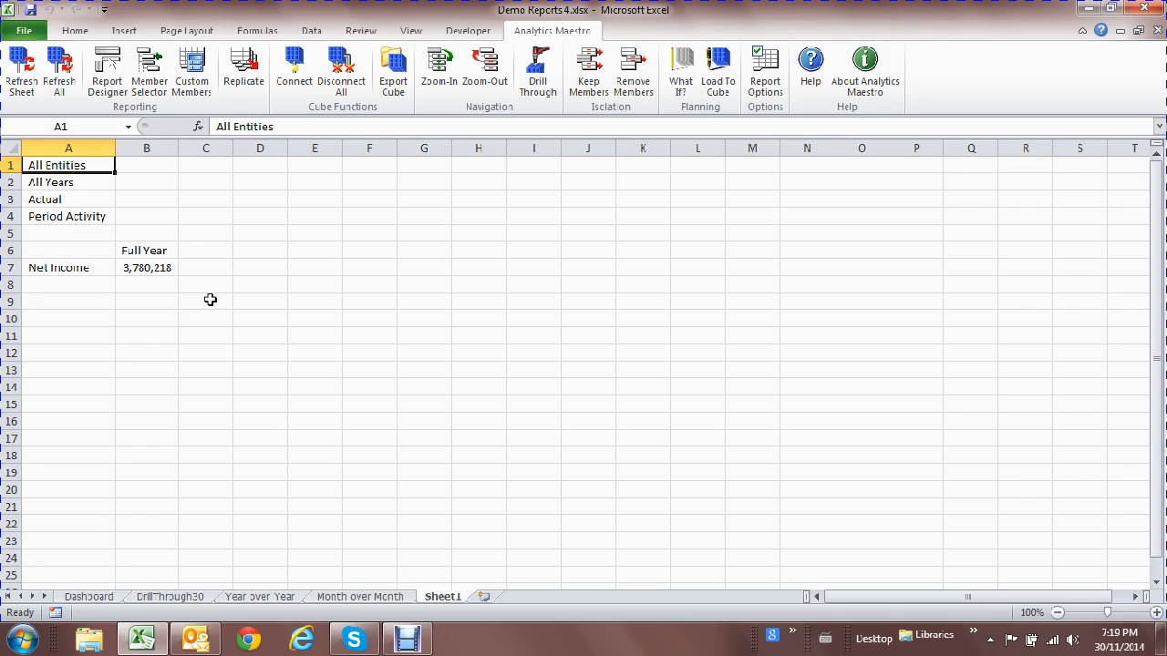
# Expand Net Income into Net Sales 20,159,176 and Expense 16,378,957 rows.
pyautogui.click(89, 265)
pyautogui.click(151, 249)
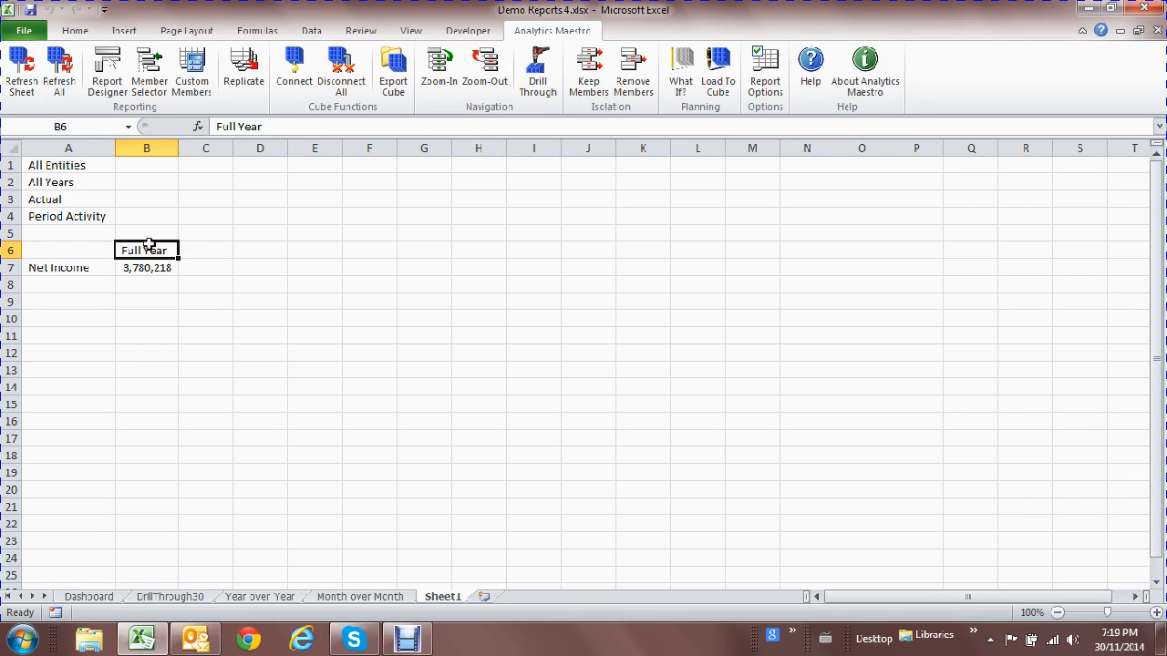
pyautogui.click(71, 267)
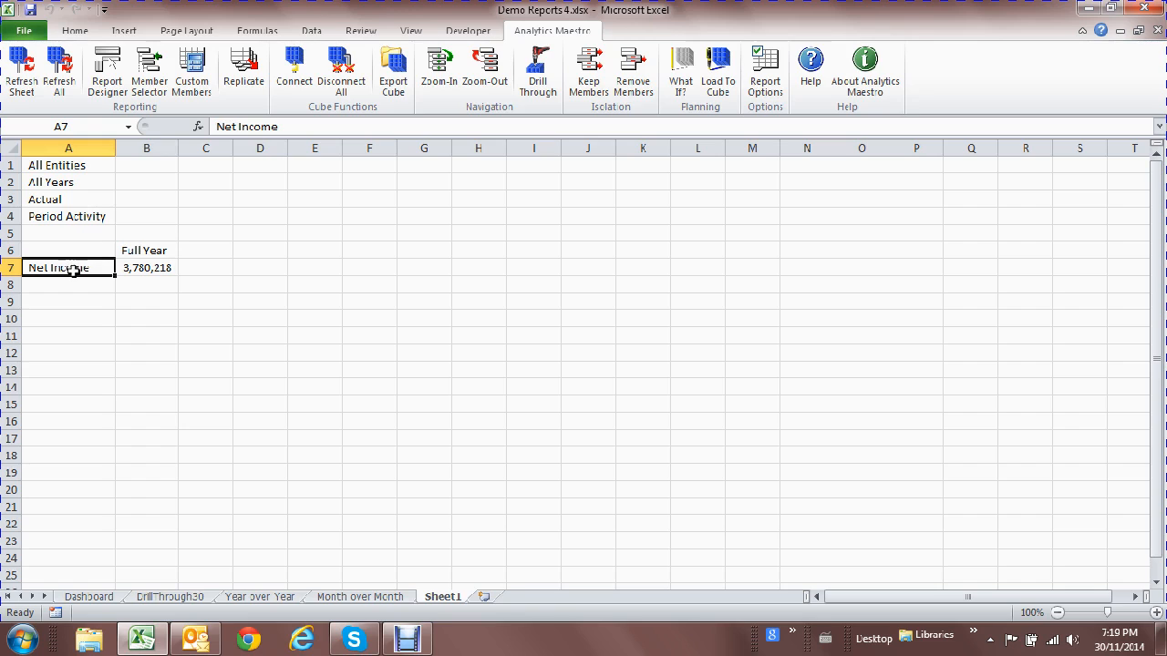
pyautogui.doubleClick(69, 267)
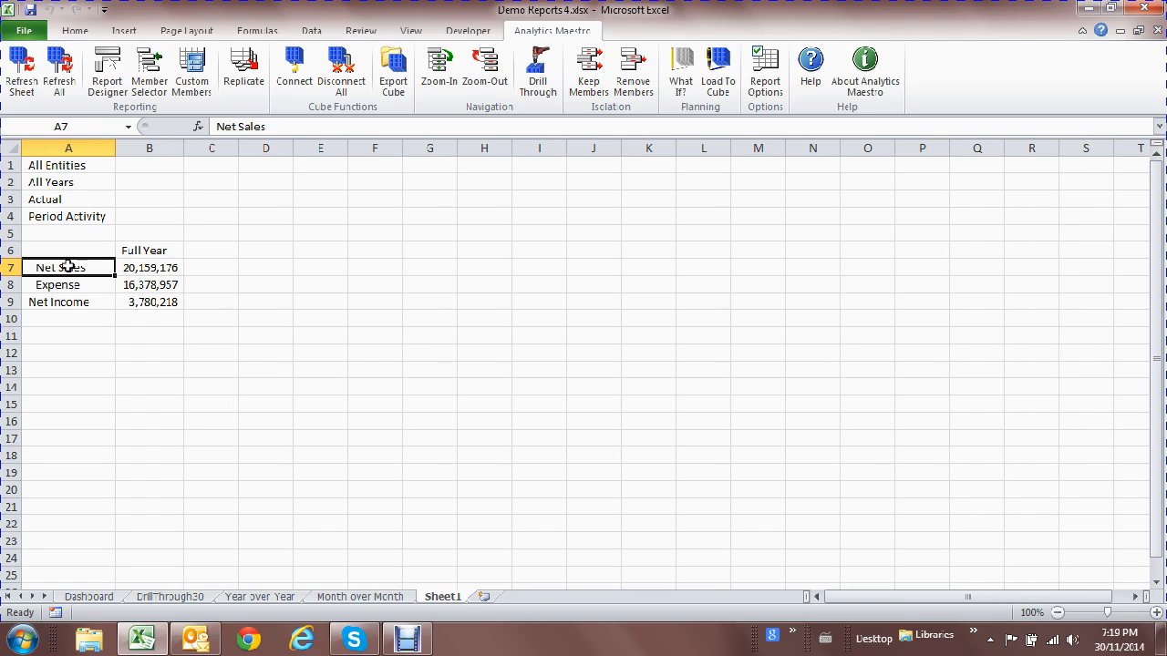
pyautogui.moveTo(69, 267); pyautogui.dragTo(80, 279)
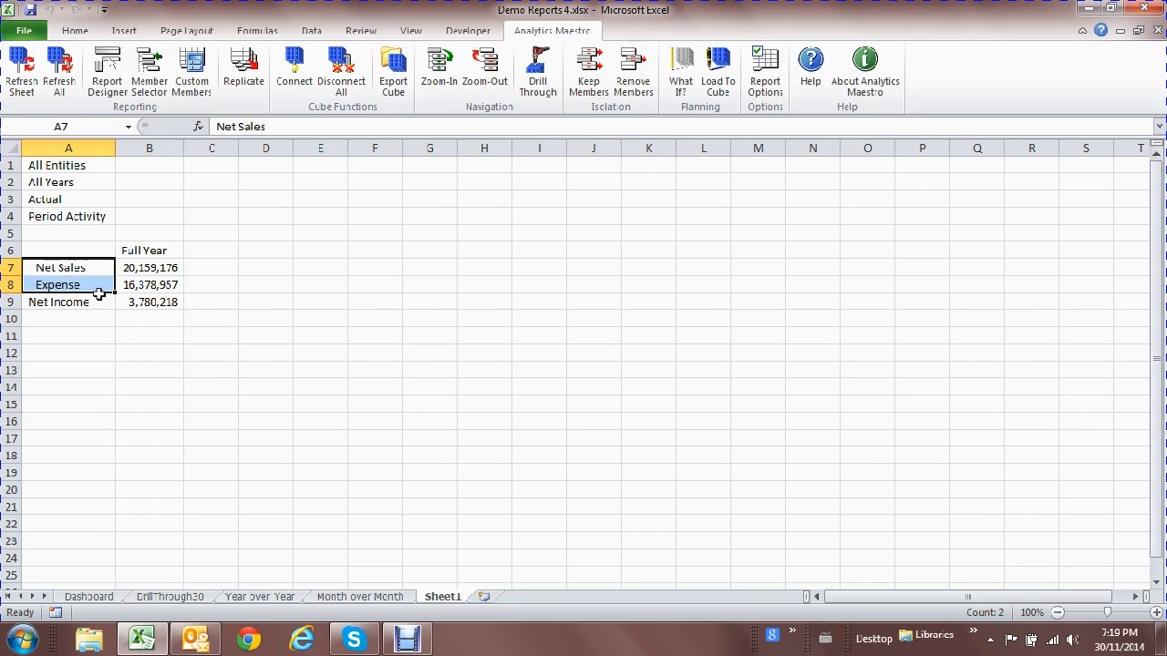
pyautogui.click(73, 267)
# Expand Net Sales and Expense into detail accounts such as Revenue and Cost Of Sales.
pyautogui.doubleClick(72, 268)
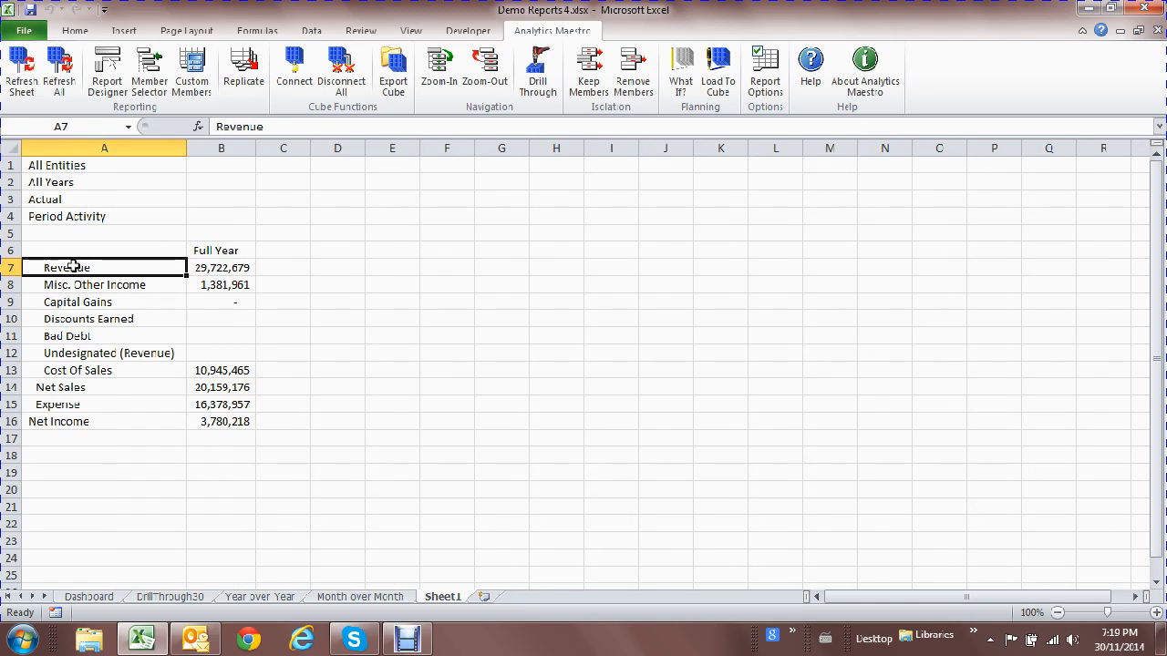
pyautogui.click(92, 403)
pyautogui.doubleClick(92, 404)
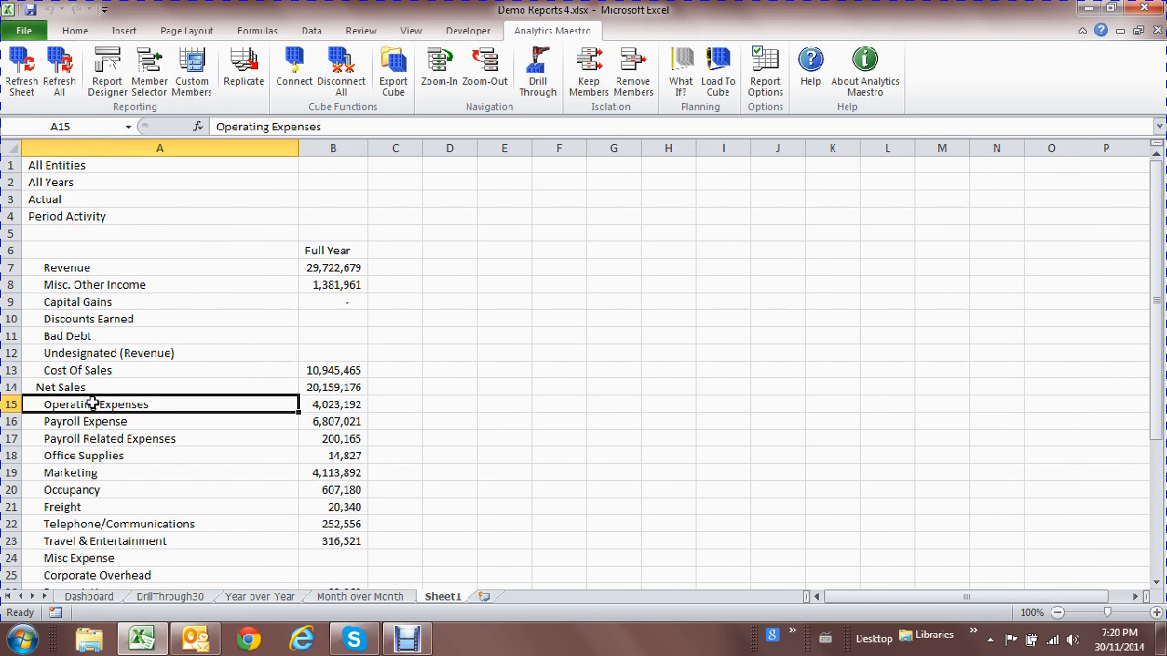
pyautogui.scroll(-6, 456, 397)
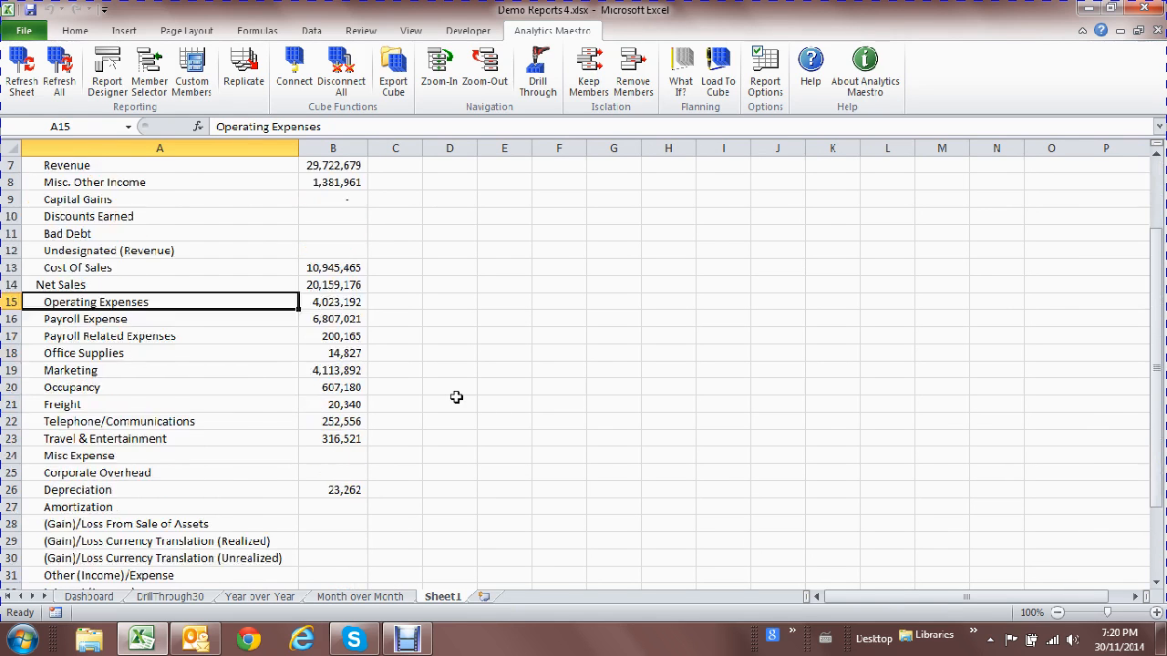
pyautogui.scroll(3, 456, 401)
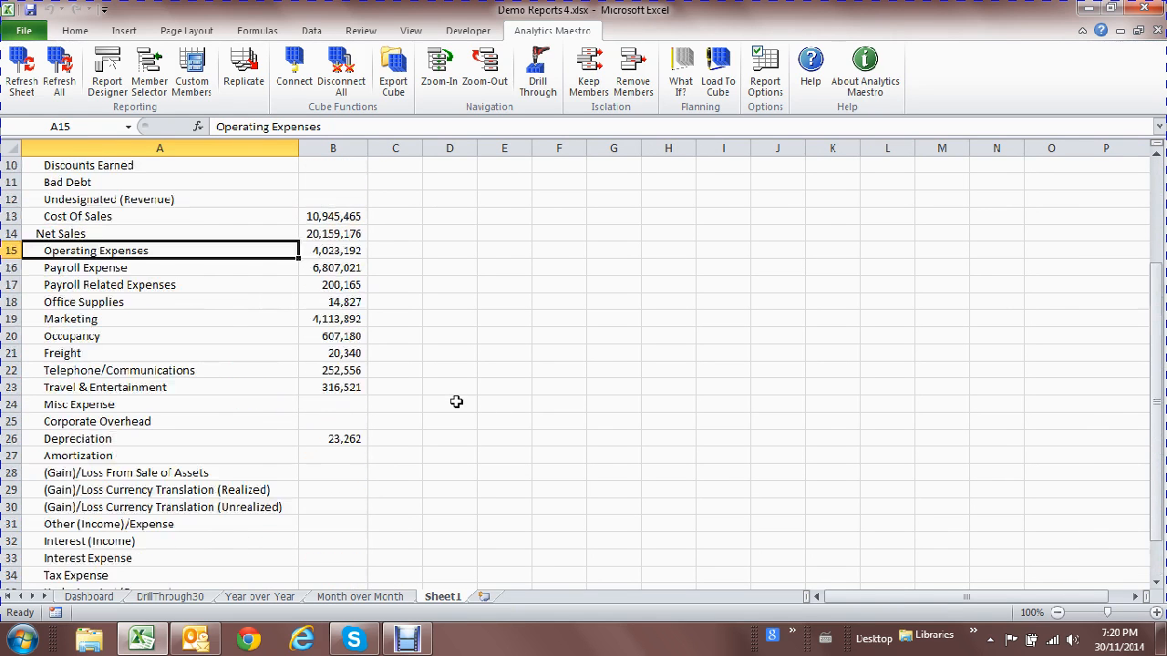
pyautogui.scroll(3, 454, 392)
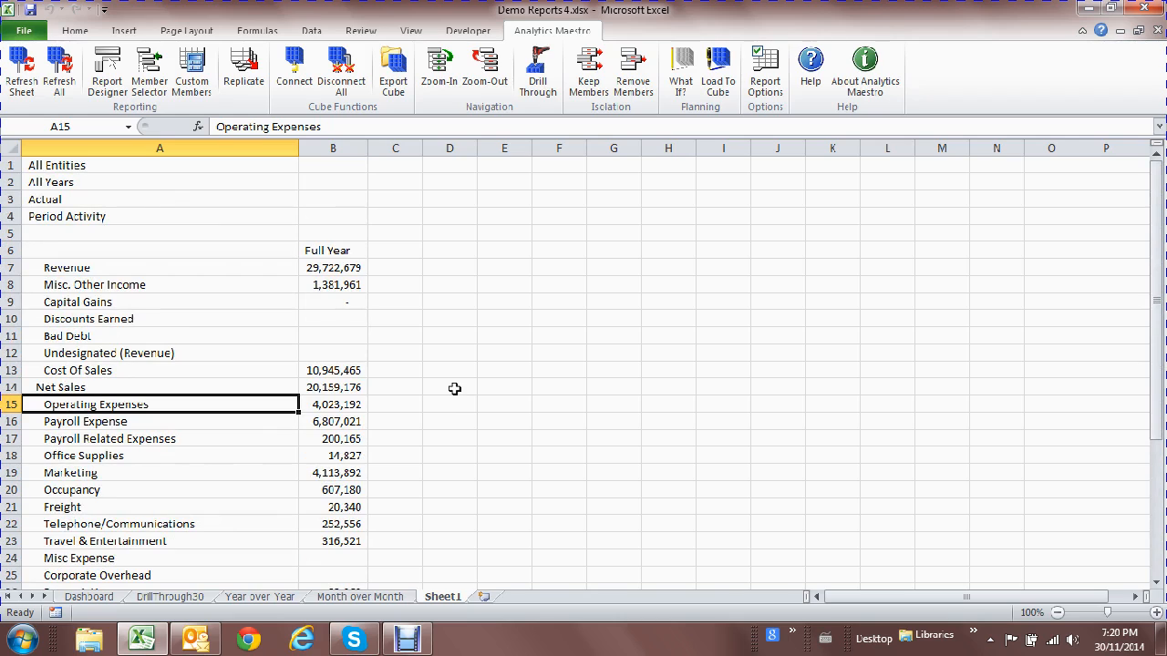
# Drill into Operating Expenses' sub-accounts, then zoom back out to Operating Expenses 4,023,192.
pyautogui.doubleClick(145, 404)
pyautogui.scroll(-6, 219, 408)
pyautogui.scroll(6, 191, 408)
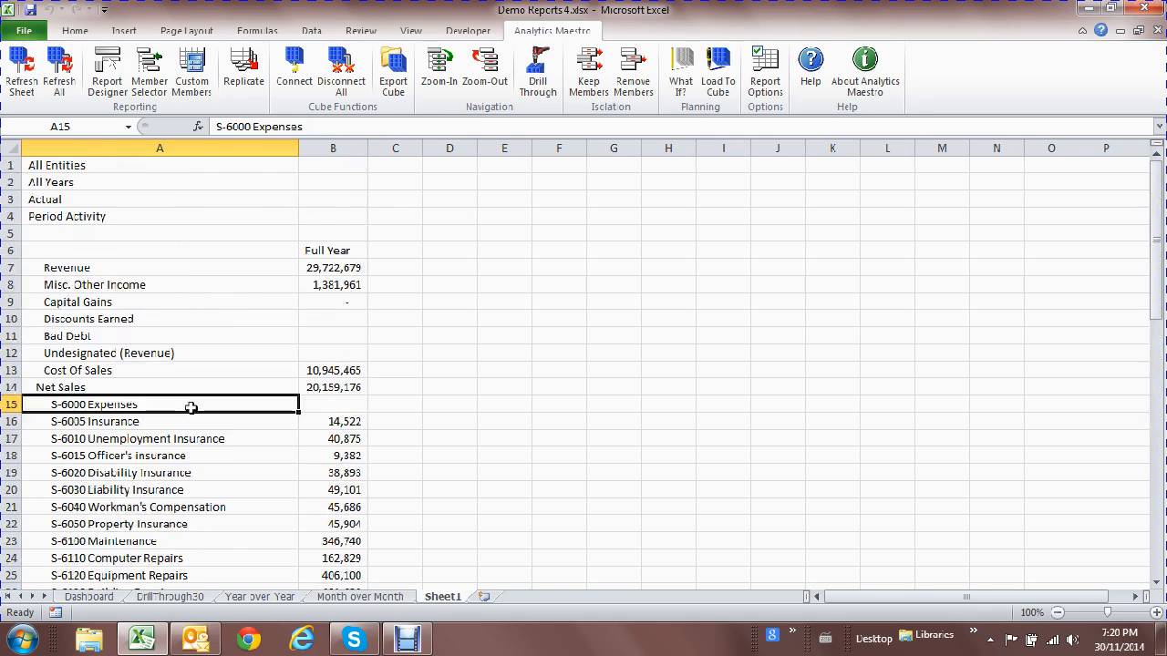
pyautogui.click(493, 82)
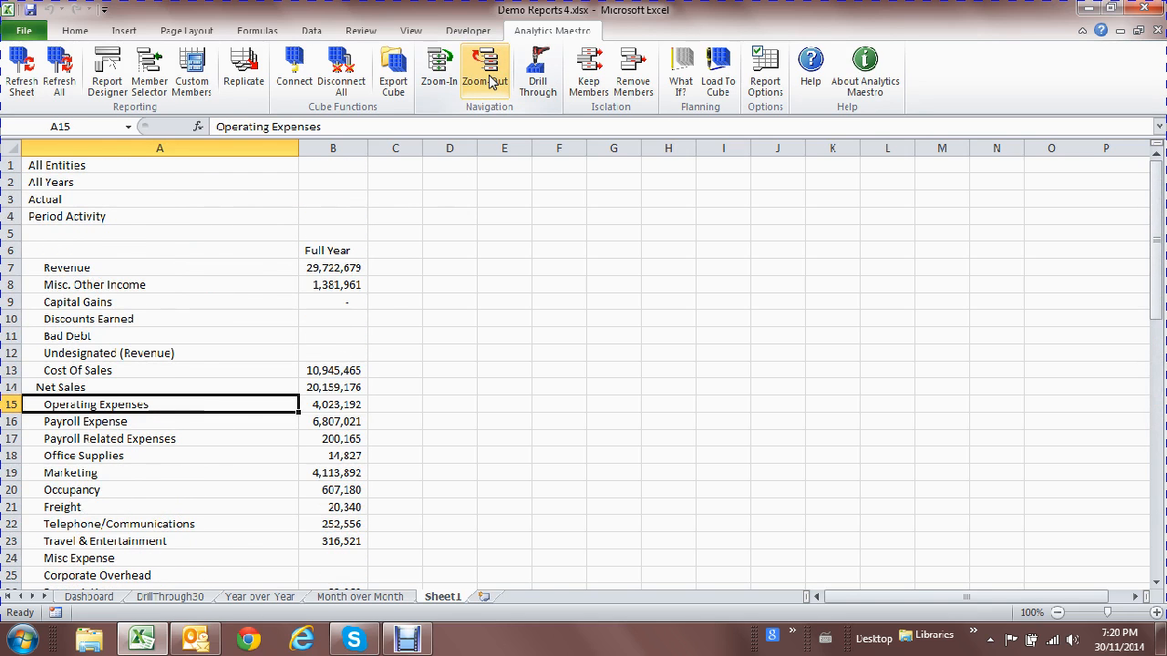
# Split Full Year into quarters Q1–Q4 and expand each into its monthly periods.
pyautogui.click(332, 248)
pyautogui.doubleClick(333, 248)
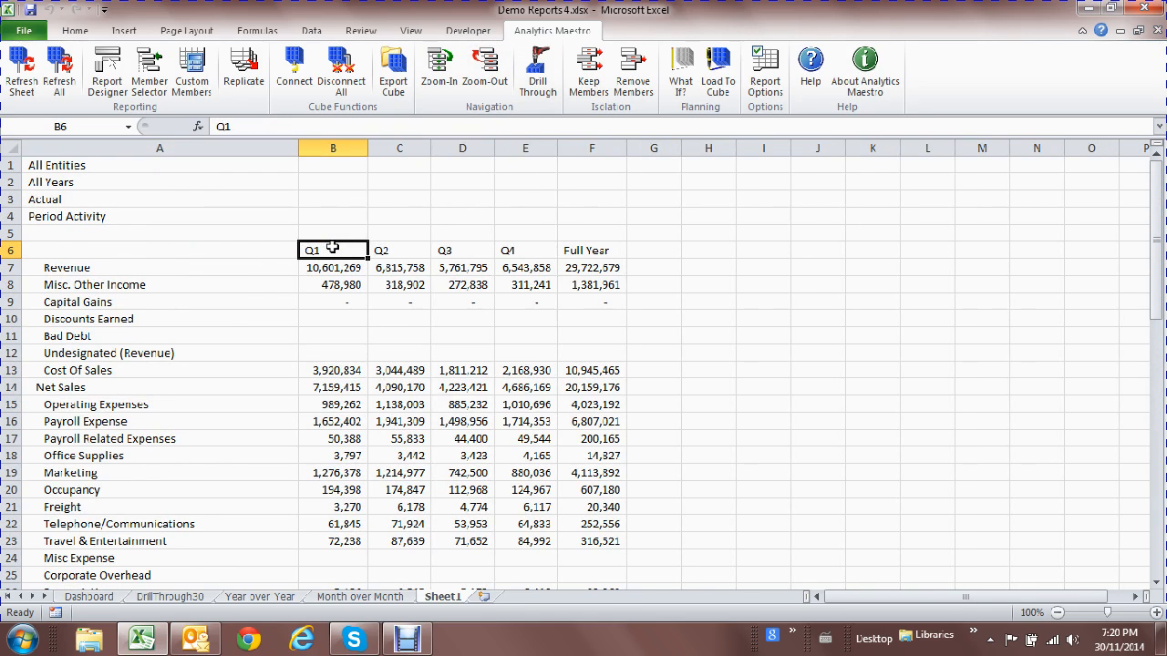
pyautogui.doubleClick(333, 248)
pyautogui.doubleClick(611, 249)
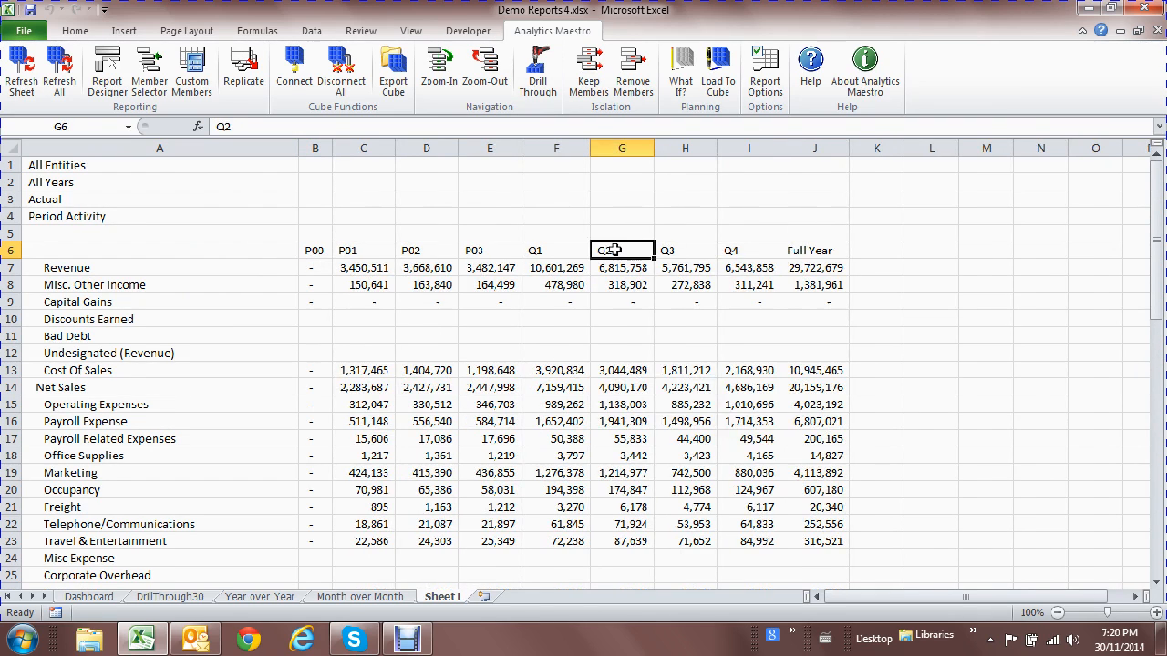
pyautogui.doubleClick(875, 250)
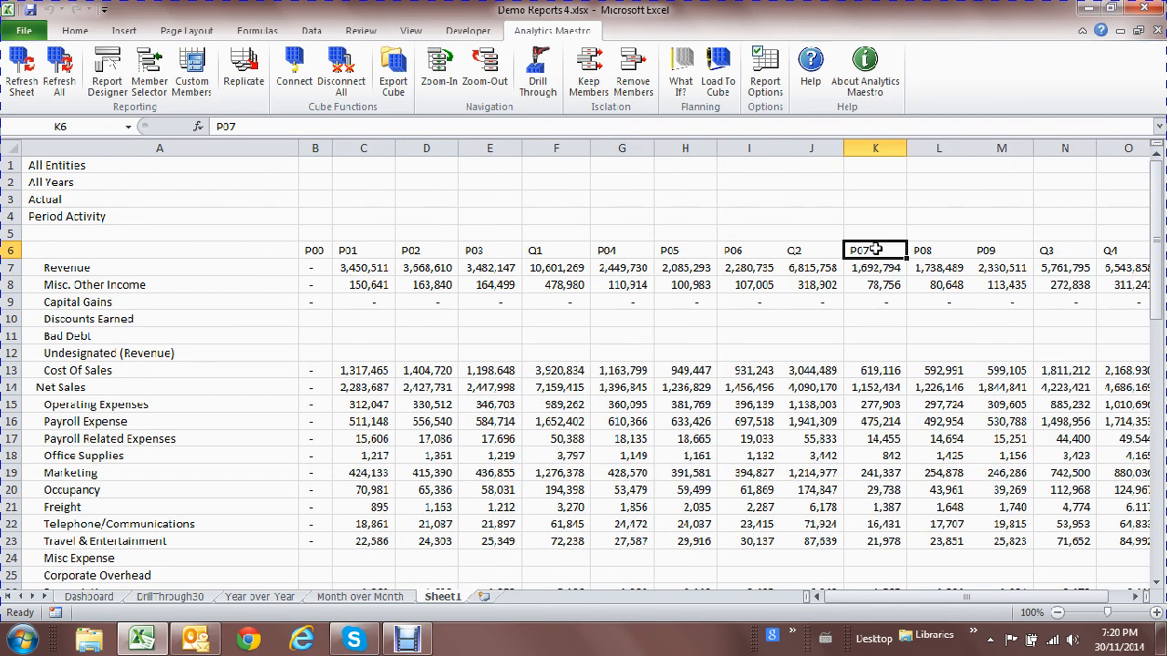
pyautogui.doubleClick(1119, 250)
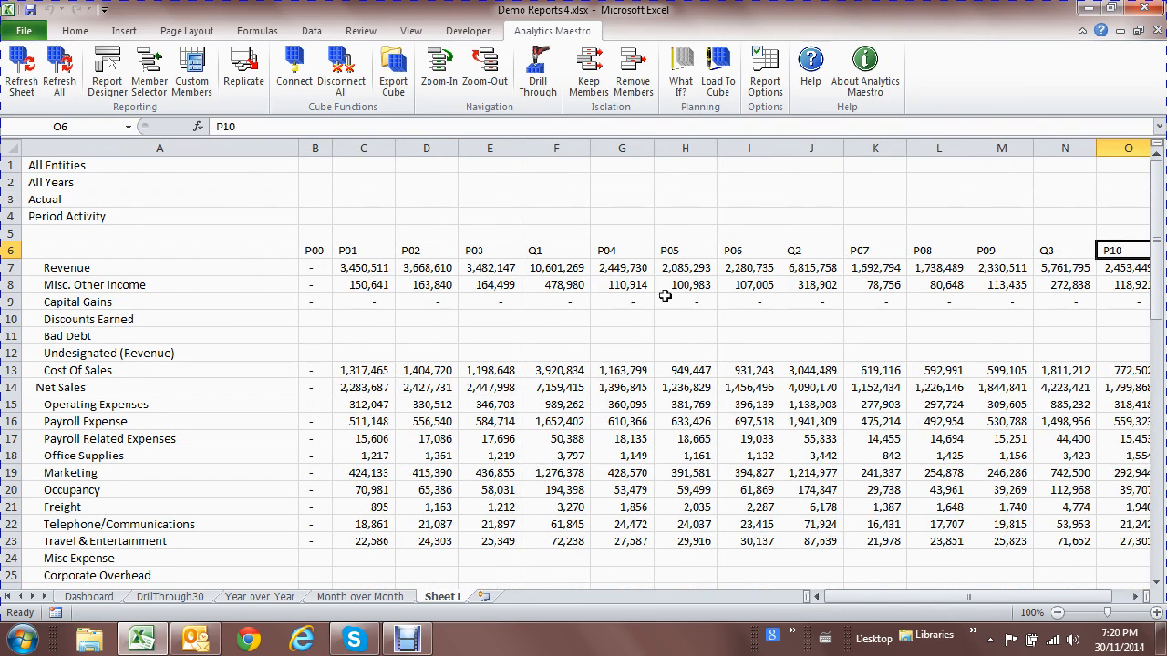
pyautogui.scroll(-1, 666, 299)
pyautogui.scroll(-5, 666, 298)
pyautogui.scroll(6, 666, 299)
# Delete the P00 column from the report.
pyautogui.click(315, 148)
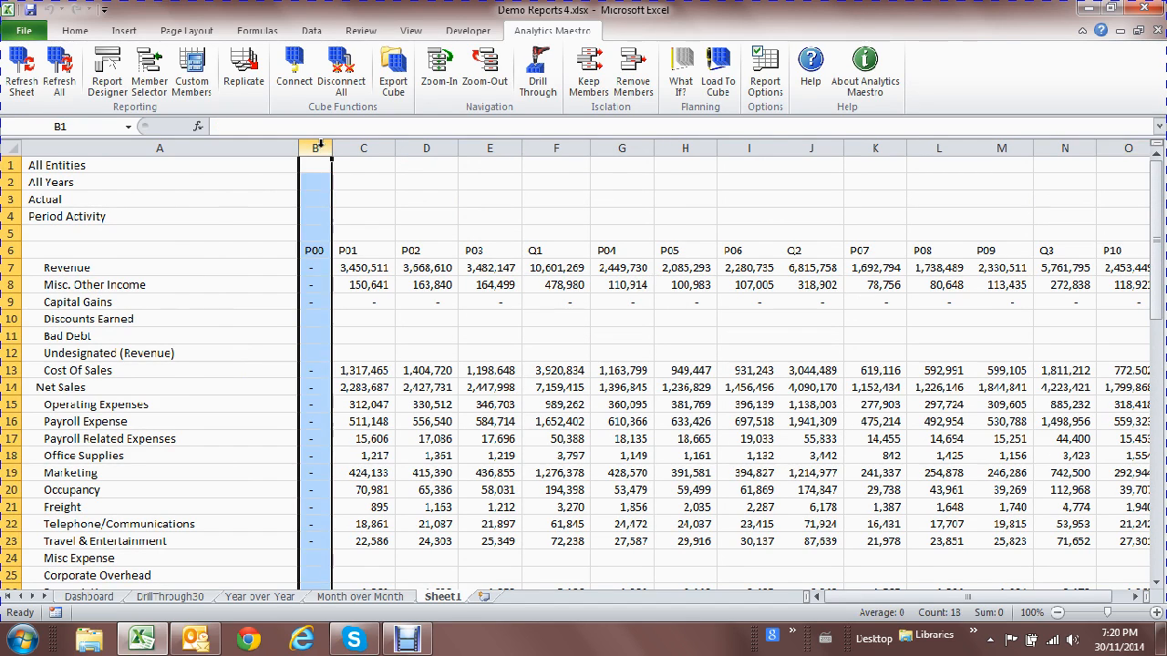
pyautogui.rightClick(321, 148)
pyautogui.click(365, 279)
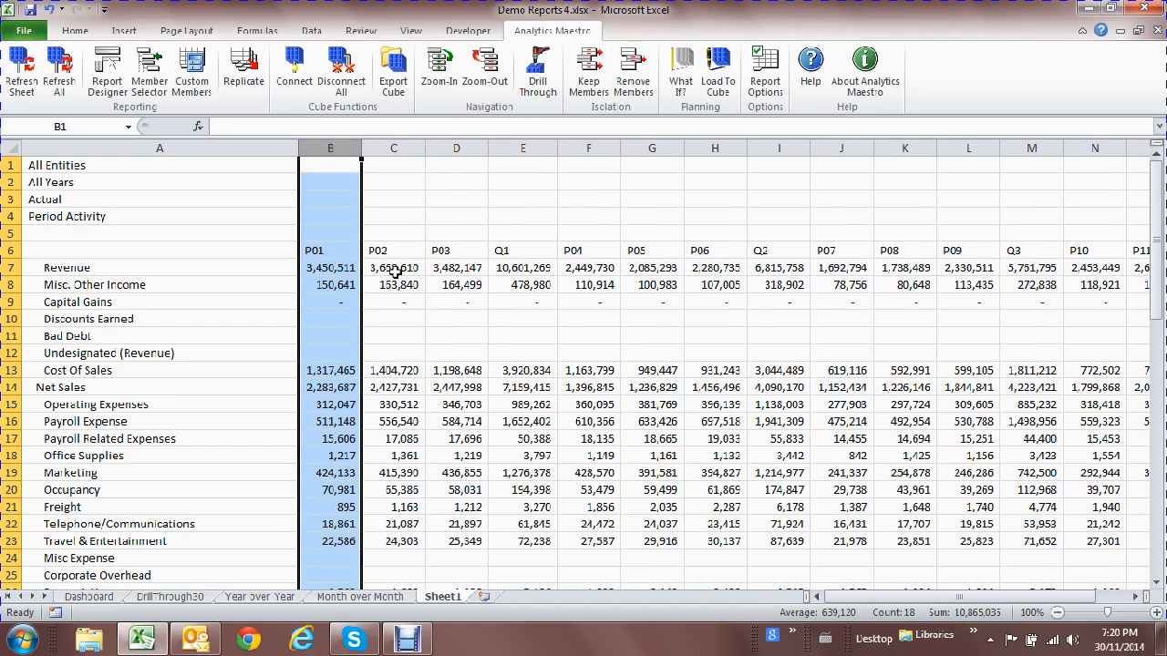
# Remove the Q1–Q4 quarter columns, leaving only P01–P12 and Full Year.
pyautogui.click(517, 247)
pyautogui.keyDown('ctrl'); pyautogui.click(789, 253); pyautogui.keyUp('ctrl')
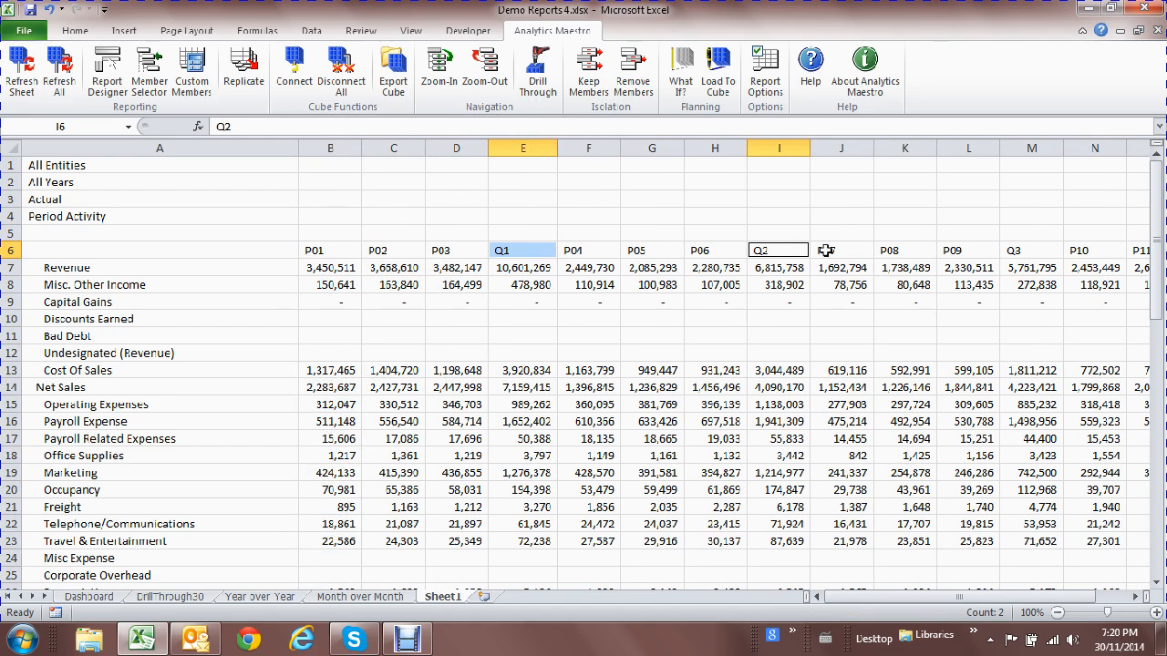
pyautogui.keyDown('ctrl'); pyautogui.click(1040, 252); pyautogui.keyUp('ctrl')
pyautogui.click(1134, 596)
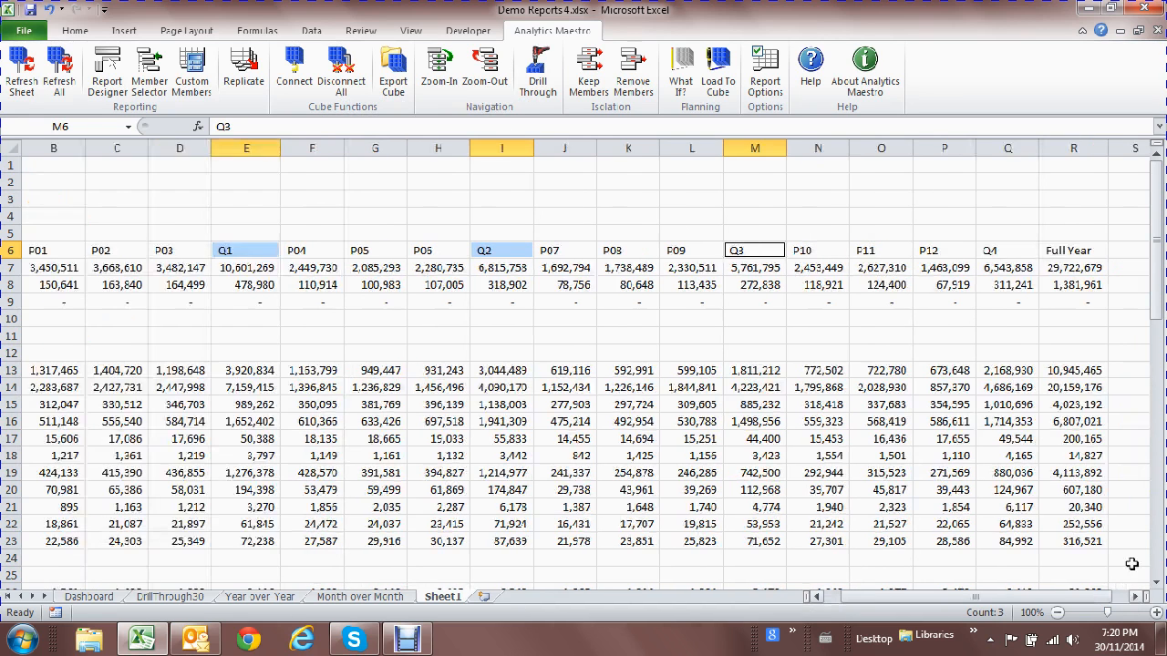
pyautogui.keyDown('ctrl'); pyautogui.click(1023, 254); pyautogui.keyUp('ctrl')
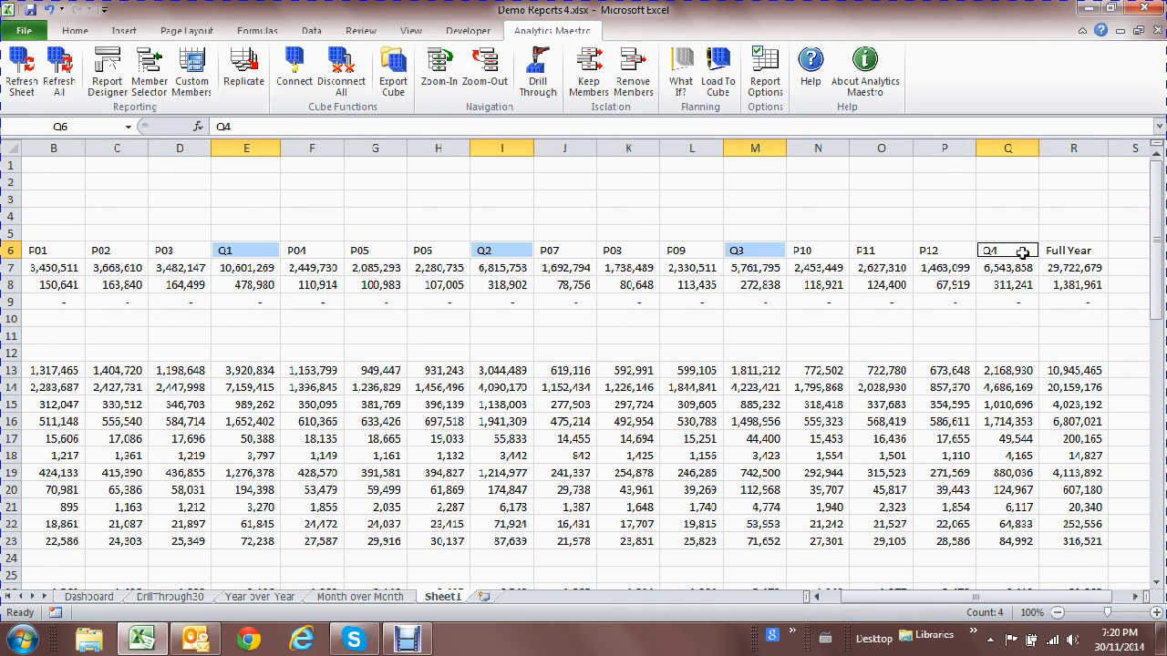
pyautogui.click(629, 87)
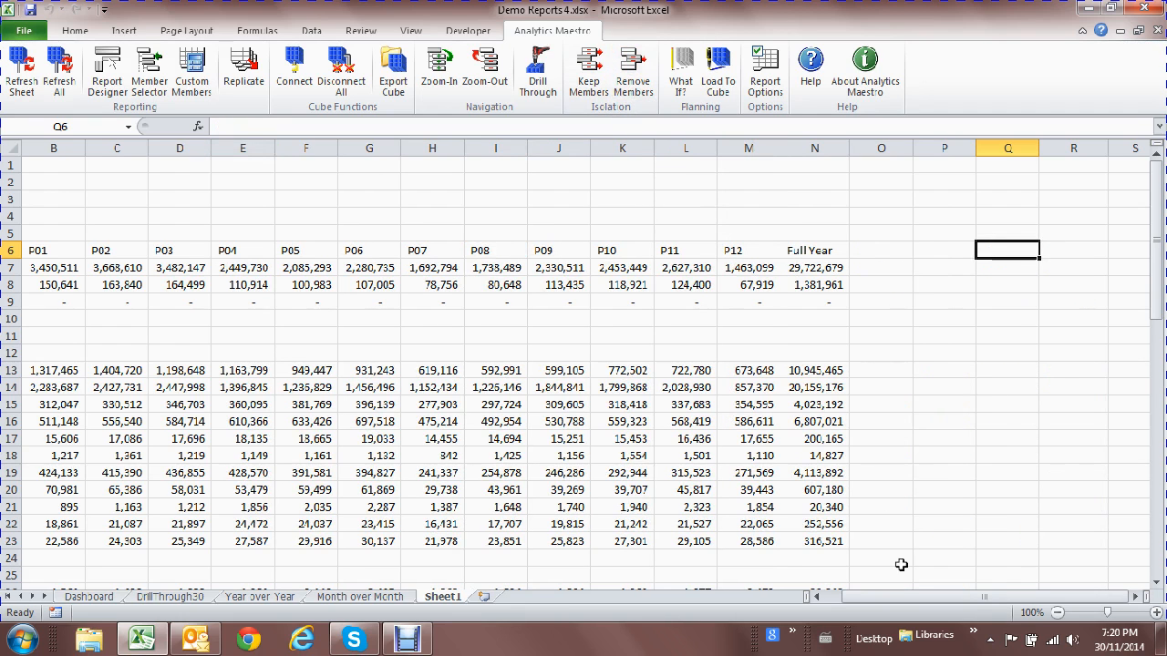
pyautogui.click(835, 601)
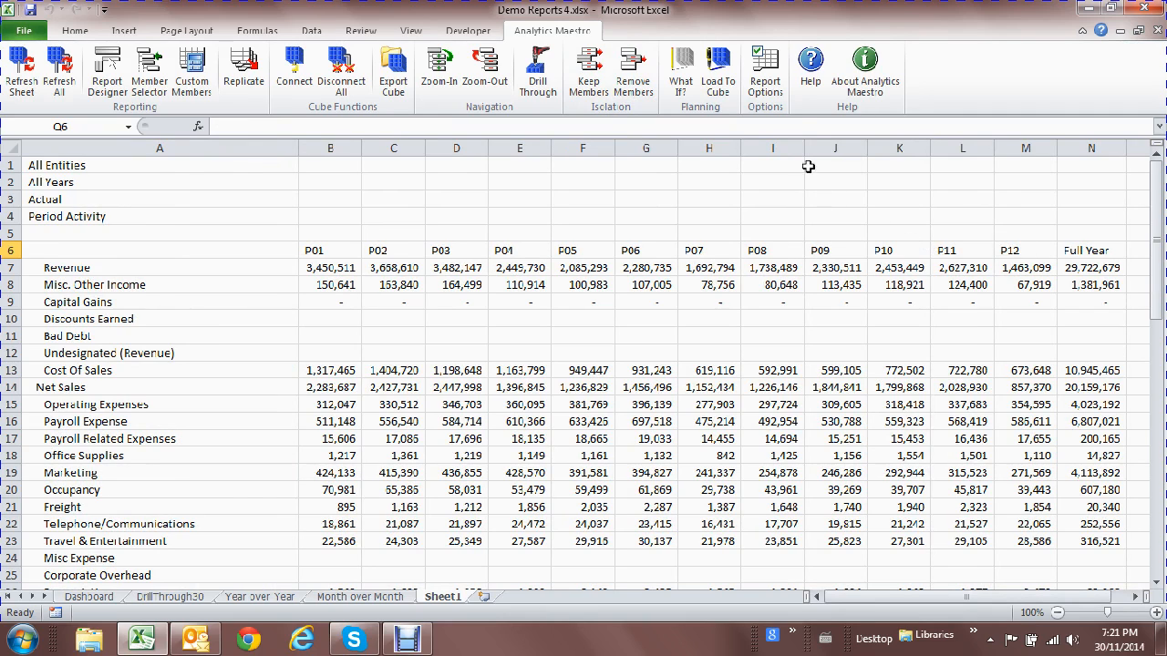
pyautogui.click(769, 78)
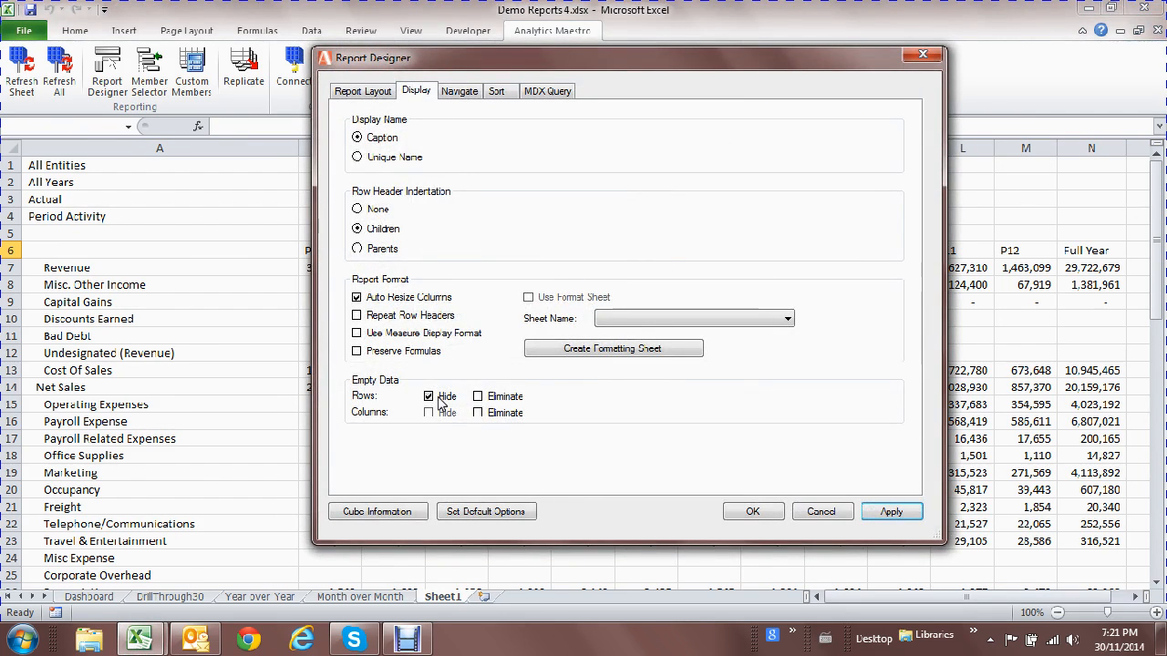
# Apply Report Options with Empty Data Rows set to Hide.
pyautogui.click(754, 512)
pyautogui.moveTo(922, 597); pyautogui.dragTo(799, 598)
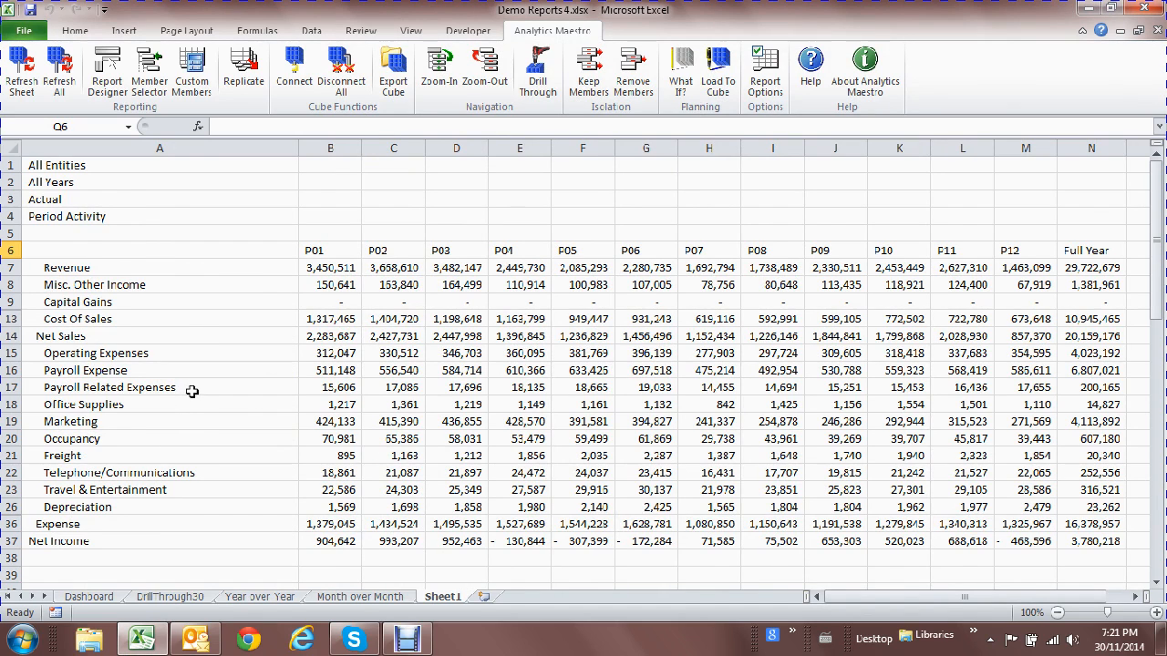
# Change the report entity from All Entities to Online Sales.
pyautogui.click(170, 166)
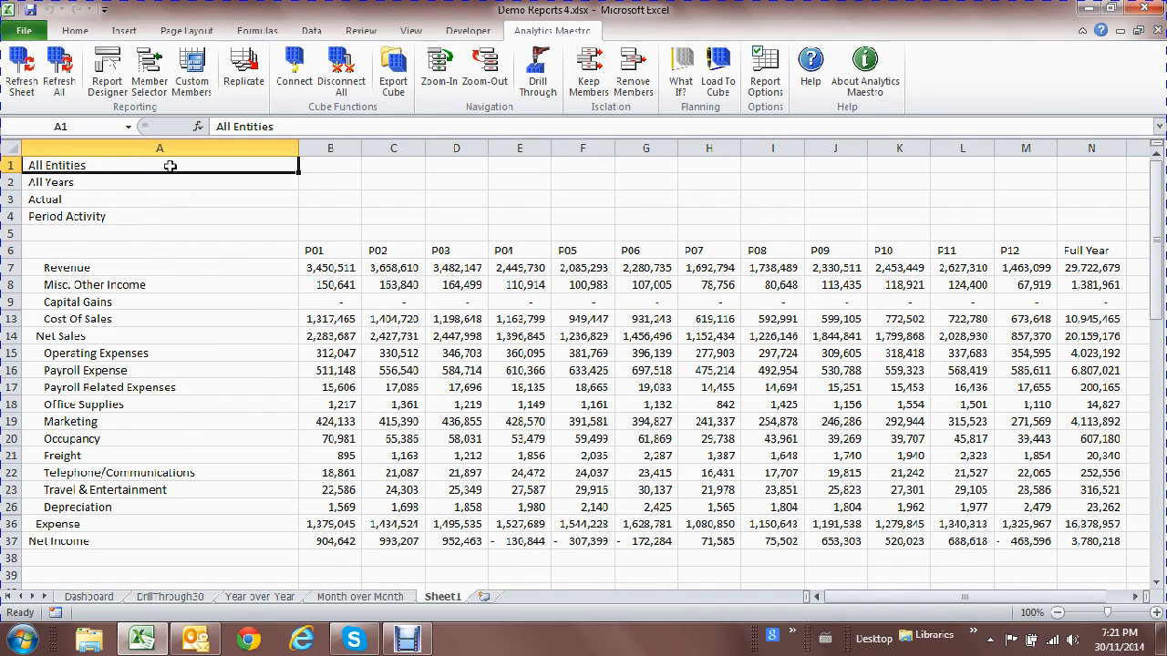
pyautogui.doubleClick(163, 164)
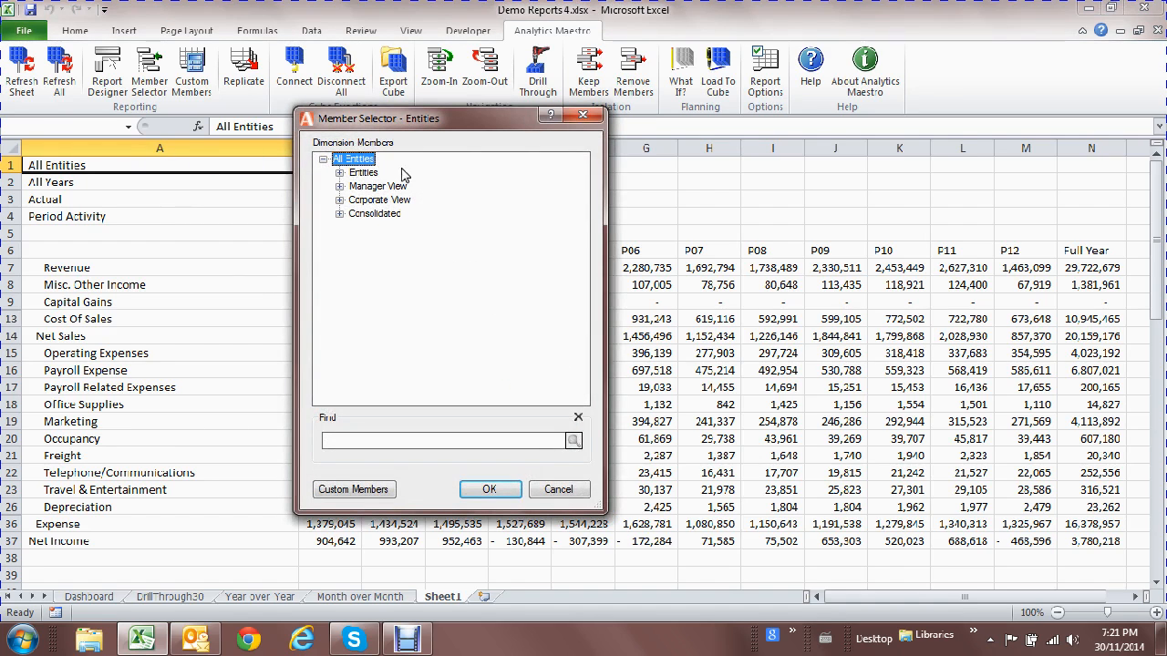
pyautogui.click(339, 174)
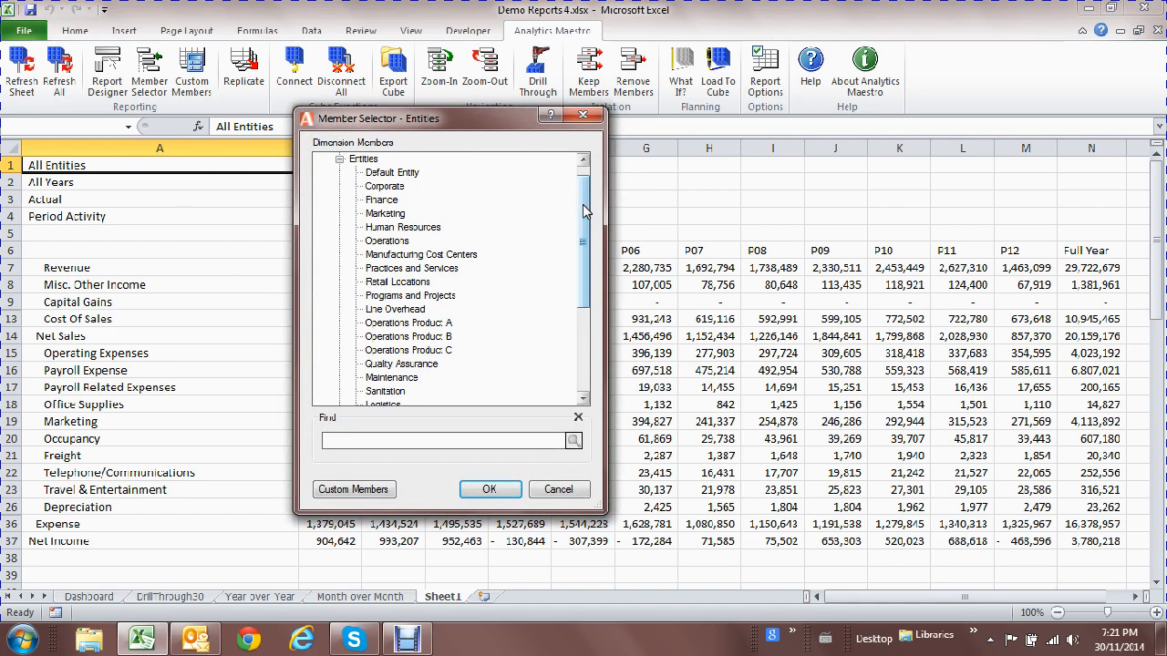
pyautogui.moveTo(582, 204); pyautogui.dragTo(583, 279)
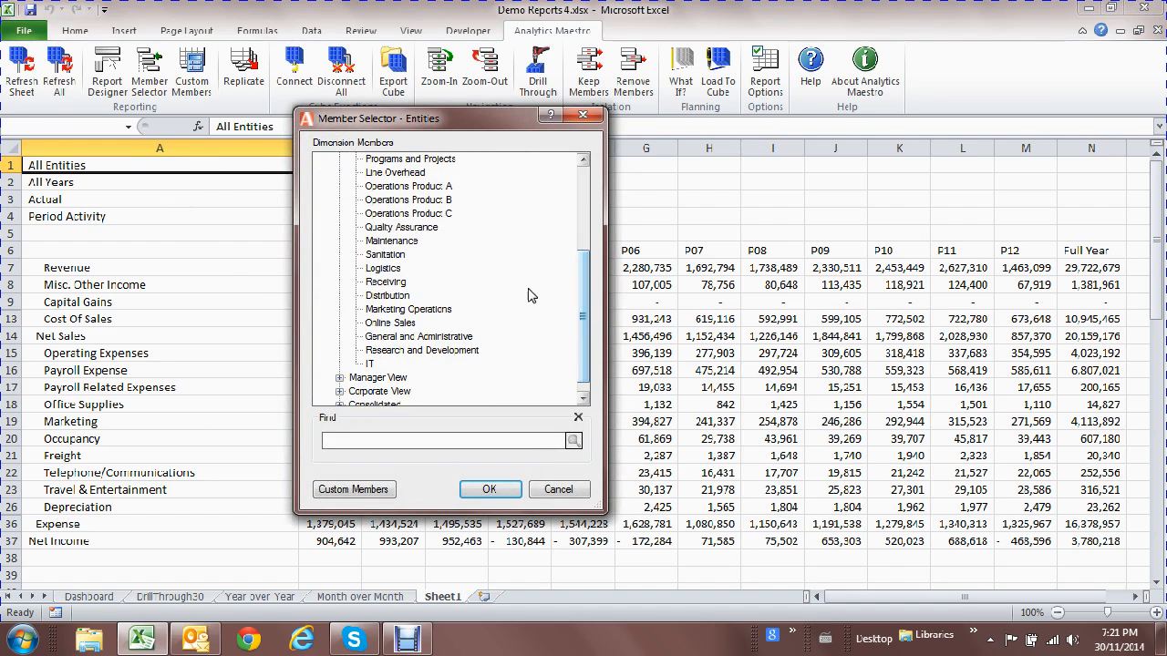
pyautogui.doubleClick(404, 324)
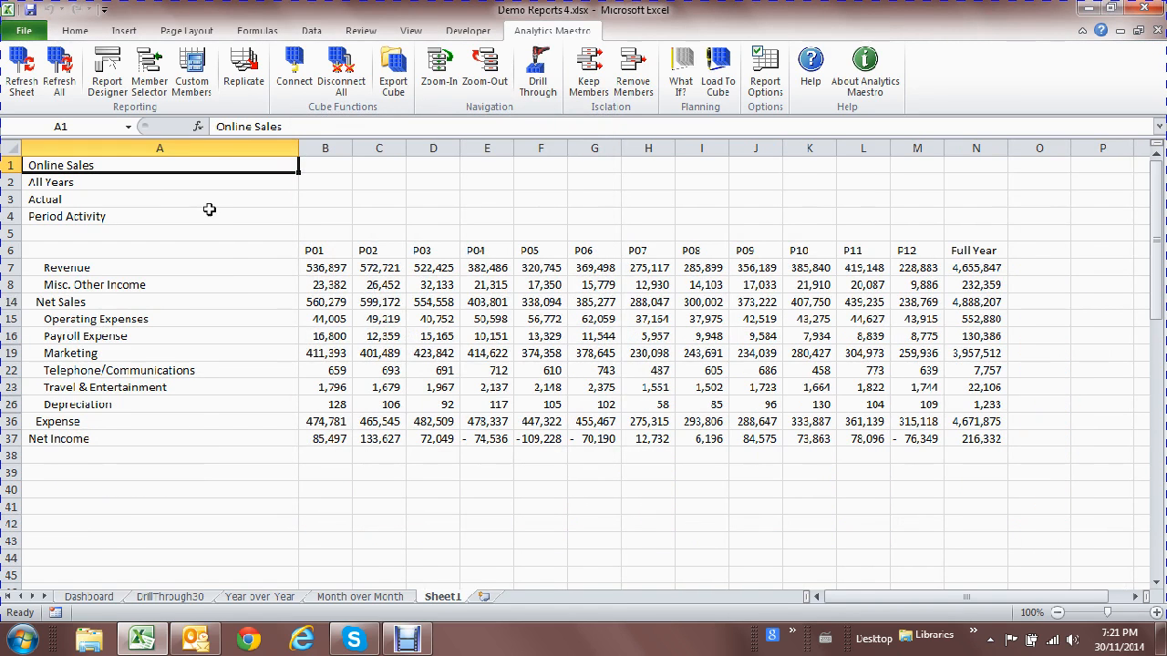
# Set the report year in A2 to 2015.
pyautogui.click(169, 183)
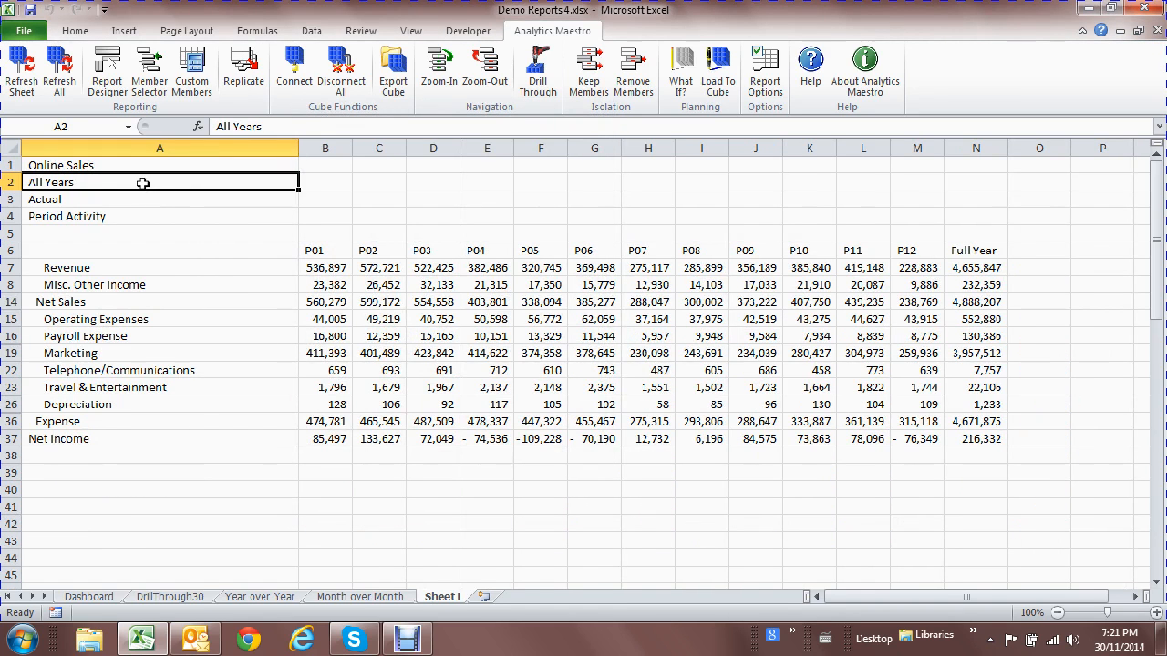
pyautogui.doubleClick(143, 183)
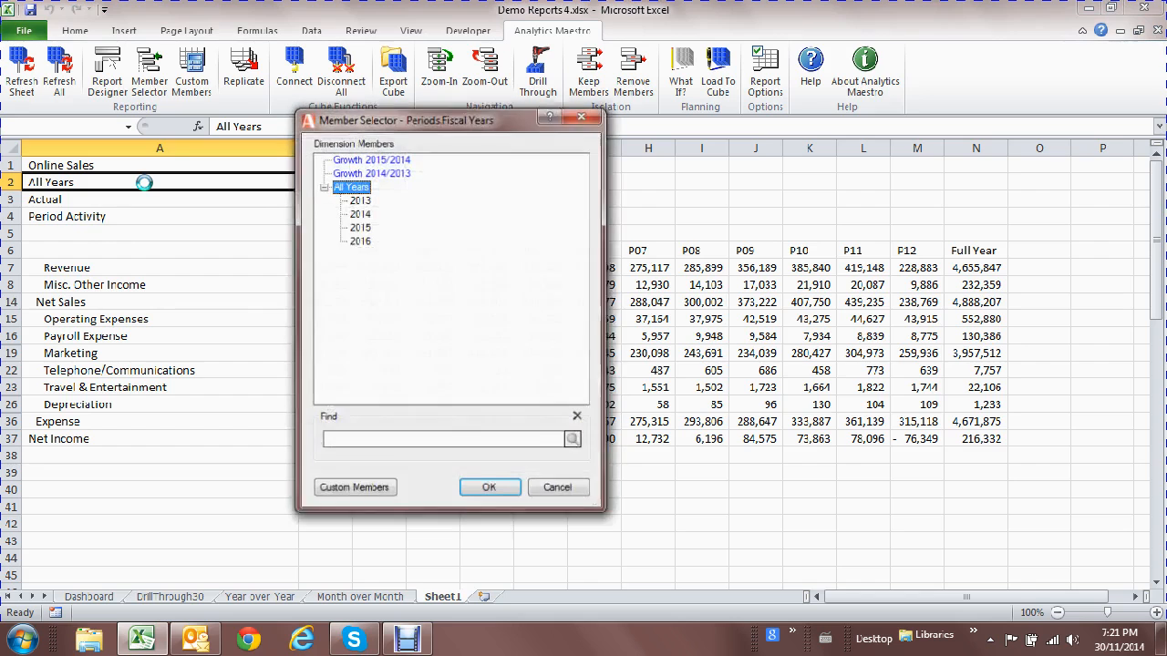
pyautogui.doubleClick(366, 228)
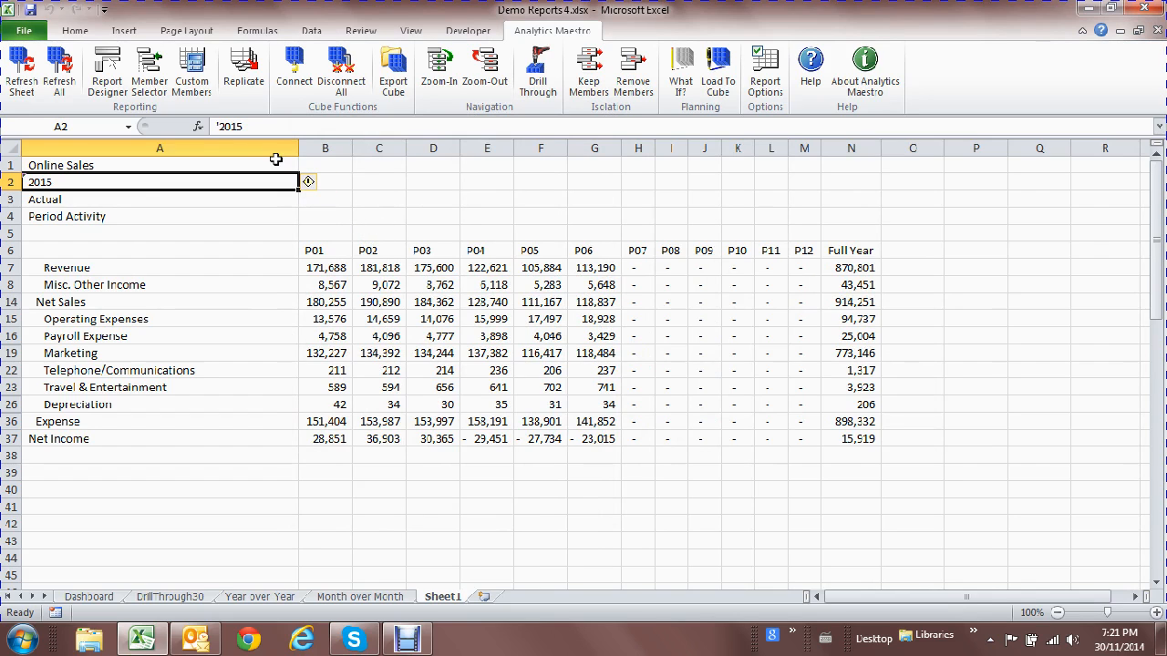
# Make the header block A1:N6 bold.
pyautogui.moveTo(276, 163); pyautogui.dragTo(852, 256)
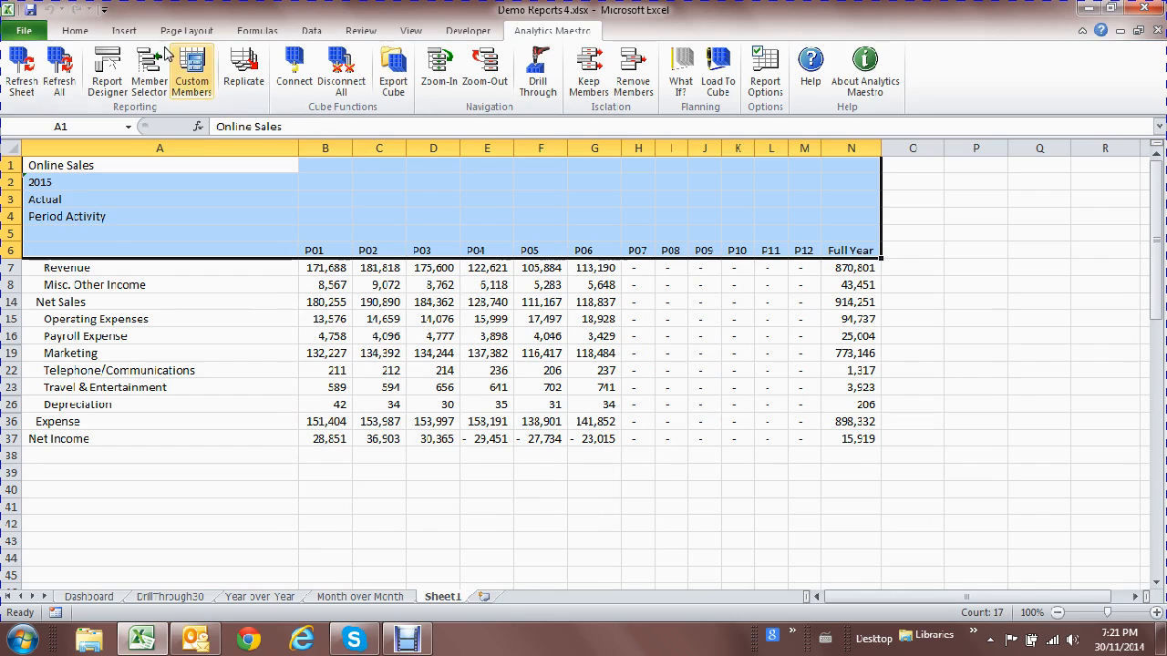
pyautogui.click(75, 33)
pyautogui.click(142, 83)
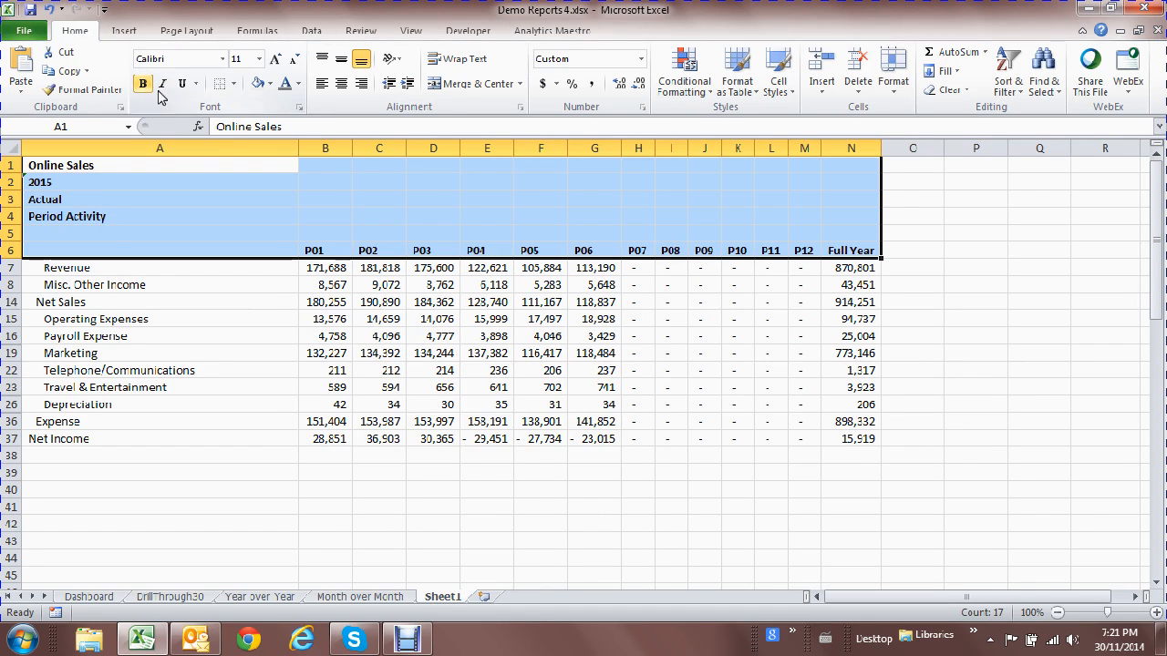
pyautogui.click(433, 337)
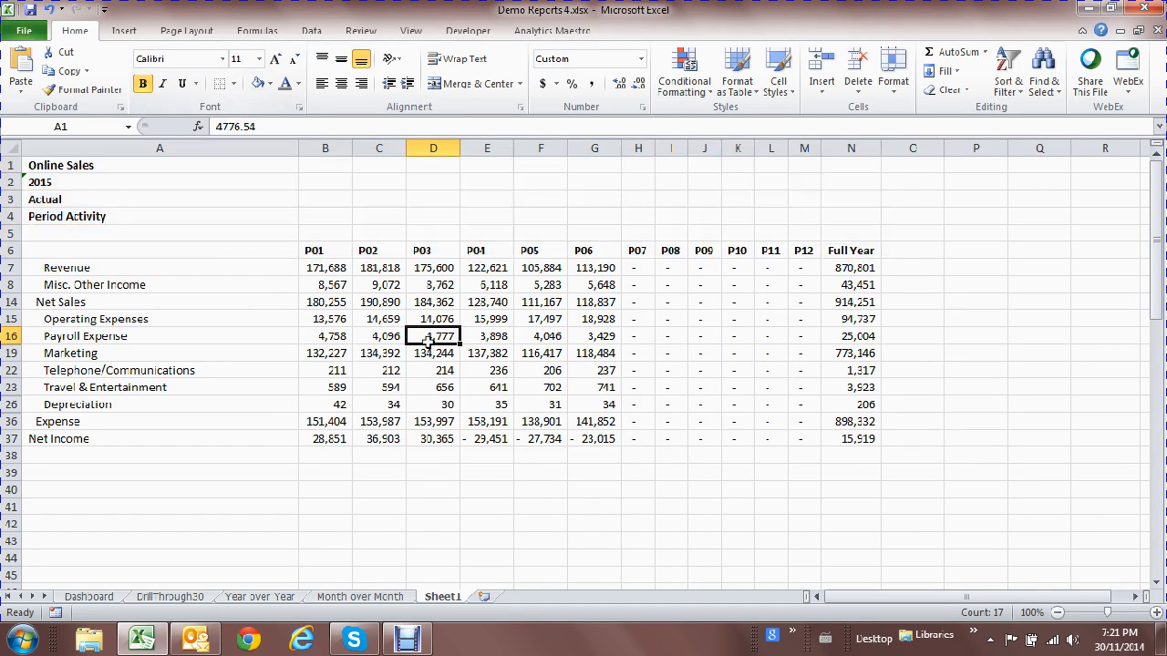
# Apply BIM Formatting Sheet 2 through Report Options with Use Format Sheet.
pyautogui.click(547, 35)
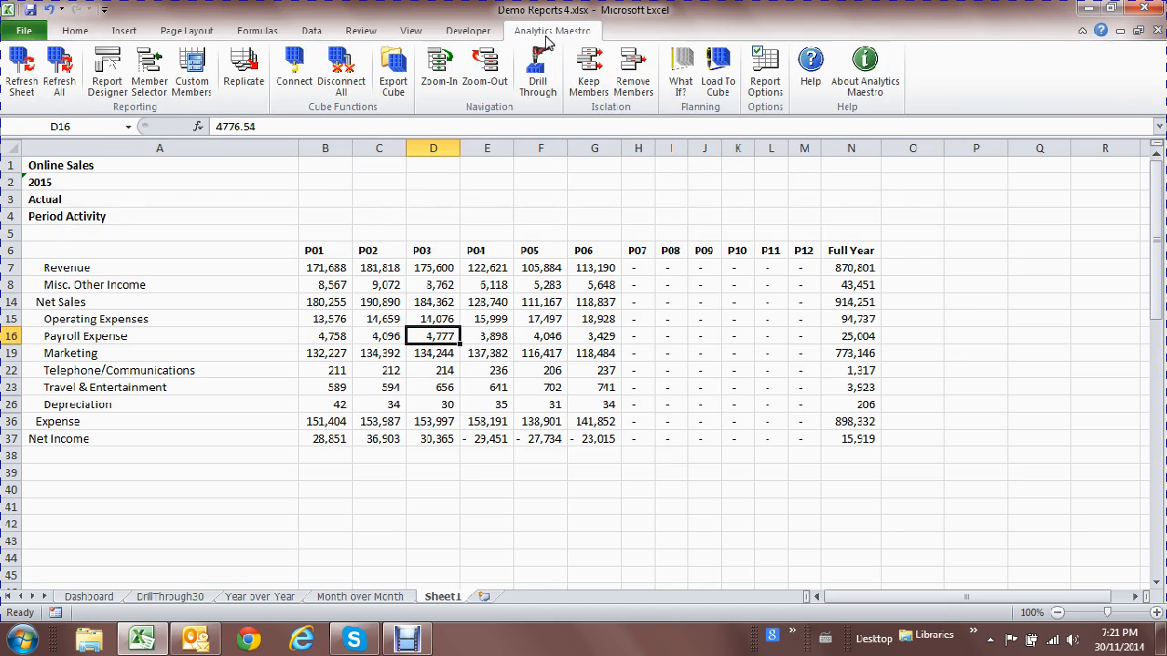
pyautogui.click(764, 71)
pyautogui.click(787, 319)
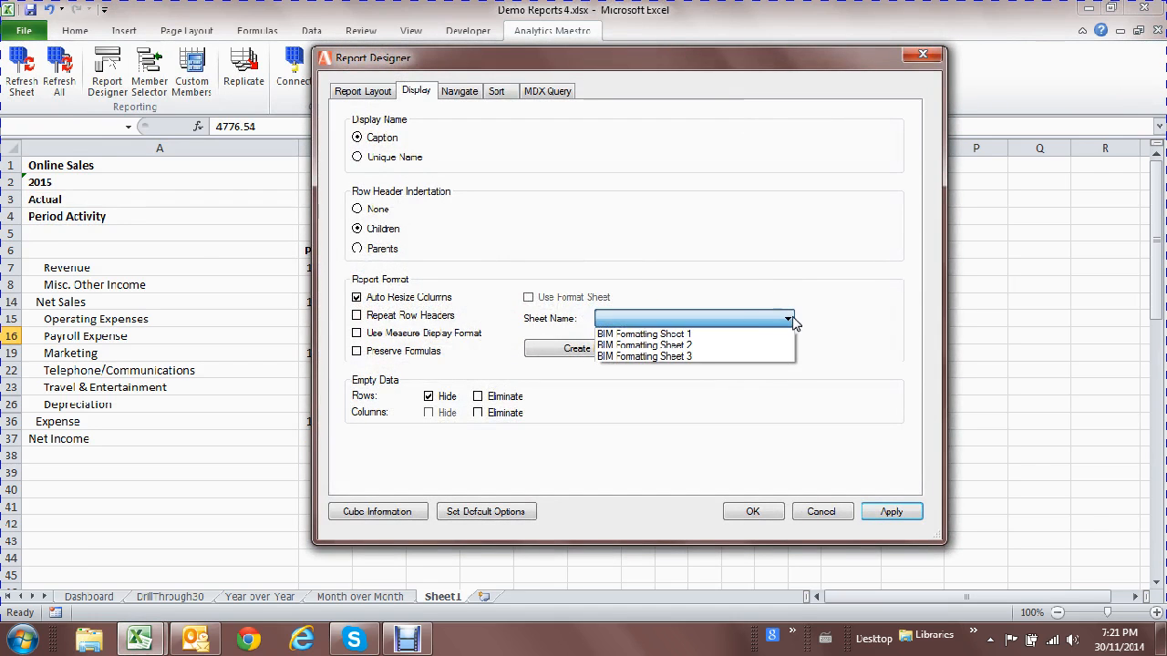
pyautogui.click(683, 345)
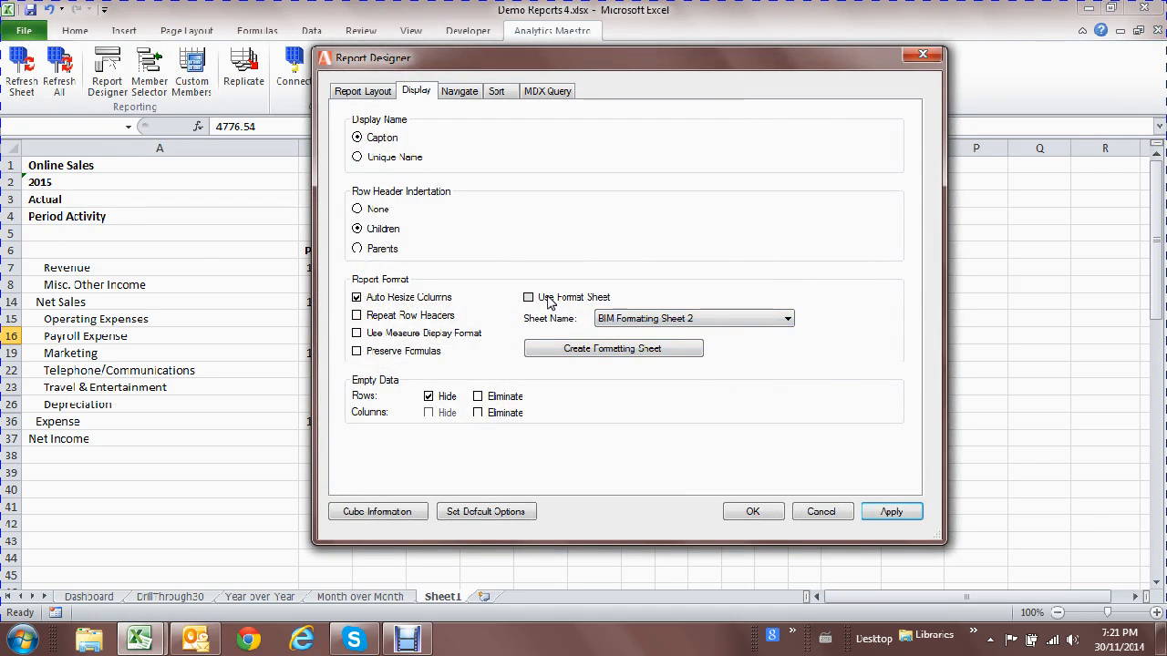
pyautogui.click(776, 509)
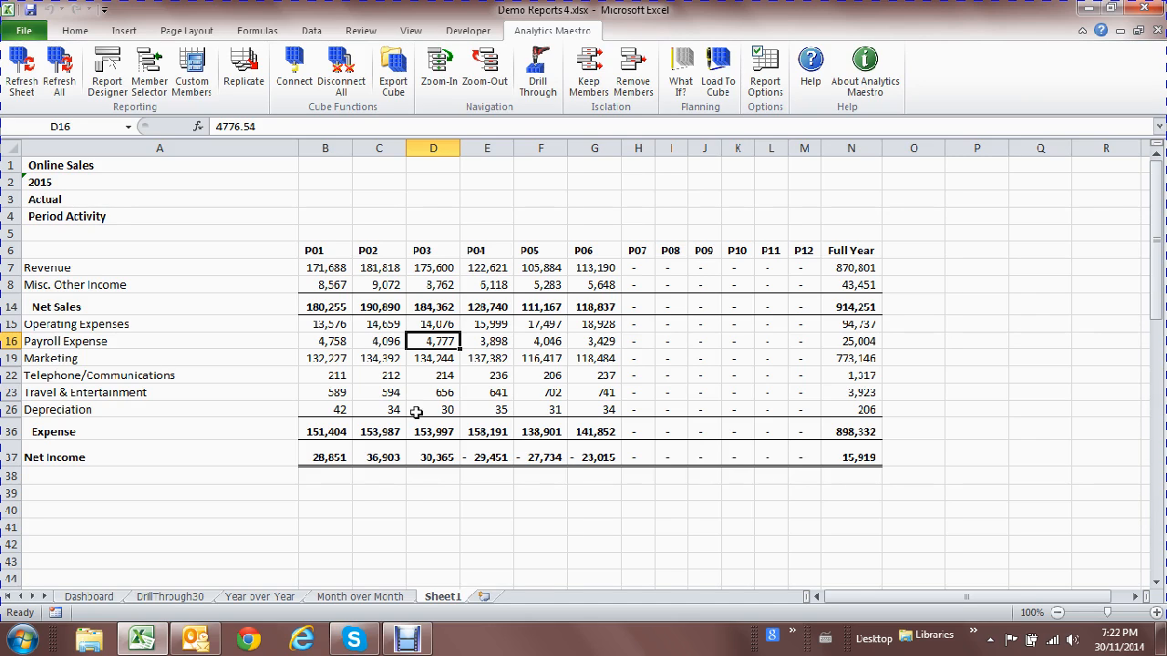
# Drill into Operating Expenses' detail accounts, then zoom back out to summary rows.
pyautogui.click(119, 323)
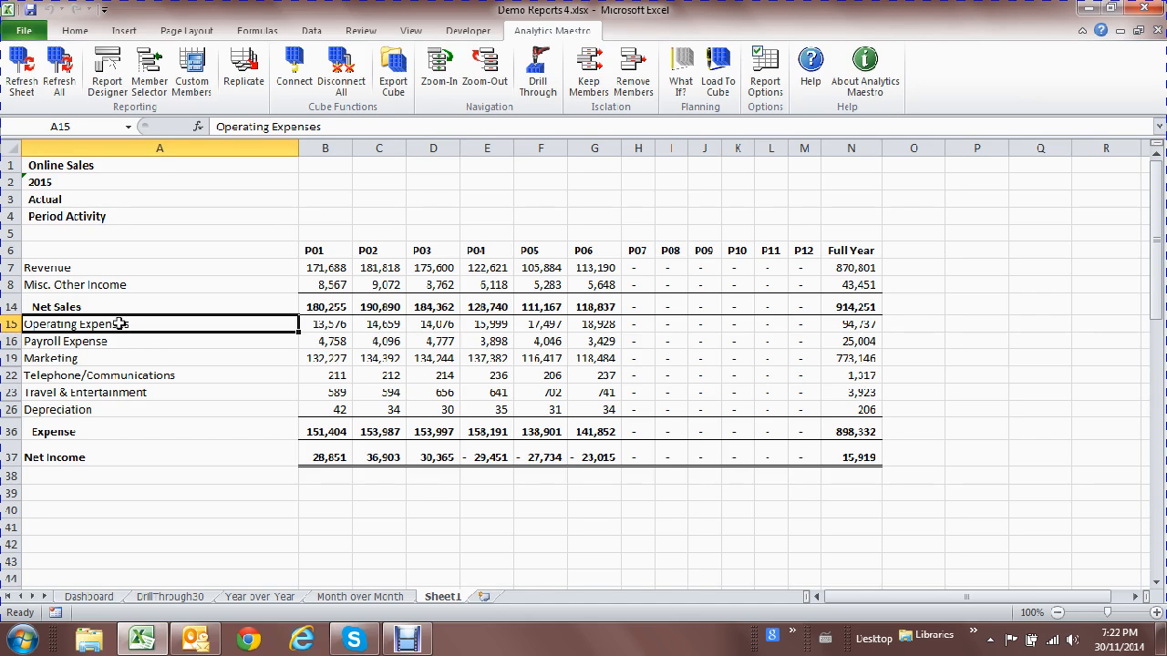
pyautogui.doubleClick(119, 323)
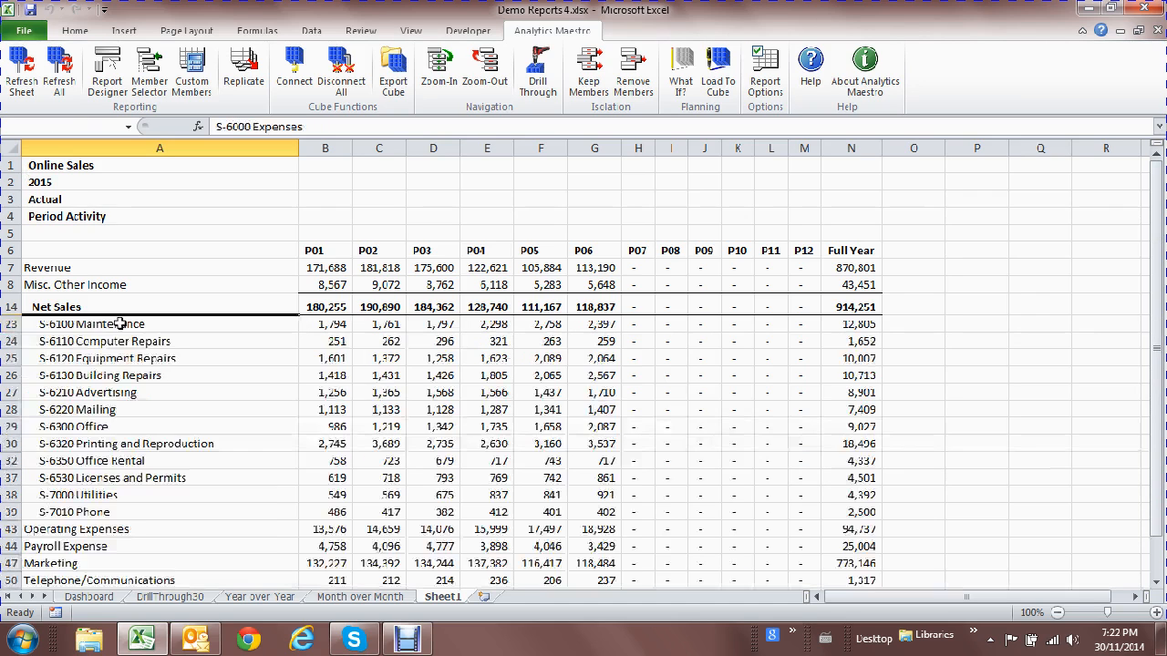
pyautogui.scroll(-2, 171, 332)
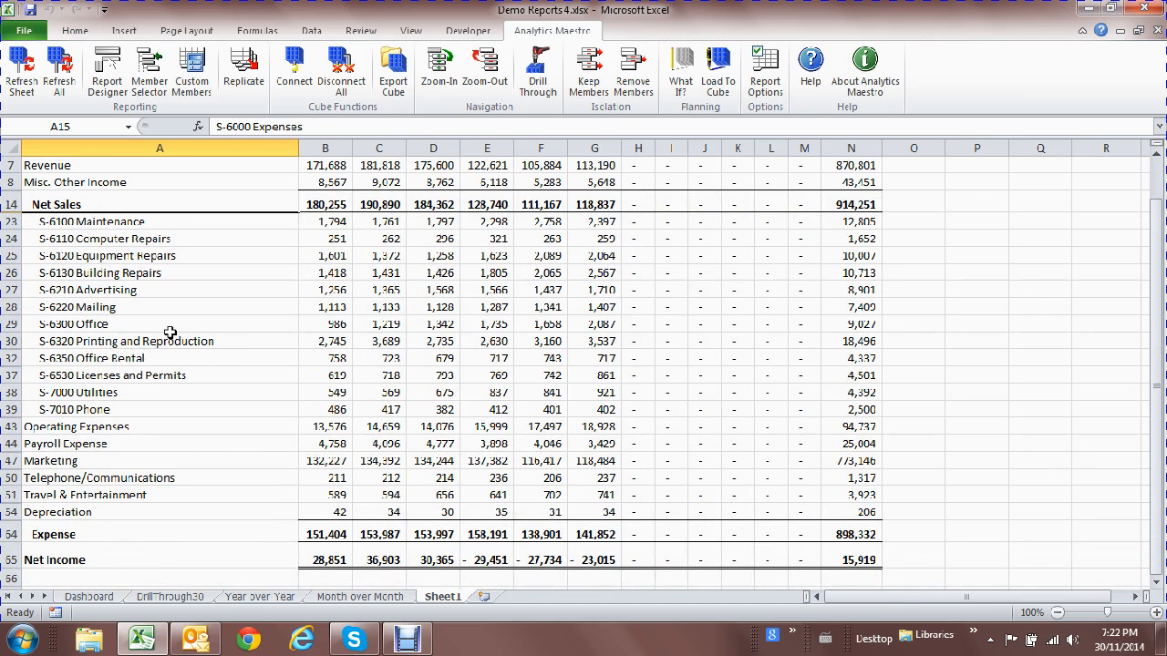
pyautogui.scroll(1, 171, 333)
pyautogui.click(175, 290)
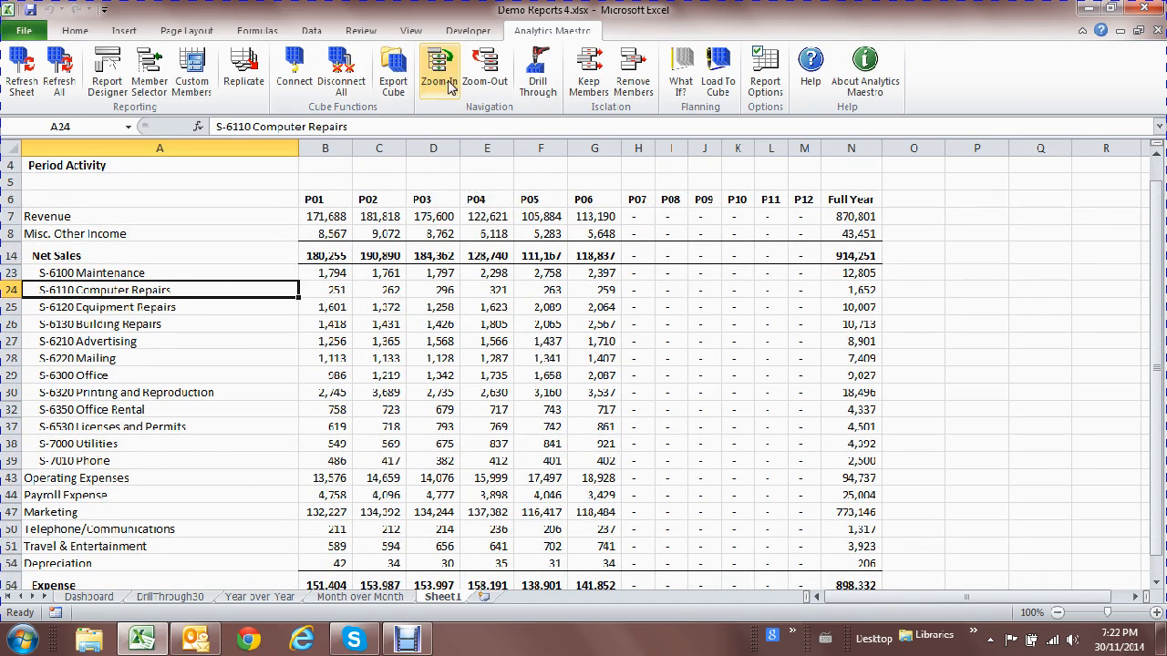
pyautogui.click(486, 82)
# Switch the report version in A3 from Actual to Plan Basis.
pyautogui.scroll(1, 428, 300)
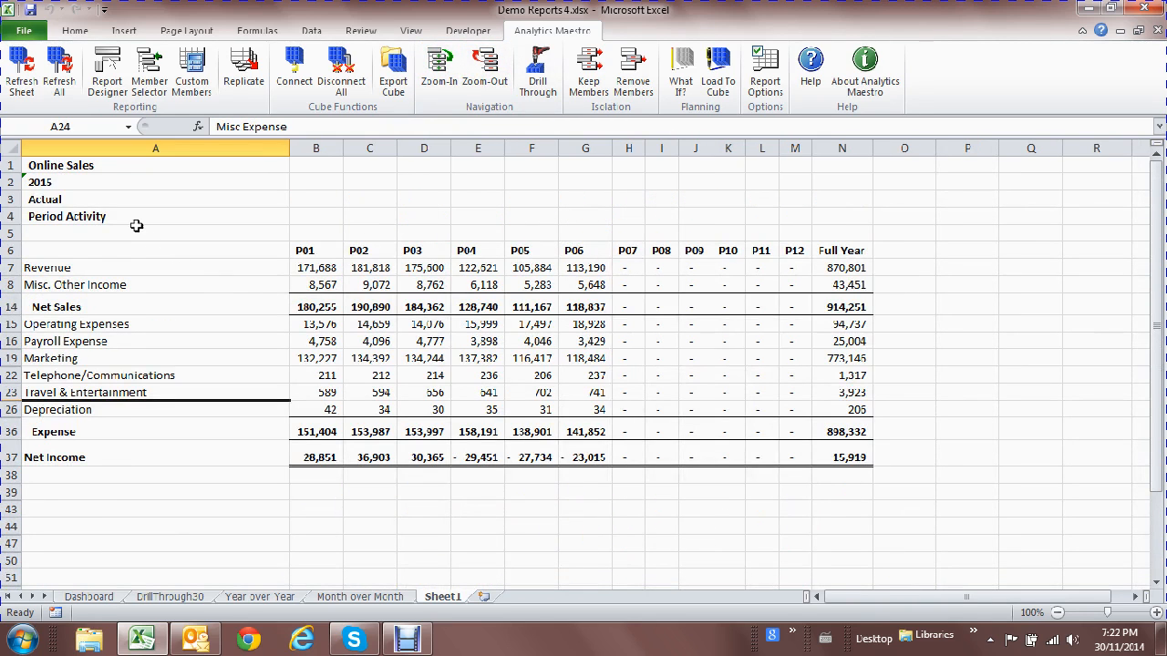
pyautogui.doubleClick(129, 198)
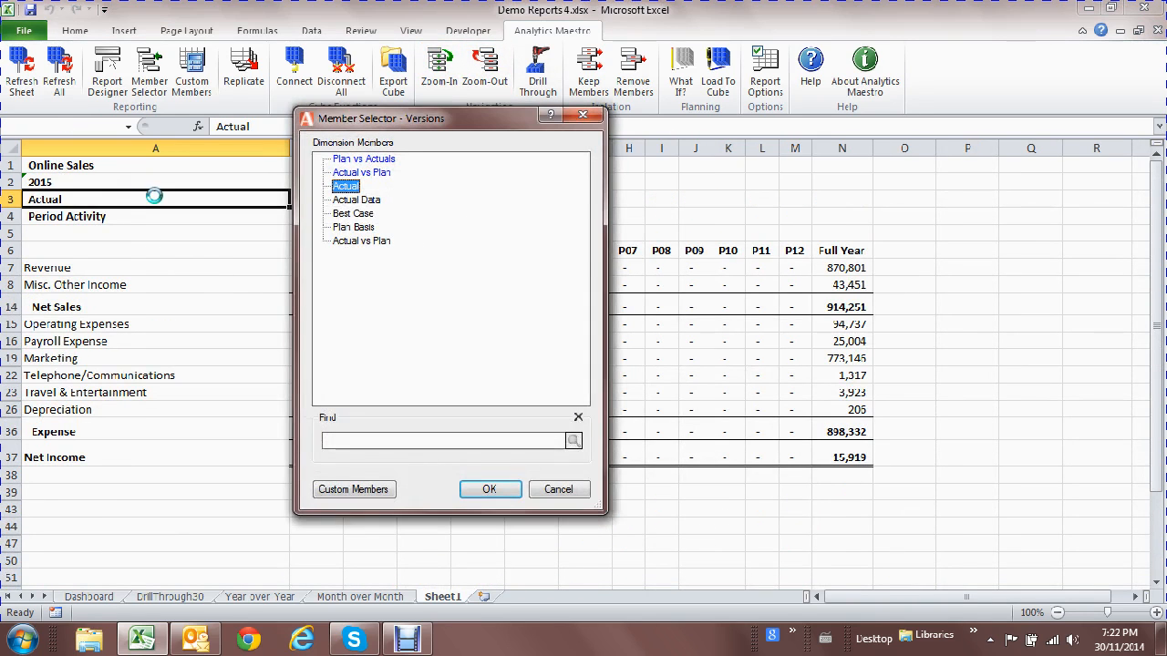
pyautogui.doubleClick(351, 228)
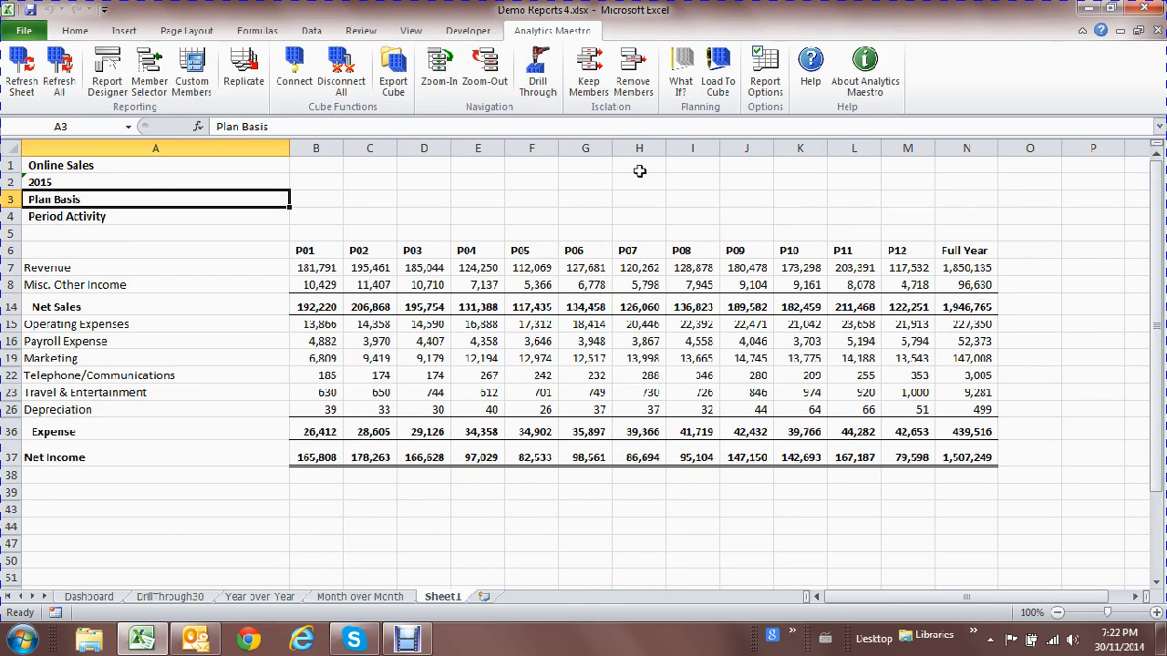
# Turn off the formatting sheet and give all figures comma style with no decimals.
pyautogui.click(768, 80)
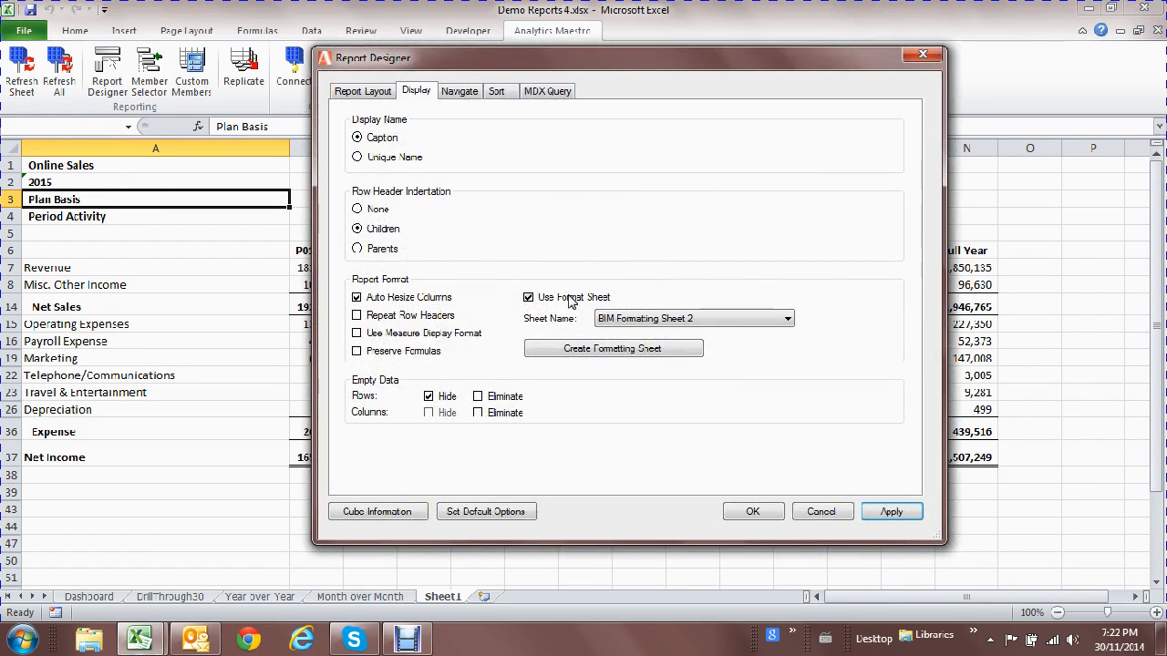
pyautogui.click(757, 514)
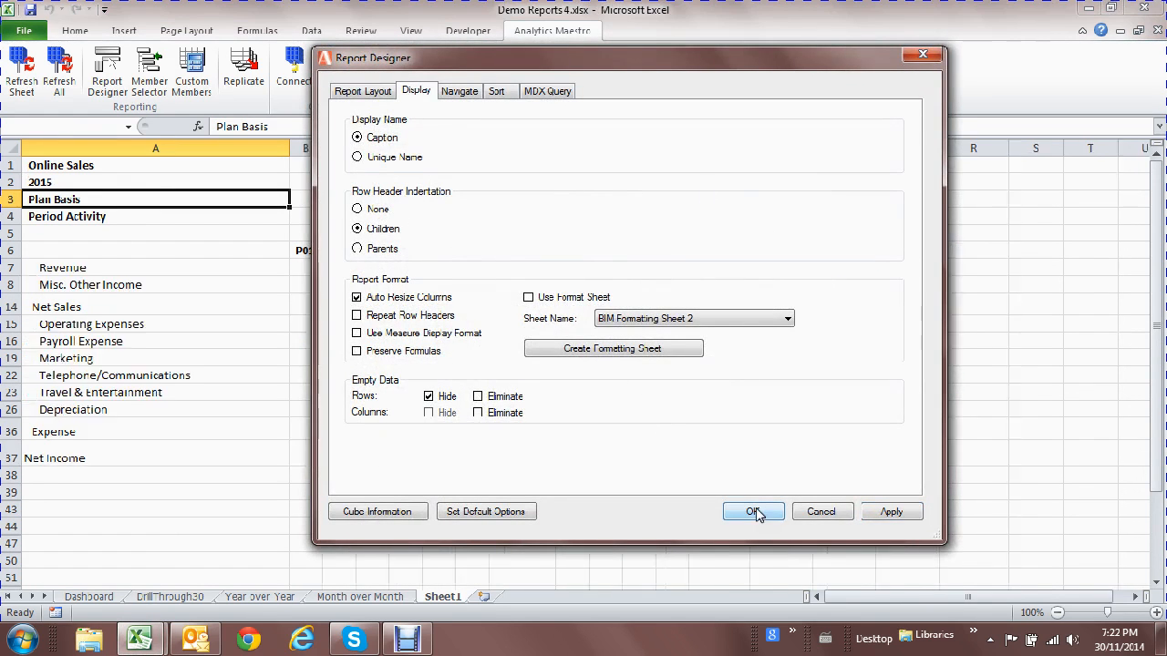
pyautogui.click(11, 148)
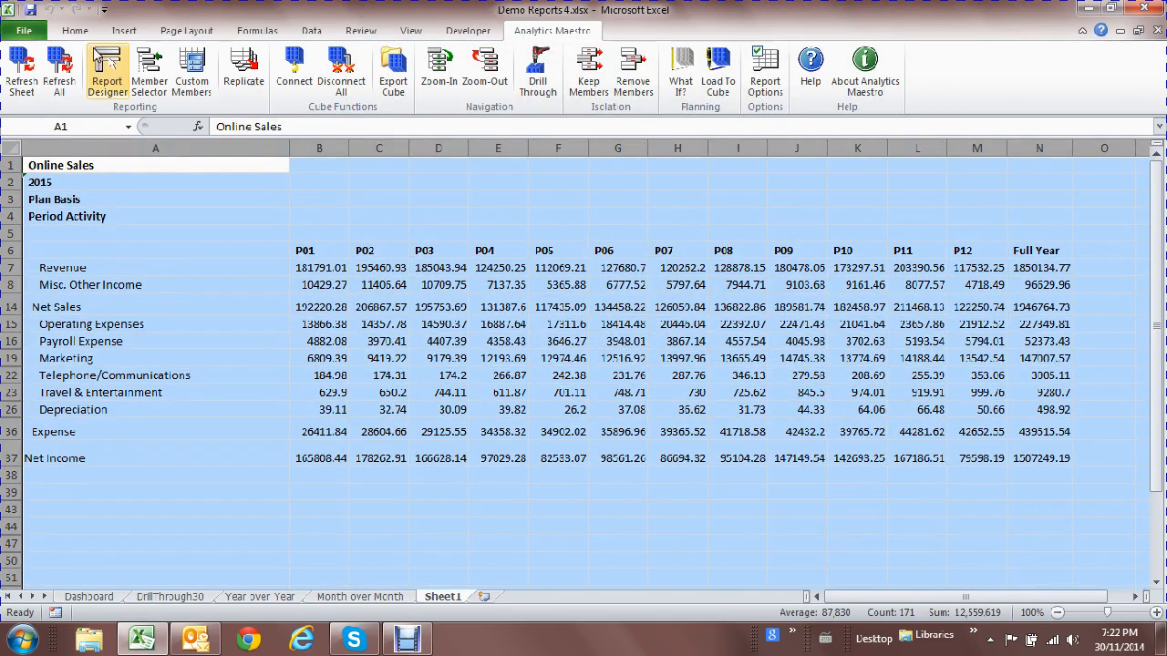
pyautogui.click(87, 35)
pyautogui.click(591, 83)
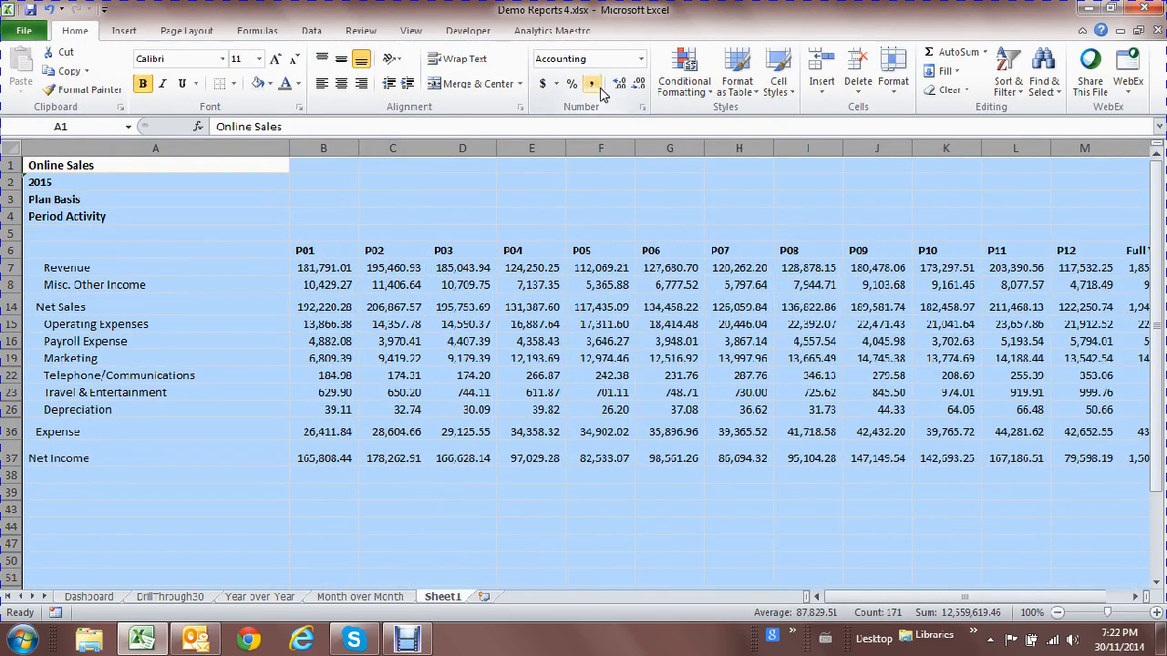
pyautogui.click(640, 83)
pyautogui.click(640, 83)
pyautogui.click(446, 310)
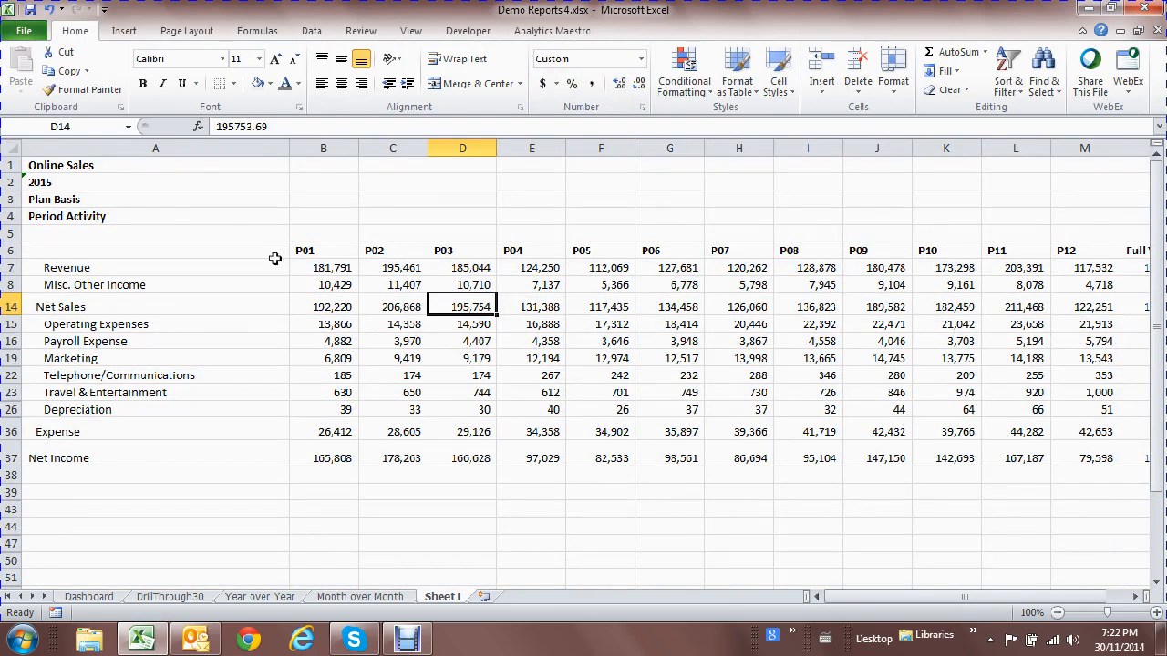
# Switch the report version in A3 back to Actual.
pyautogui.click(132, 198)
pyautogui.doubleClick(132, 198)
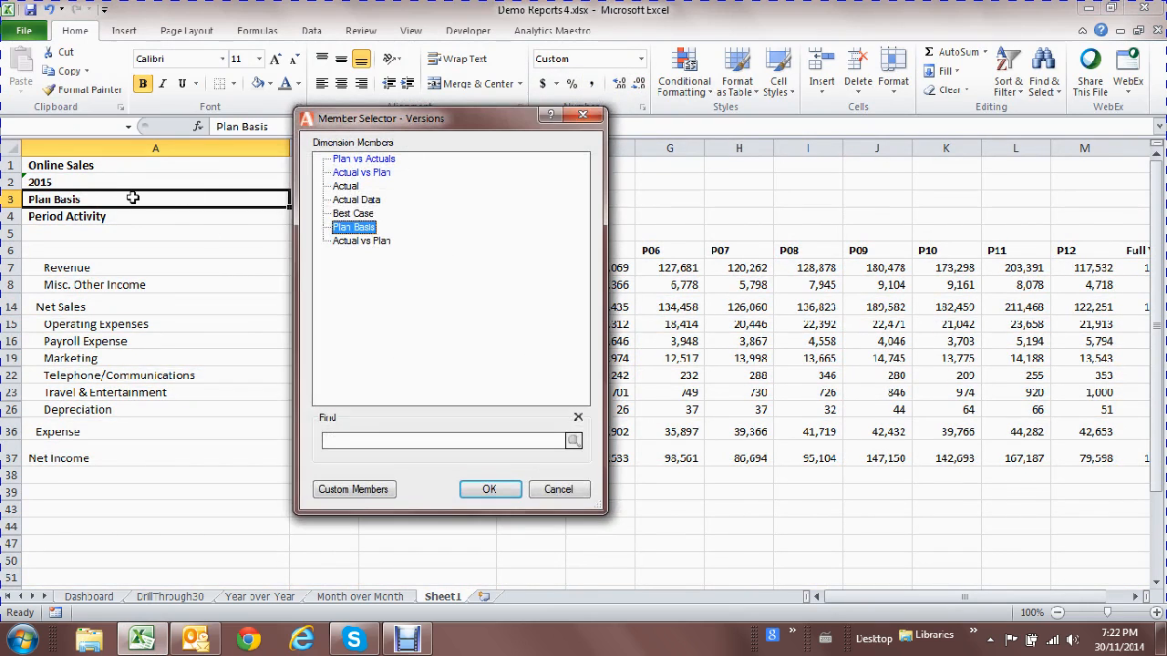
pyautogui.doubleClick(348, 191)
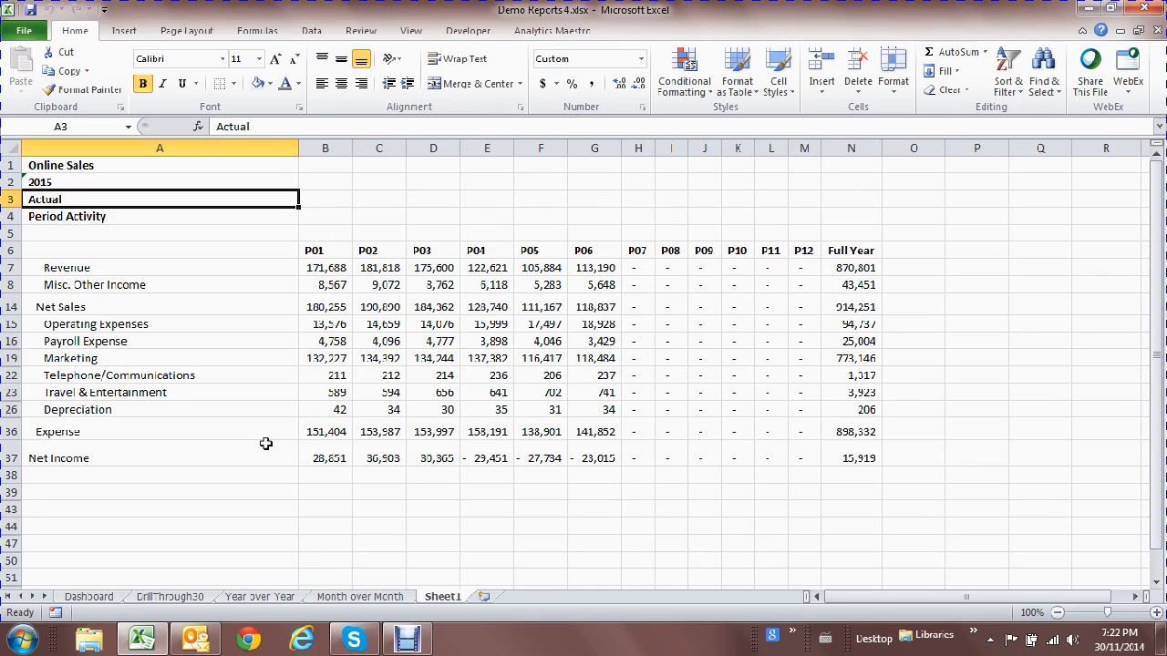
pyautogui.click(93, 430)
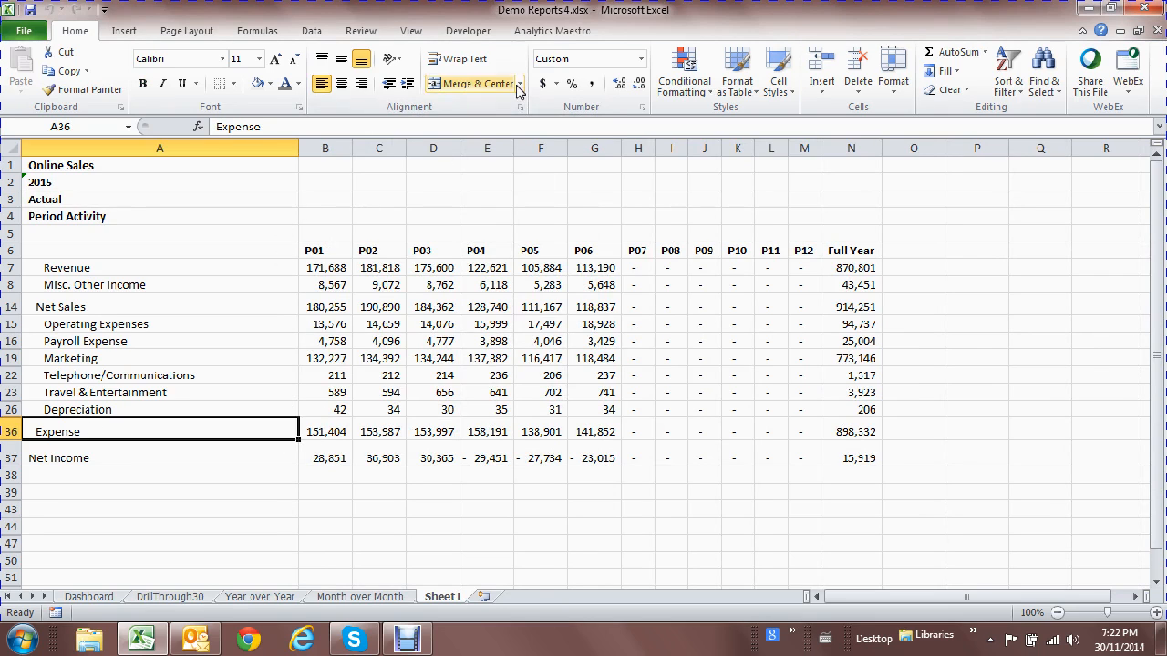
# Keep only the Expense row, then zoom in to its accounts like Operating Expenses and Marketing.
pyautogui.click(551, 33)
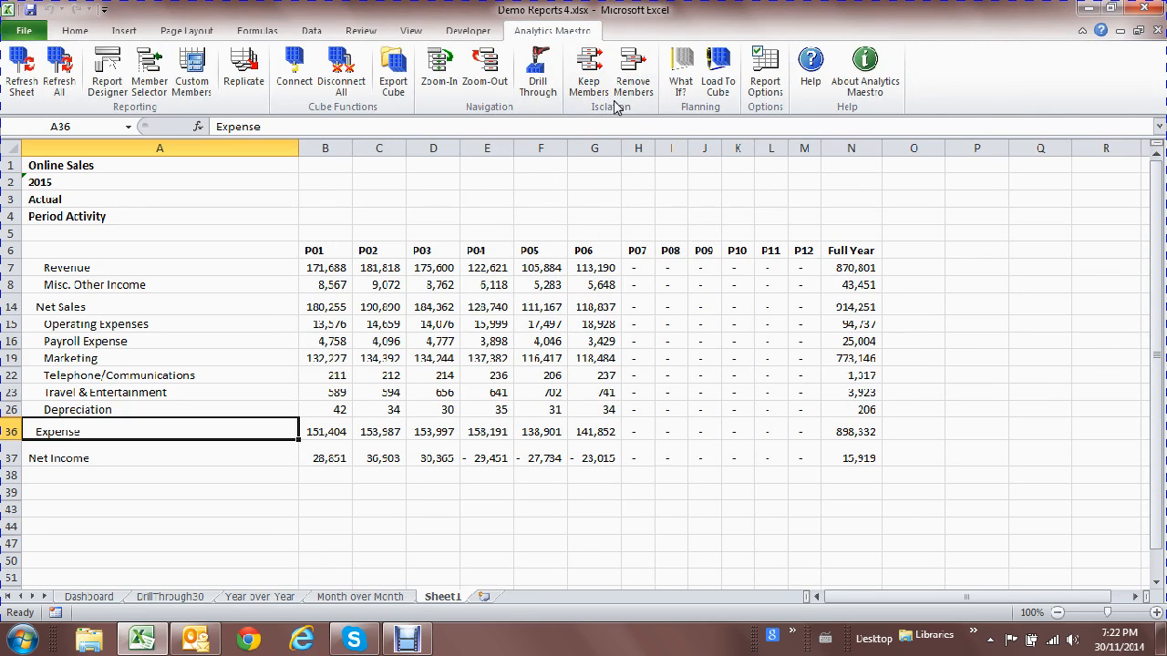
pyautogui.click(588, 73)
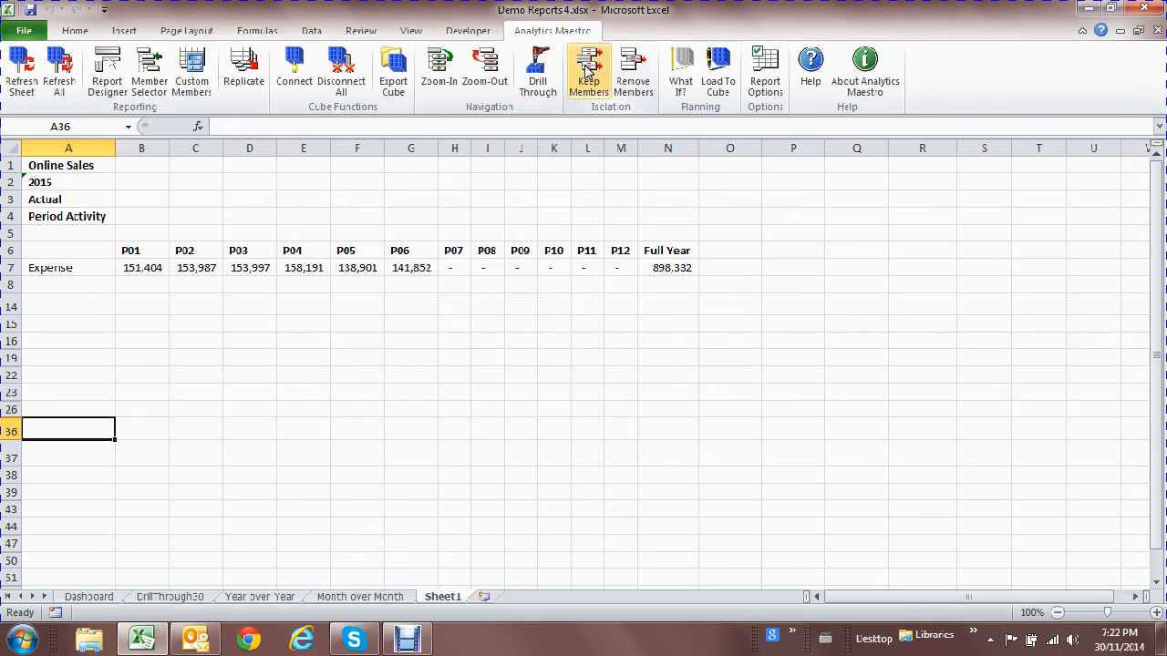
pyautogui.doubleClick(86, 265)
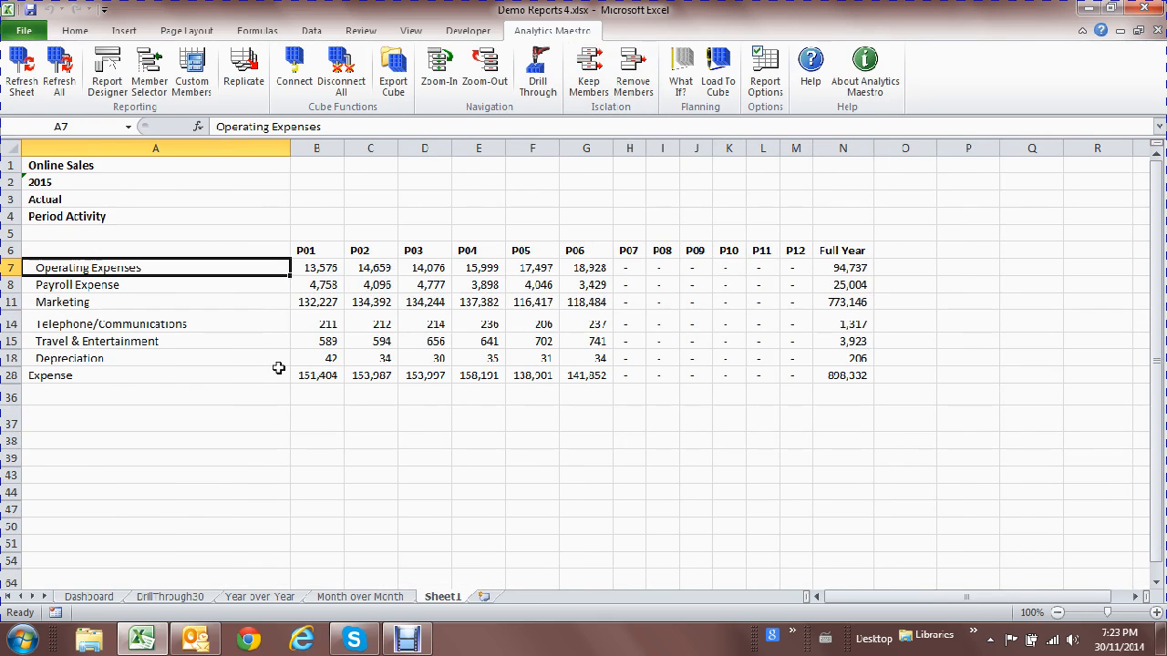
# In Report Designer, move Fiscal Years to columns and choose 2015, 2014 and 2013.
pyautogui.click(107, 77)
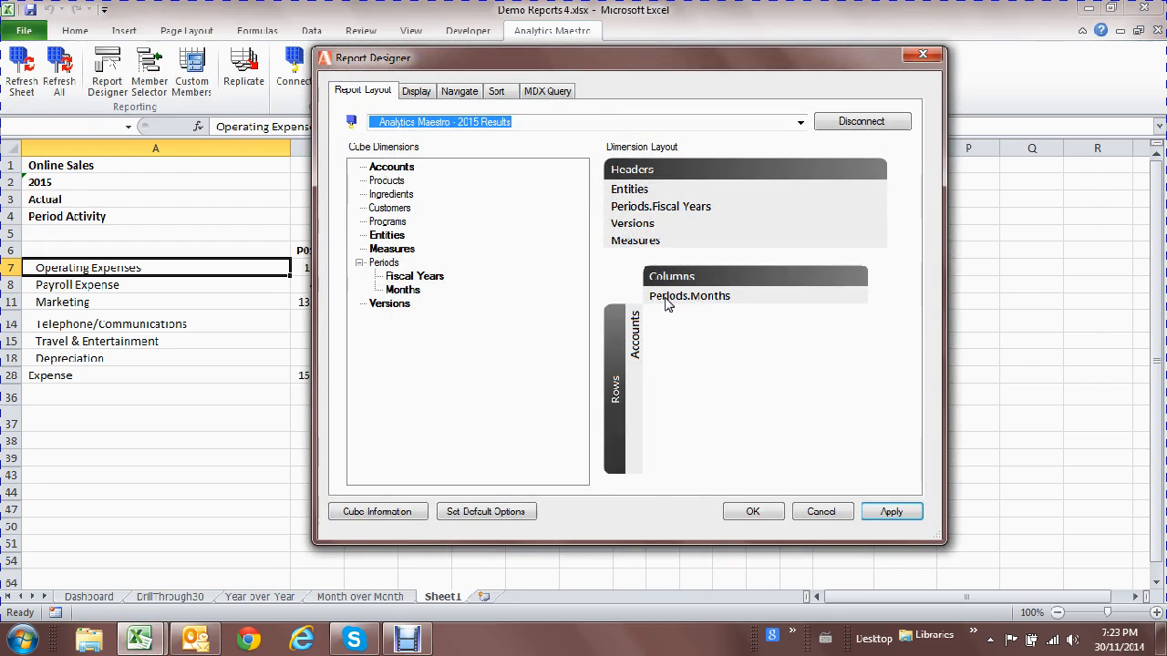
pyautogui.moveTo(666, 303)
pyautogui.mouseDown()
pyautogui.moveTo(646, 240)
pyautogui.moveTo(652, 219)
pyautogui.moveTo(673, 310)
pyautogui.mouseUp()
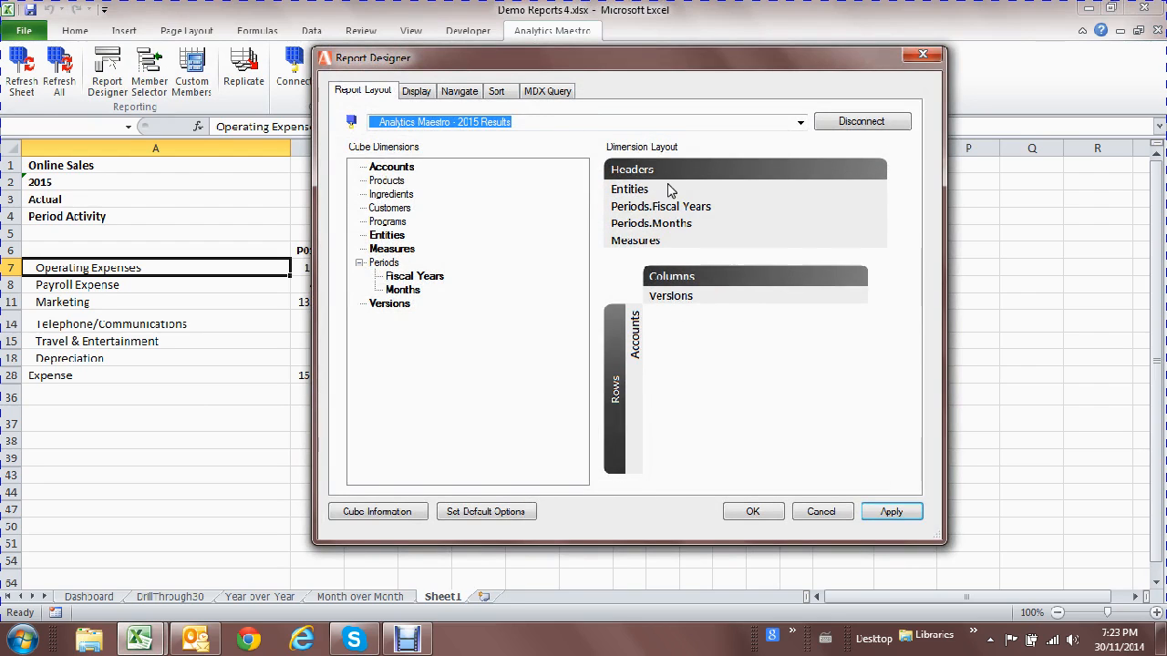
pyautogui.moveTo(680, 210); pyautogui.dragTo(685, 295)
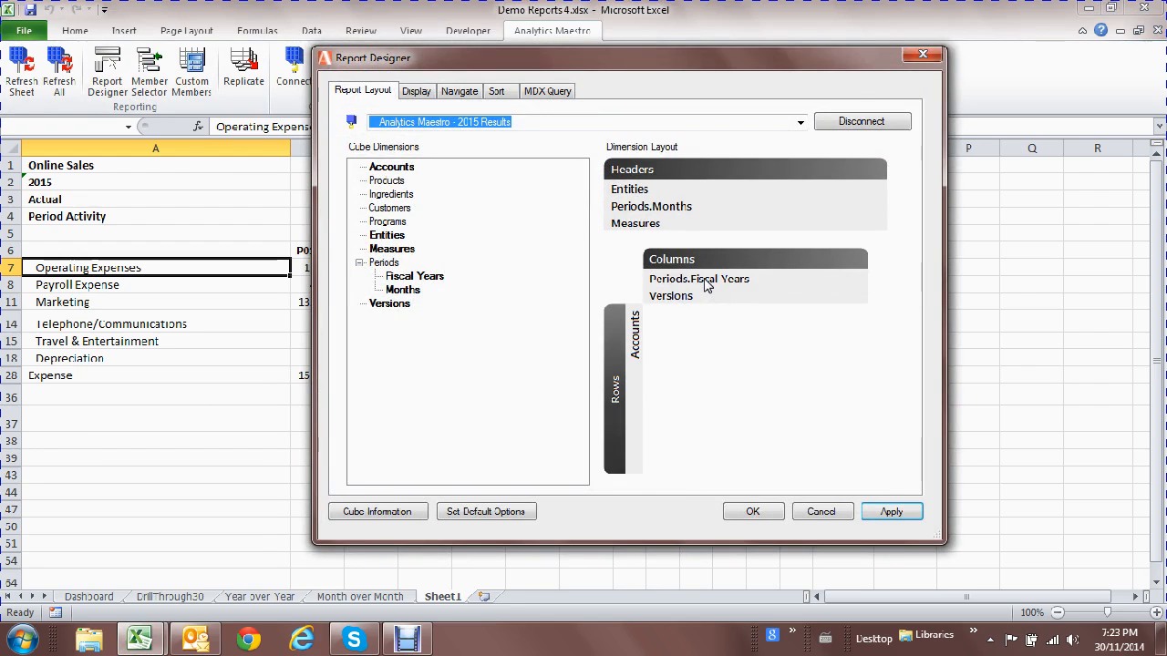
pyautogui.doubleClick(704, 285)
pyautogui.moveTo(382, 215); pyautogui.dragTo(647, 204)
pyautogui.moveTo(381, 202); pyautogui.dragTo(609, 197)
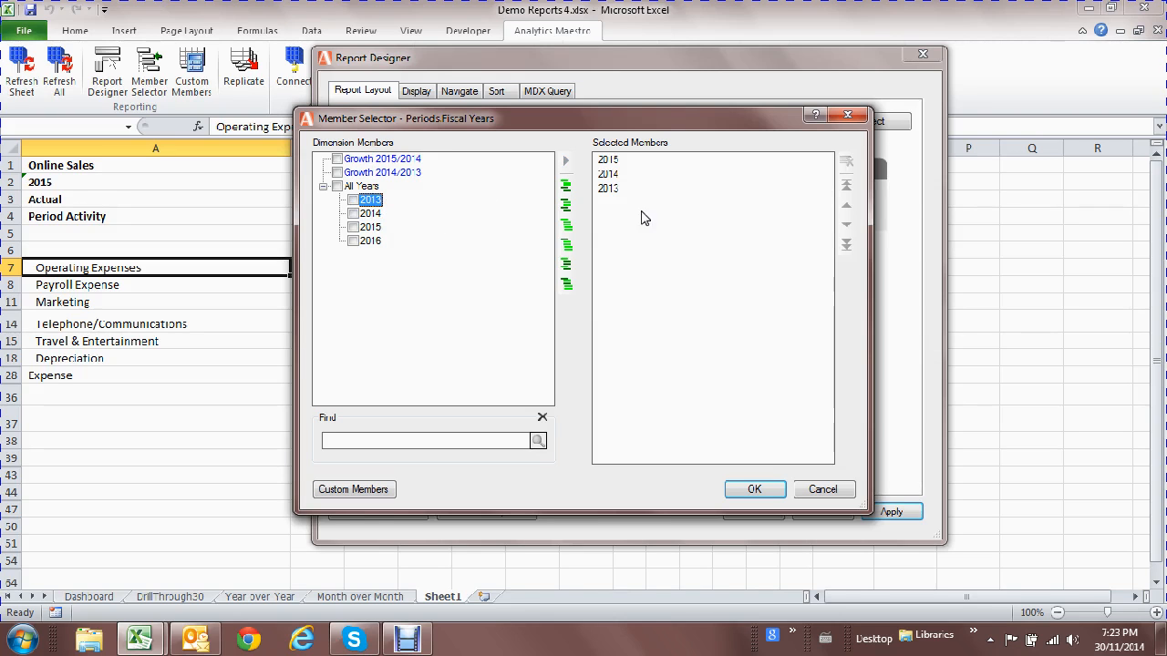
pyautogui.click(755, 489)
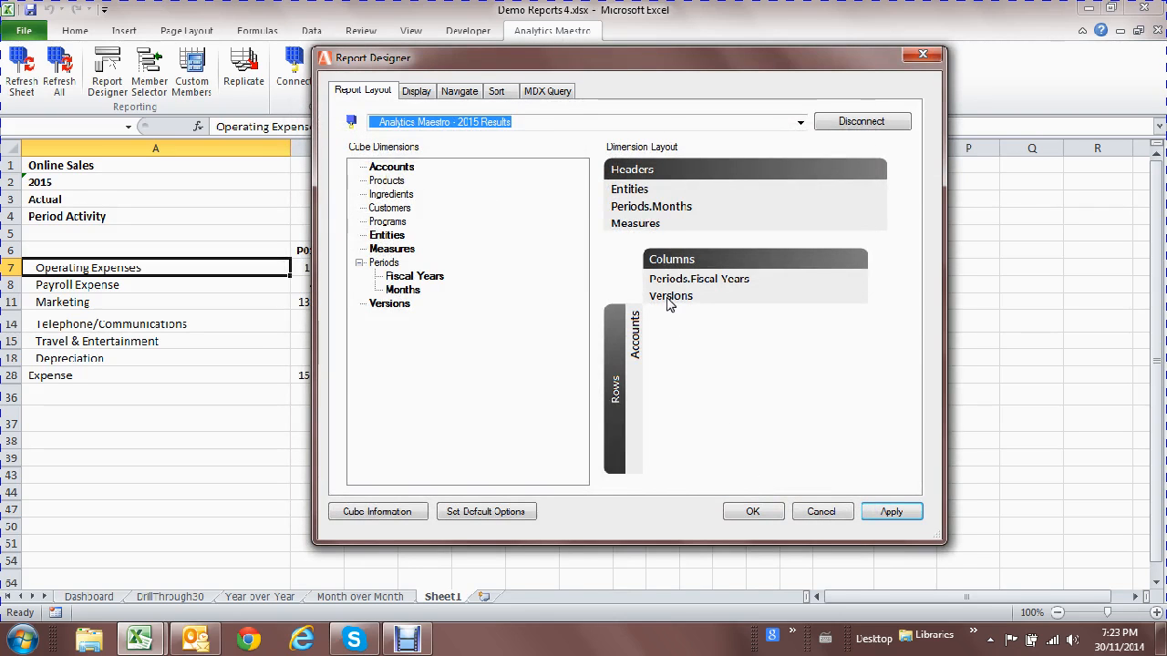
# Choose Actual, Plan Basis and Plan vs Actuals versions and apply the layout.
pyautogui.doubleClick(670, 297)
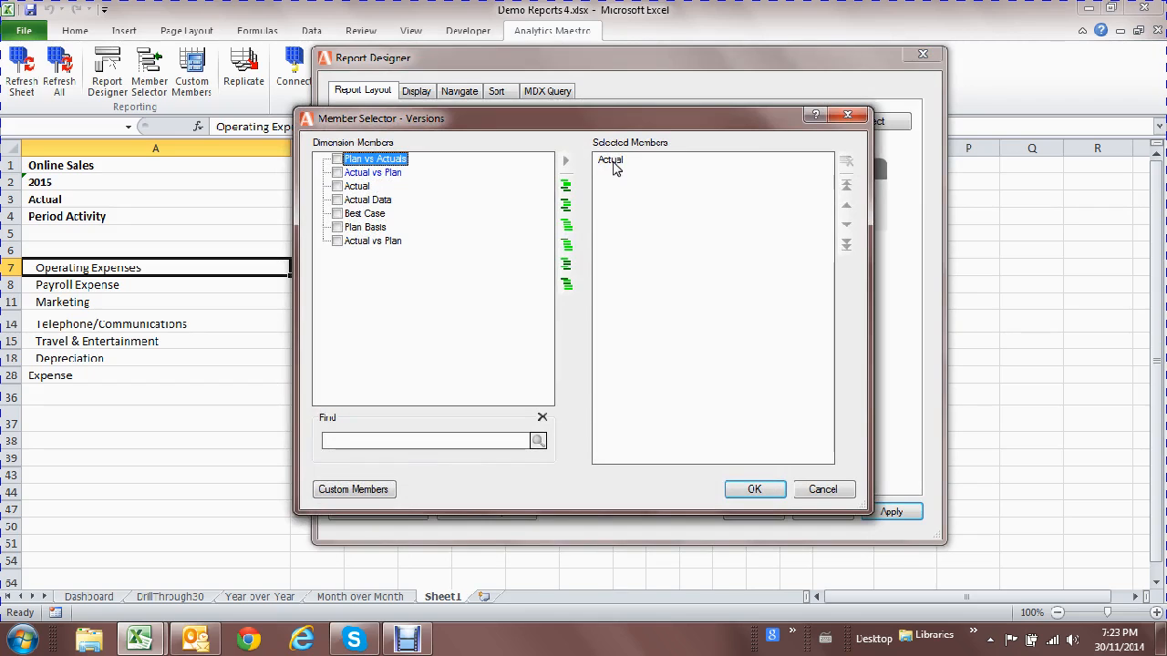
pyautogui.moveTo(374, 232); pyautogui.dragTo(654, 202)
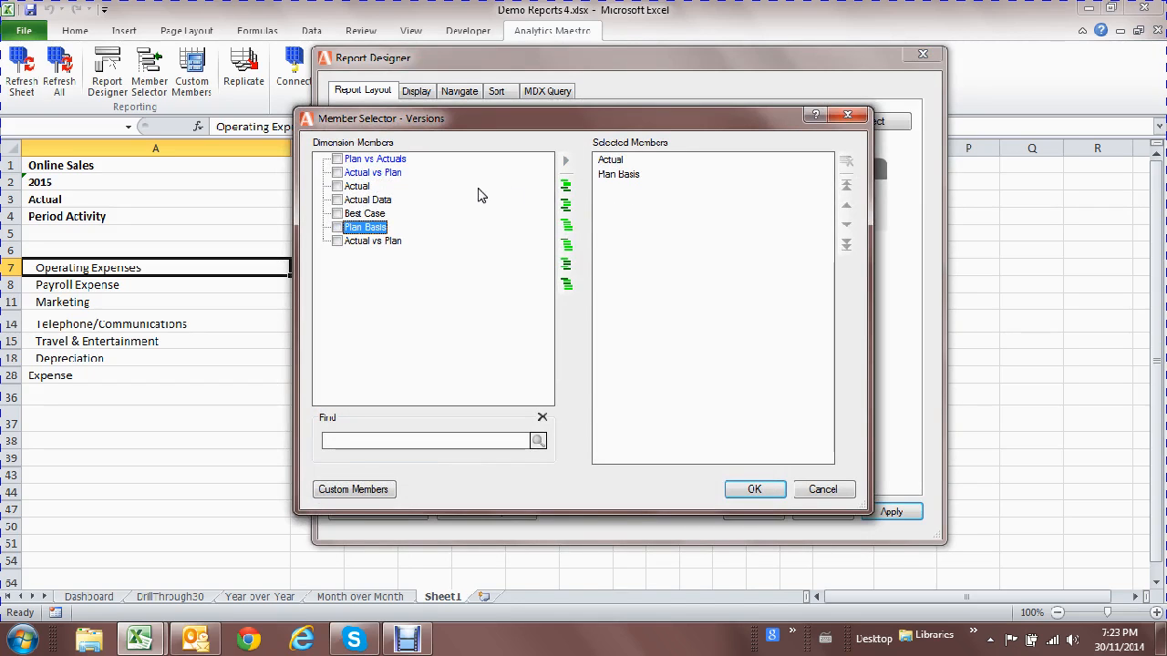
pyautogui.moveTo(401, 161); pyautogui.dragTo(650, 204)
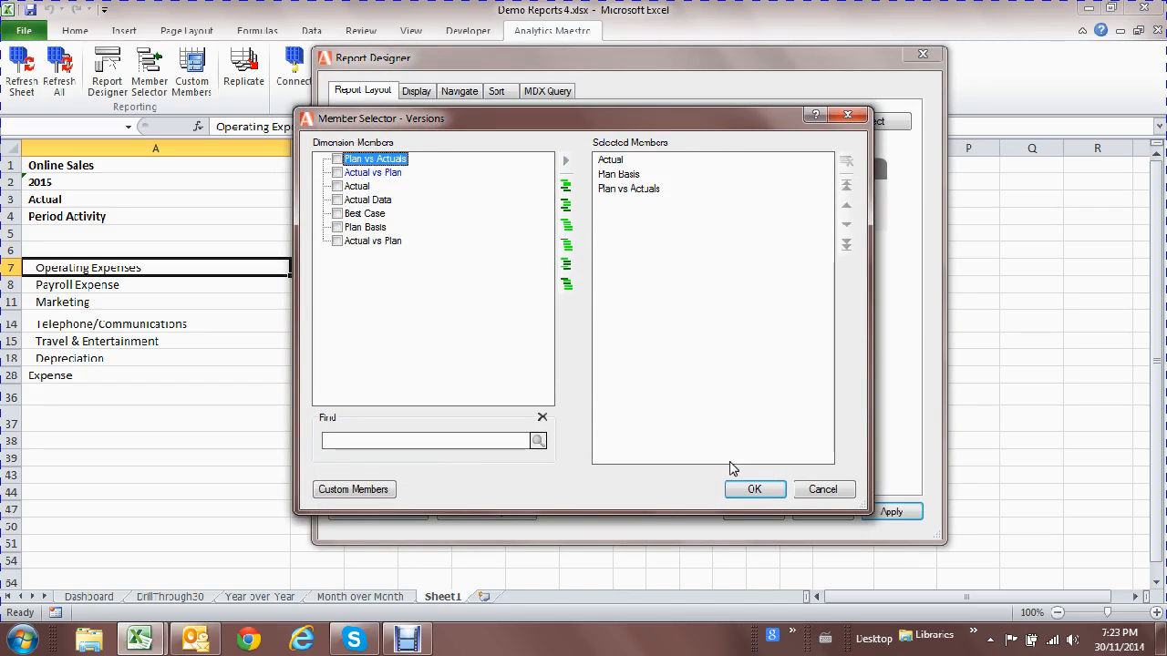
pyautogui.click(765, 496)
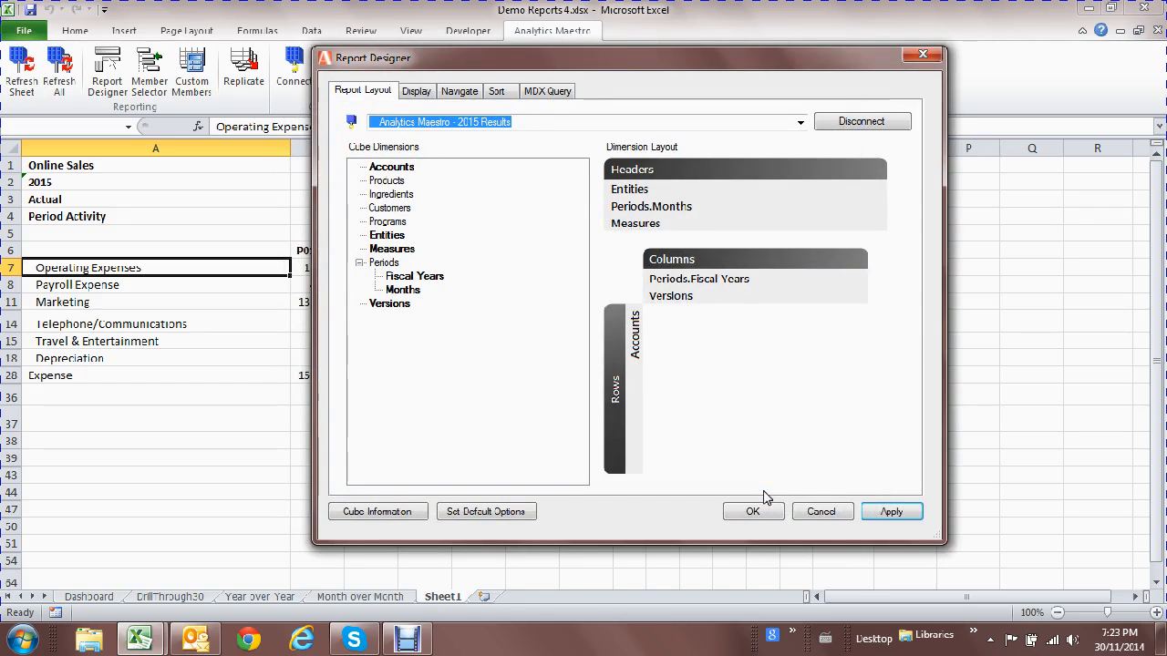
pyautogui.click(754, 514)
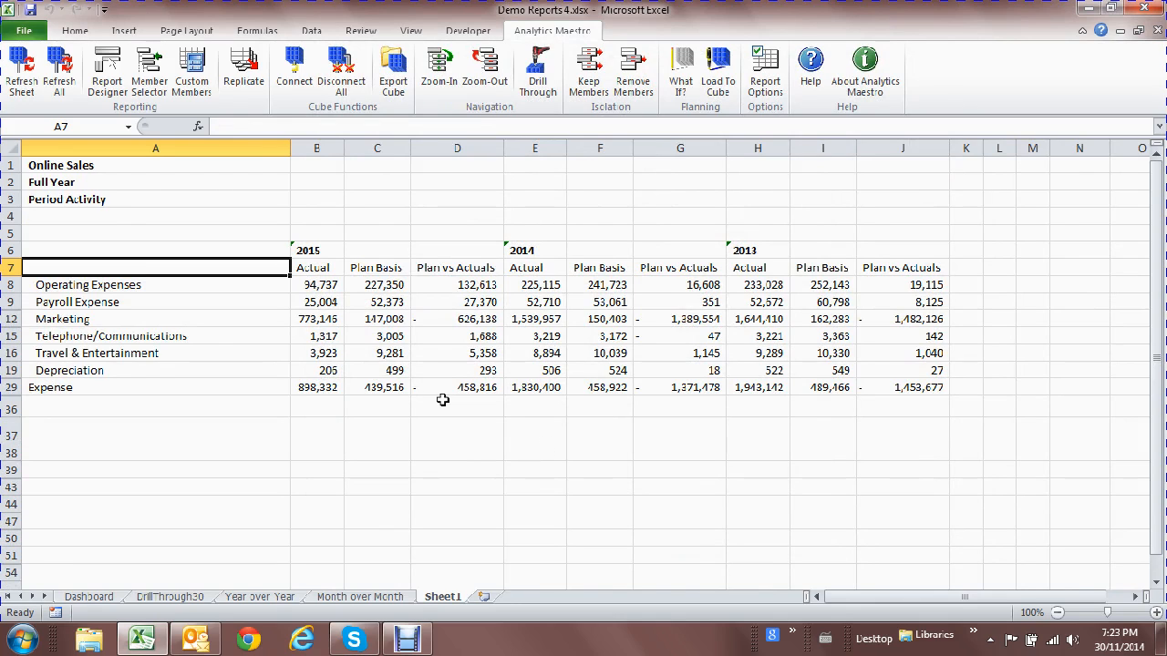
# Change the report period from Full Year to P06 under Q2.
pyautogui.click(133, 180)
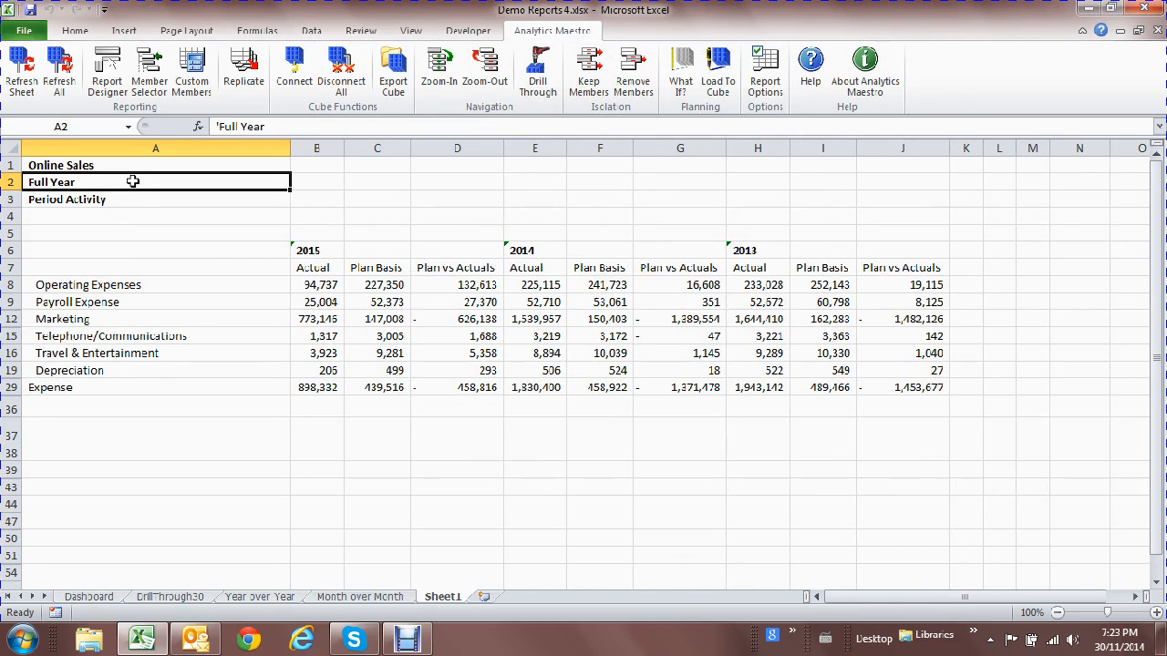
pyautogui.doubleClick(133, 181)
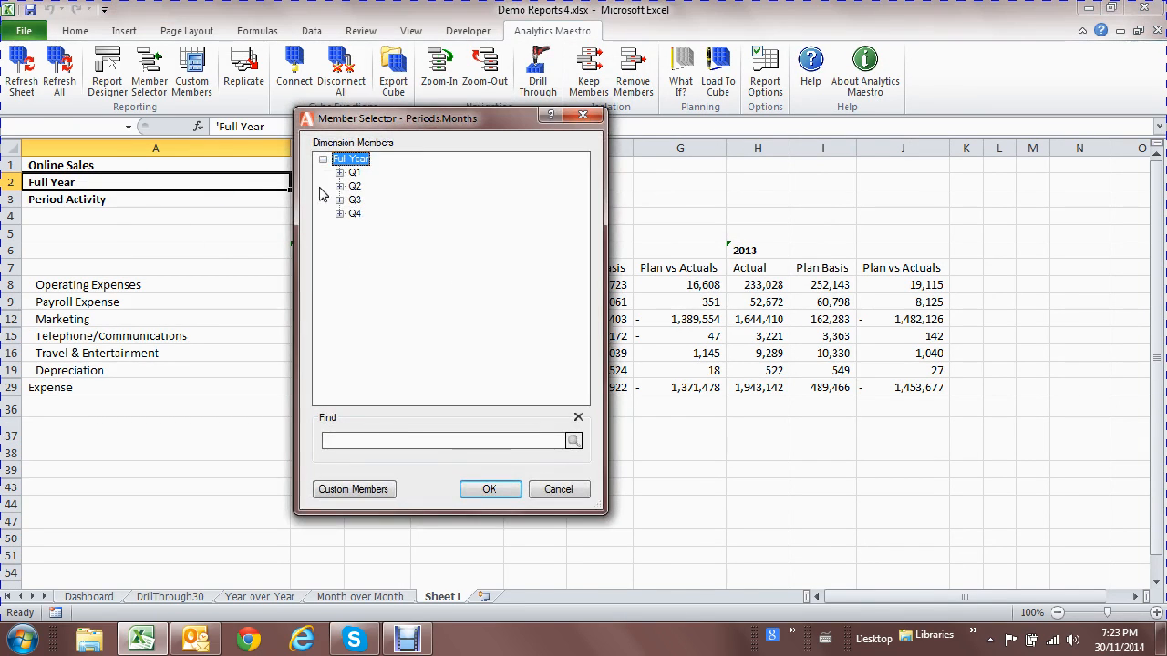
pyautogui.click(339, 186)
pyautogui.doubleClick(374, 227)
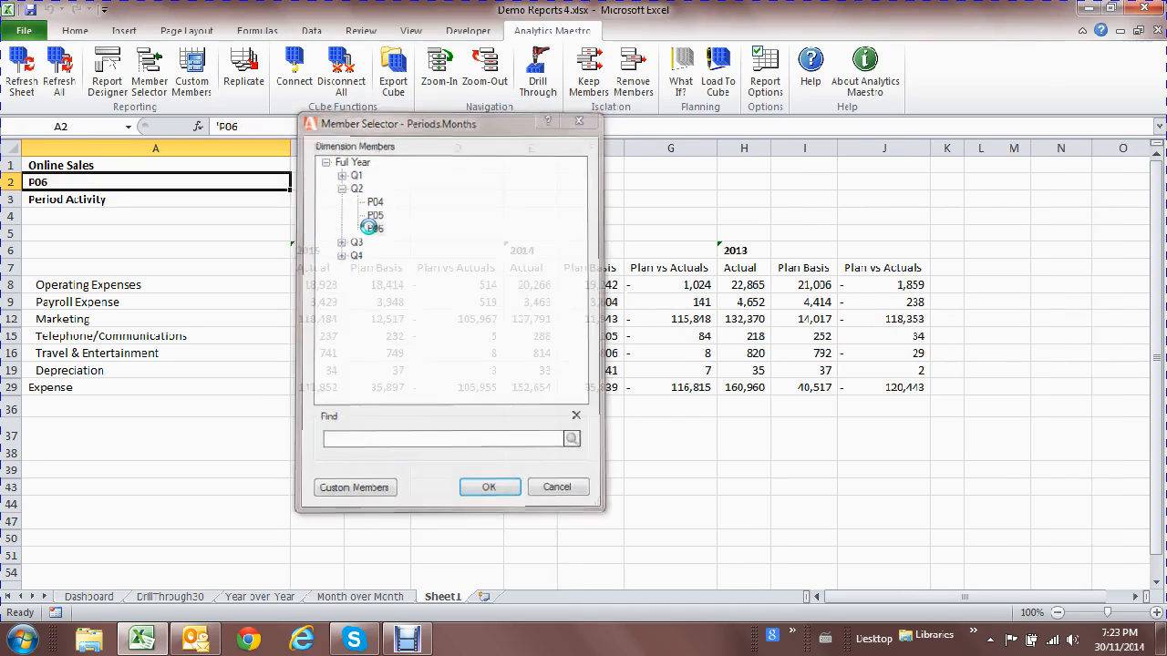
# Switch the measure from Period Activity to Period Balance.
pyautogui.doubleClick(132, 200)
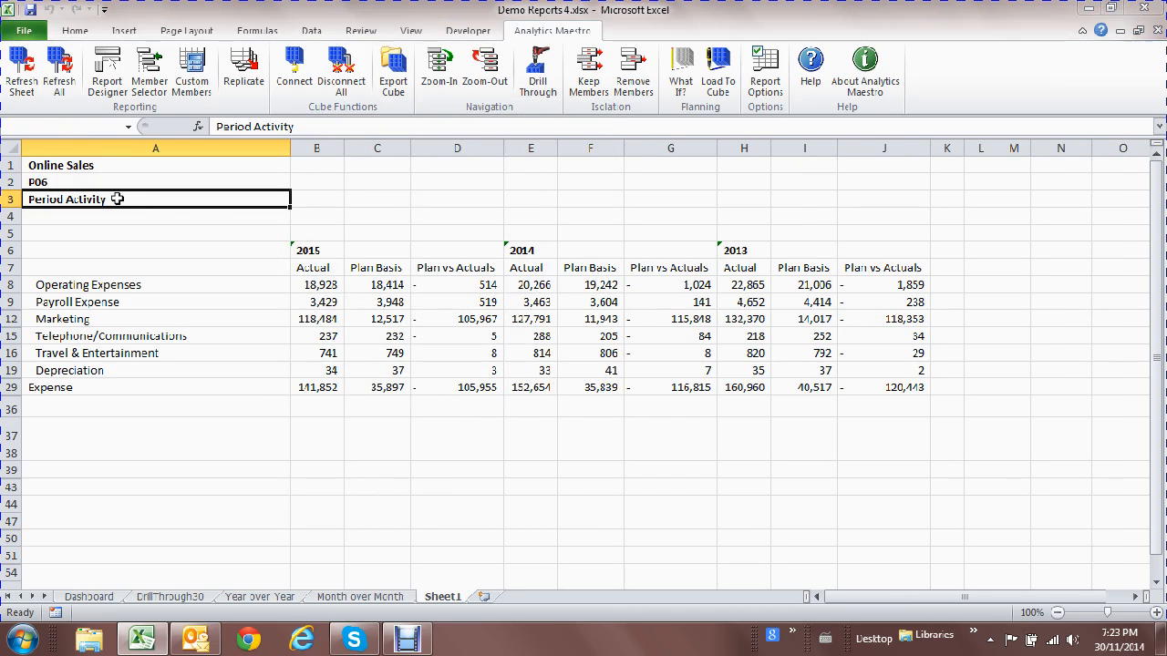
pyautogui.doubleClick(354, 173)
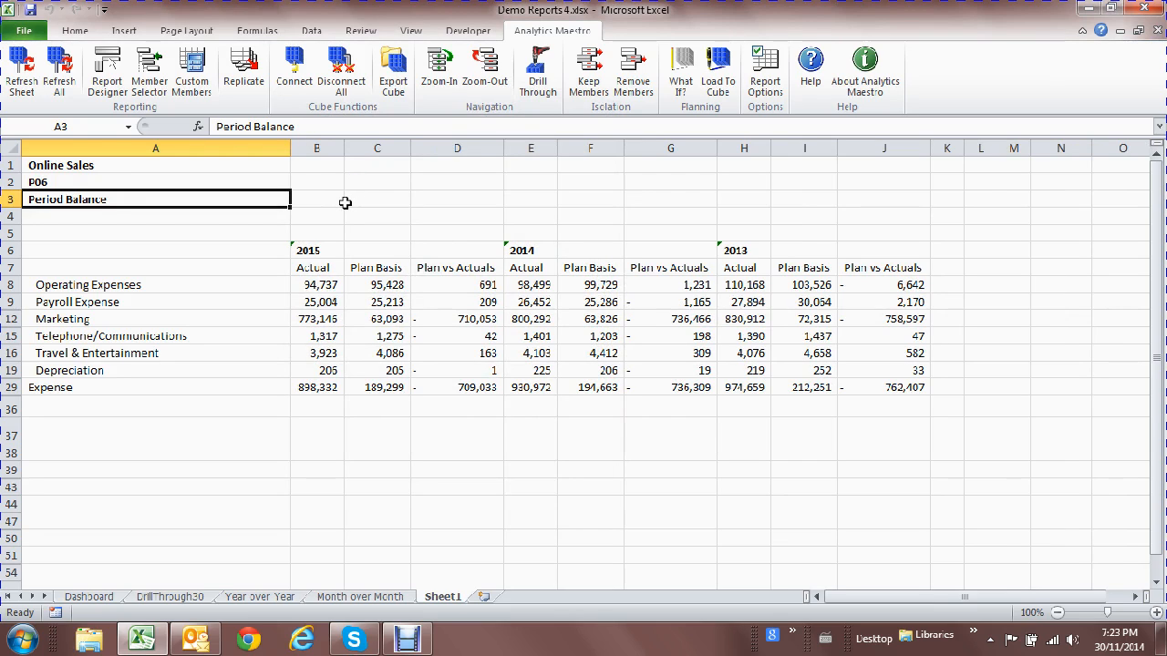
pyautogui.click(163, 319)
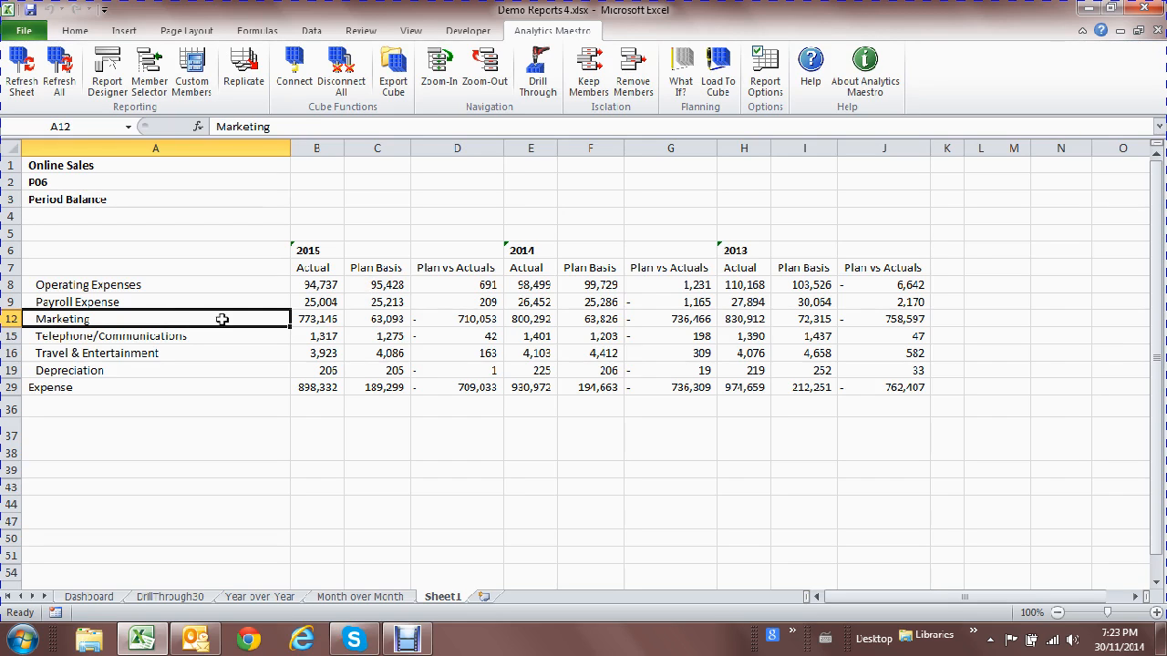
# Review Marketing's Plan vs Actuals values for 2015, 2014 and 2013.
pyautogui.click(440, 321)
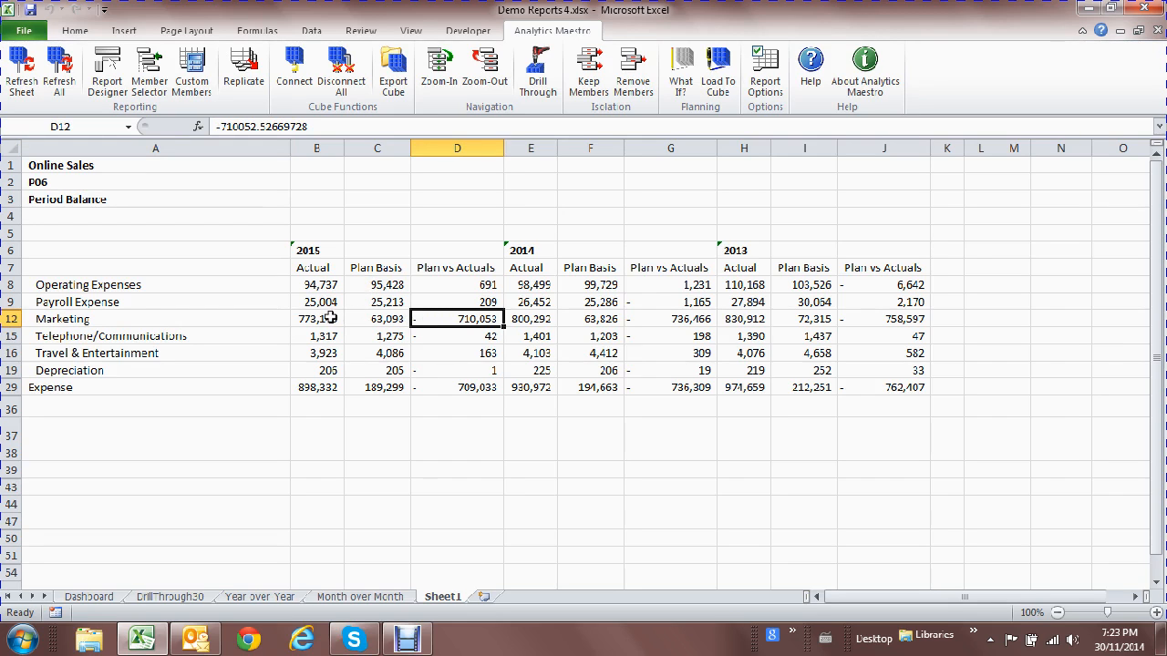
pyautogui.click(692, 319)
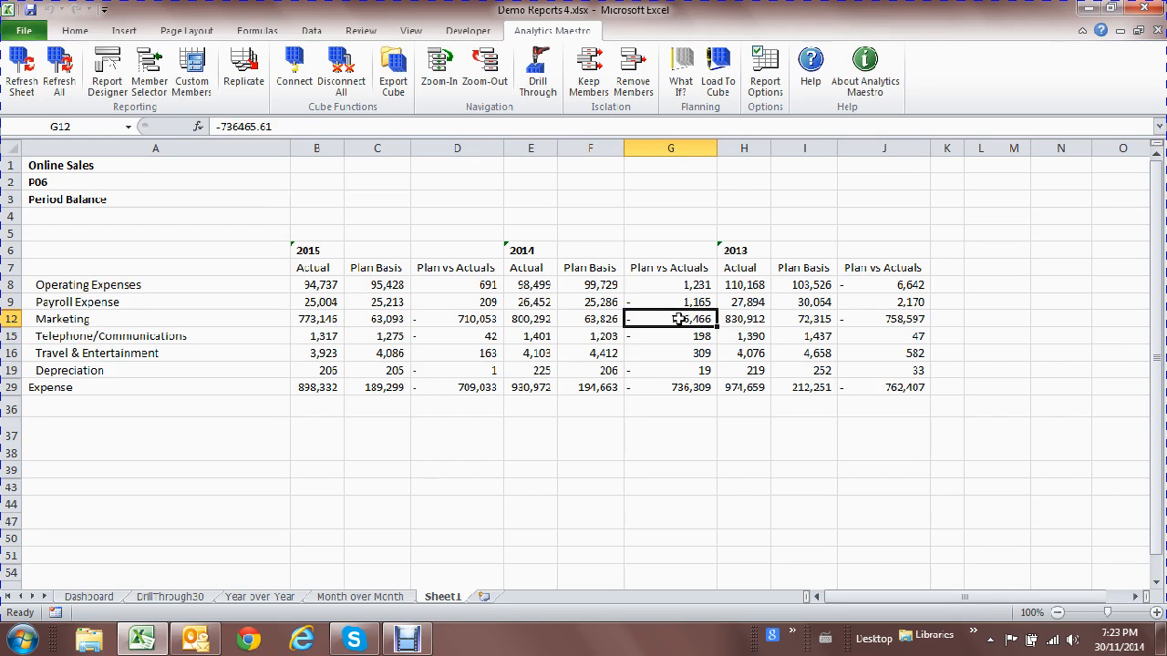
pyautogui.click(879, 317)
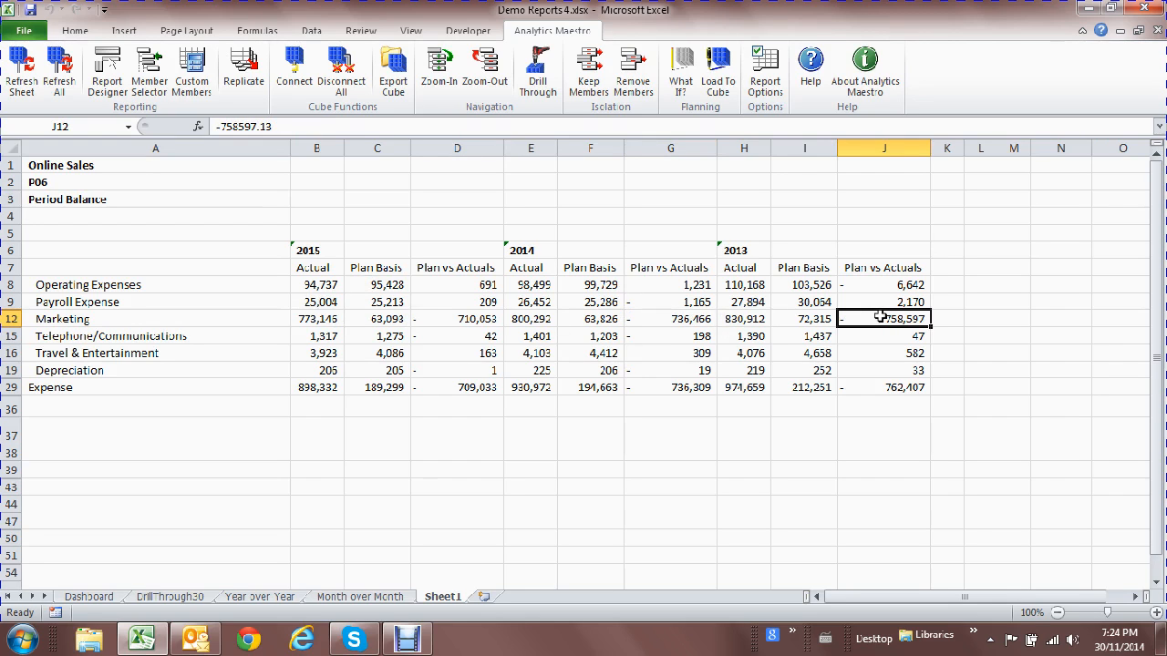
pyautogui.moveTo(318, 319); pyautogui.dragTo(872, 315)
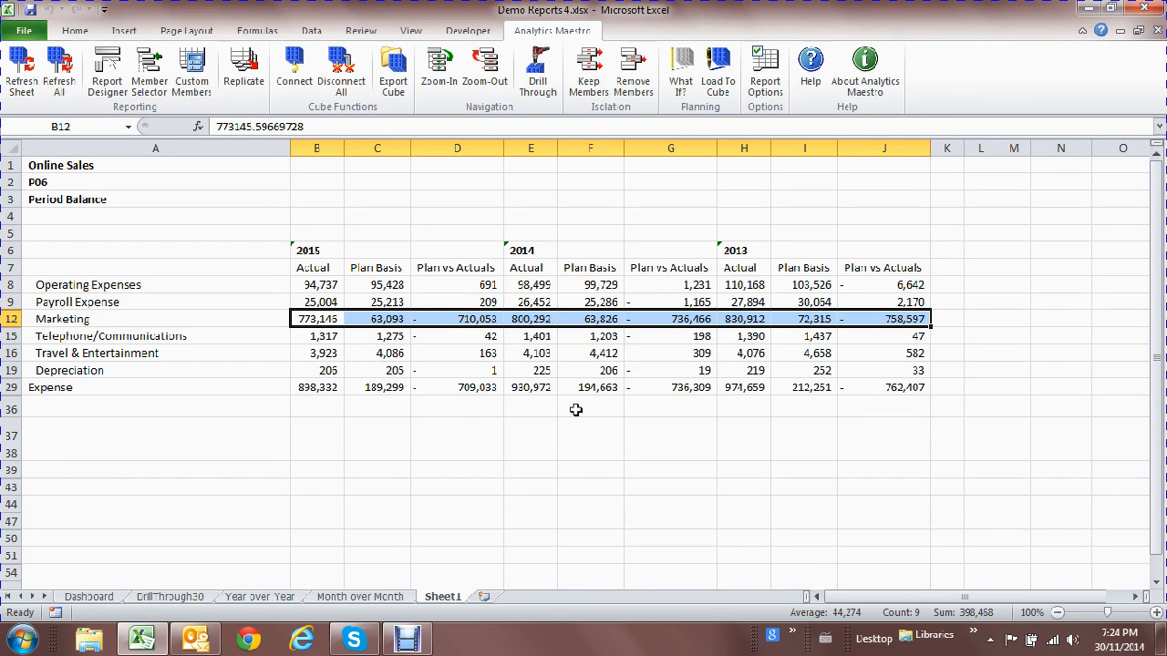
# Zoom into Marketing and keep only the S-6200 Marketing row.
pyautogui.click(105, 319)
pyautogui.doubleClick(106, 318)
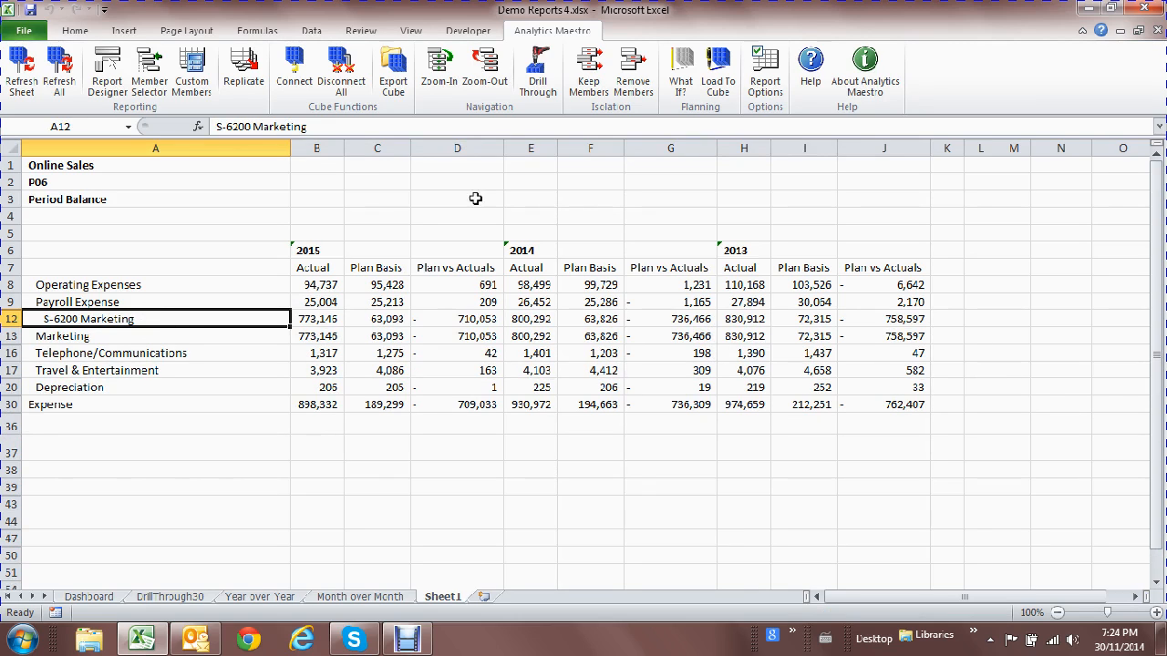
pyautogui.click(590, 85)
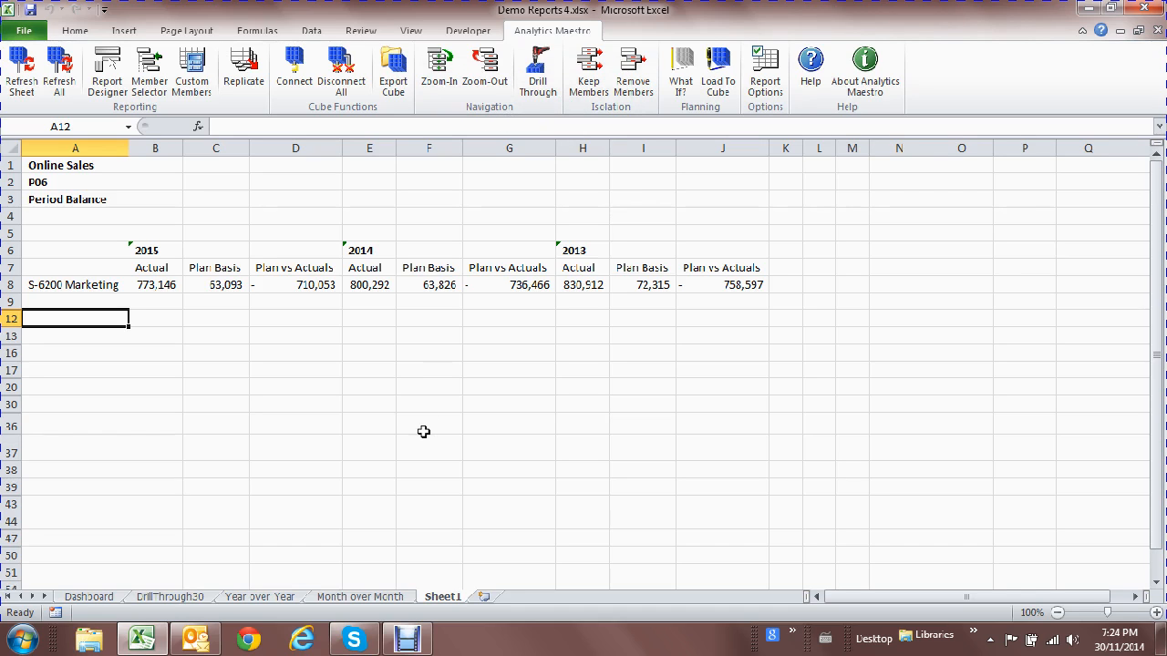
pyautogui.click(101, 283)
pyautogui.moveTo(103, 277); pyautogui.dragTo(105, 210)
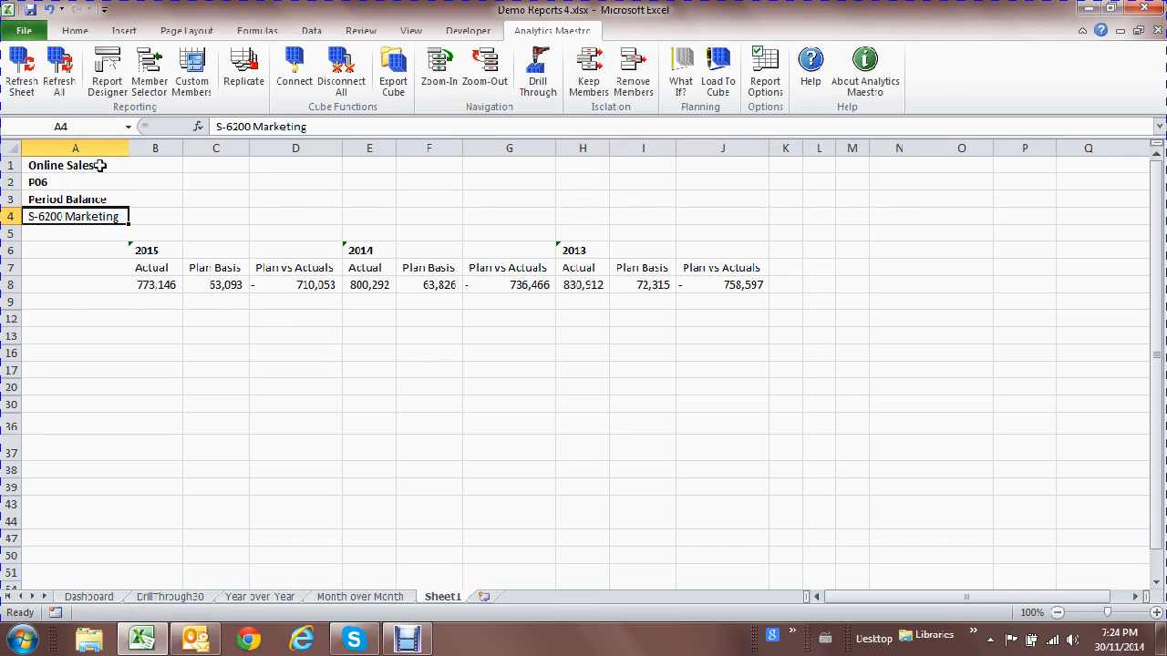
pyautogui.click(101, 165)
pyautogui.moveTo(100, 169); pyautogui.dragTo(97, 289)
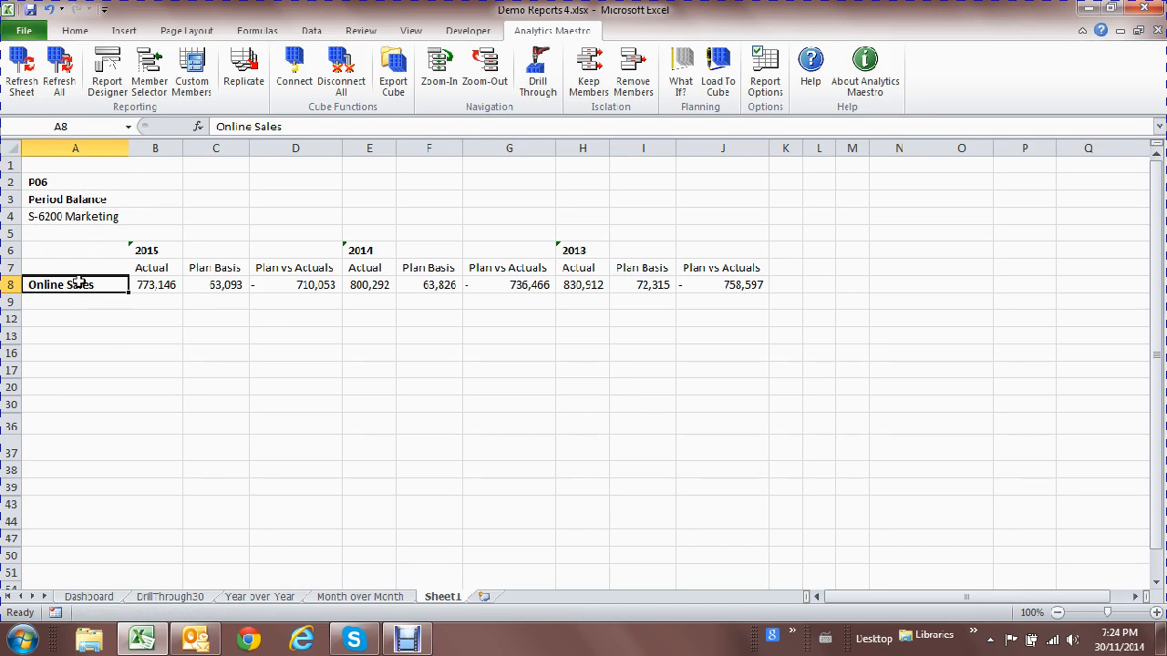
pyautogui.click(497, 80)
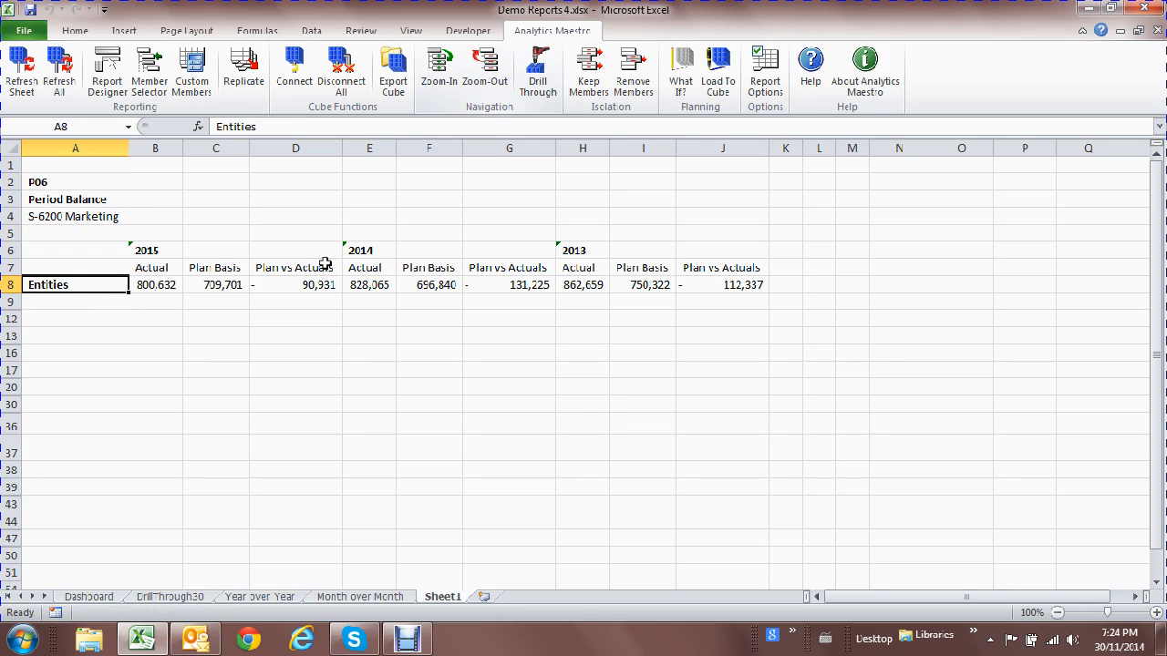
pyautogui.doubleClick(59, 284)
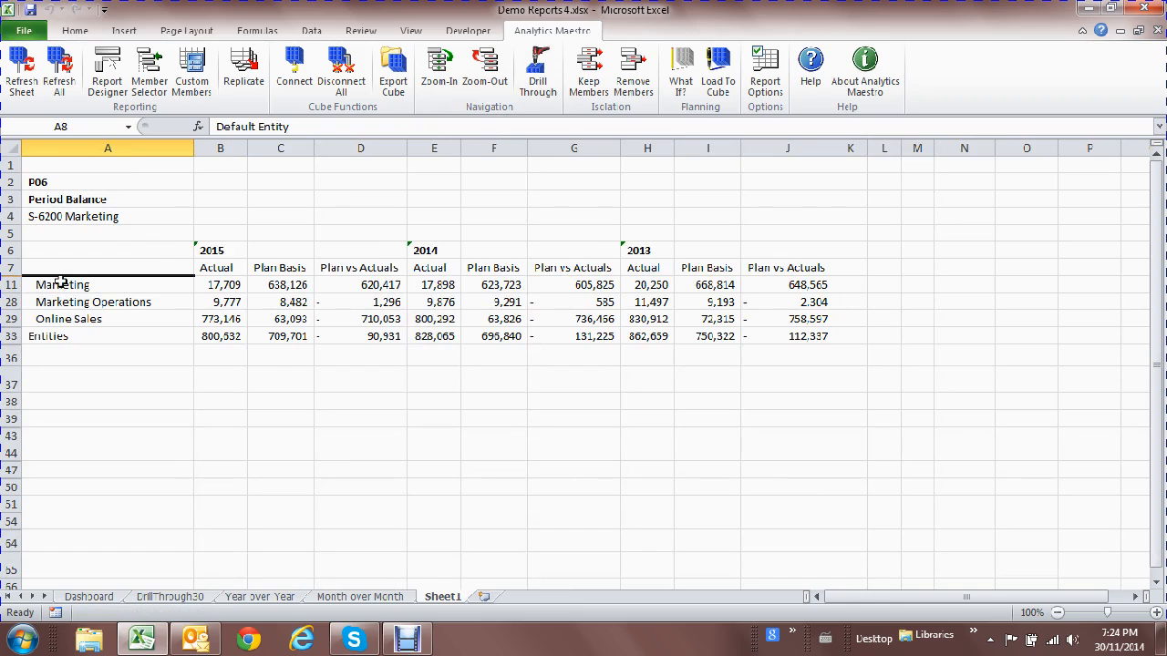
pyautogui.click(216, 444)
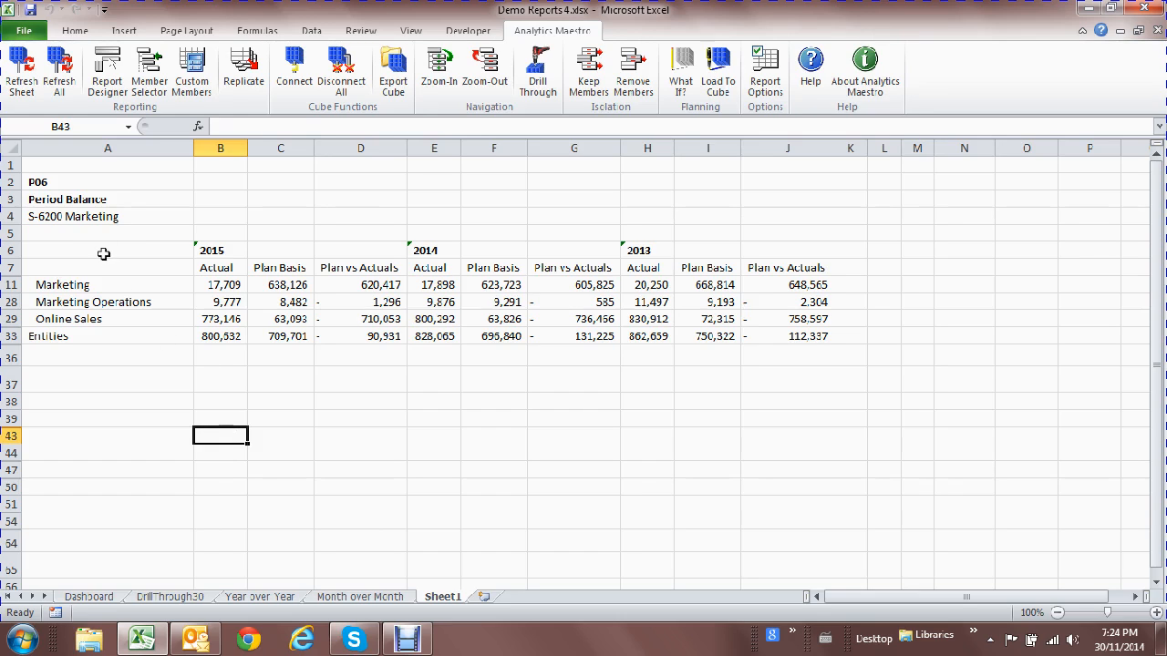
pyautogui.click(102, 216)
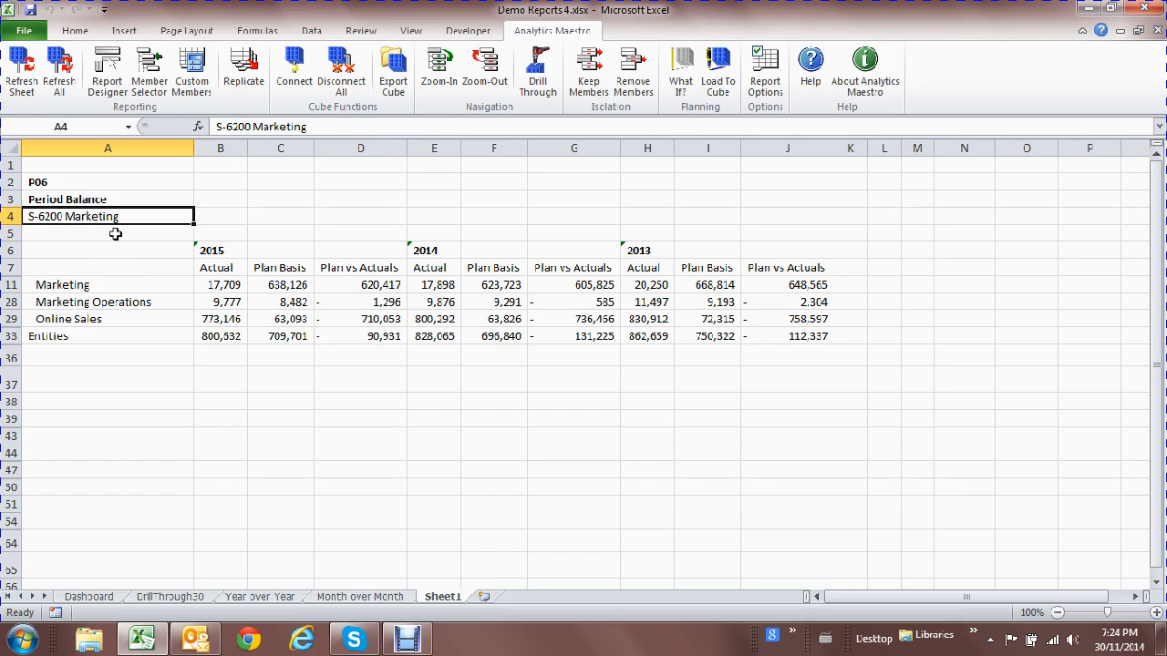
pyautogui.moveTo(119, 284); pyautogui.dragTo(121, 318)
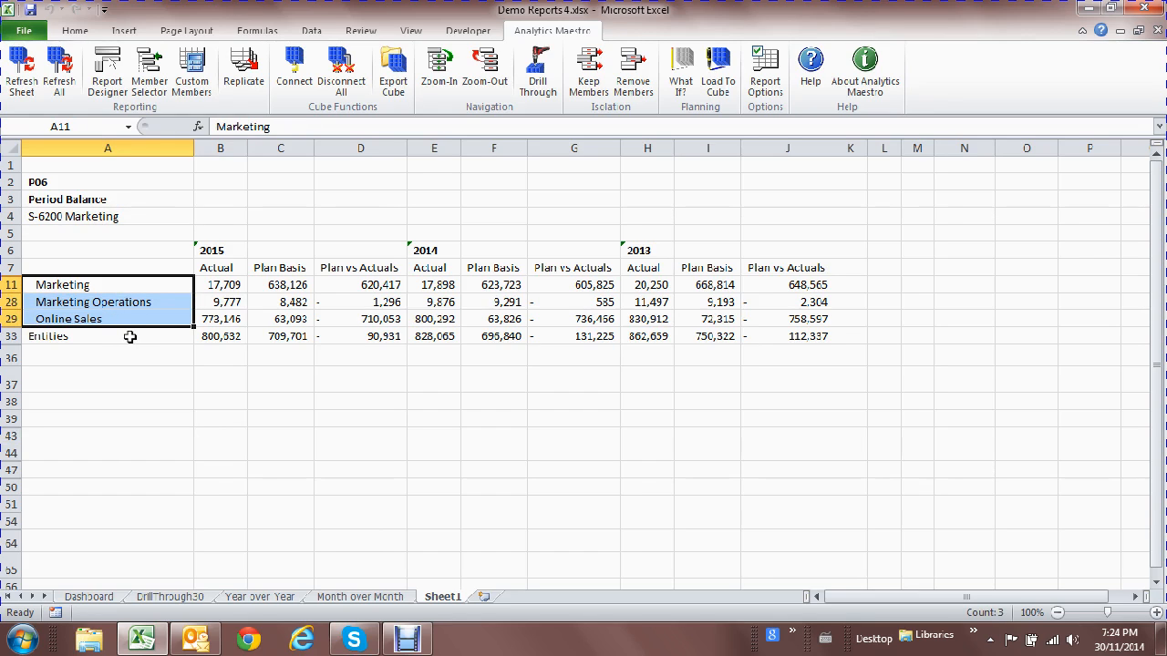
pyautogui.click(354, 372)
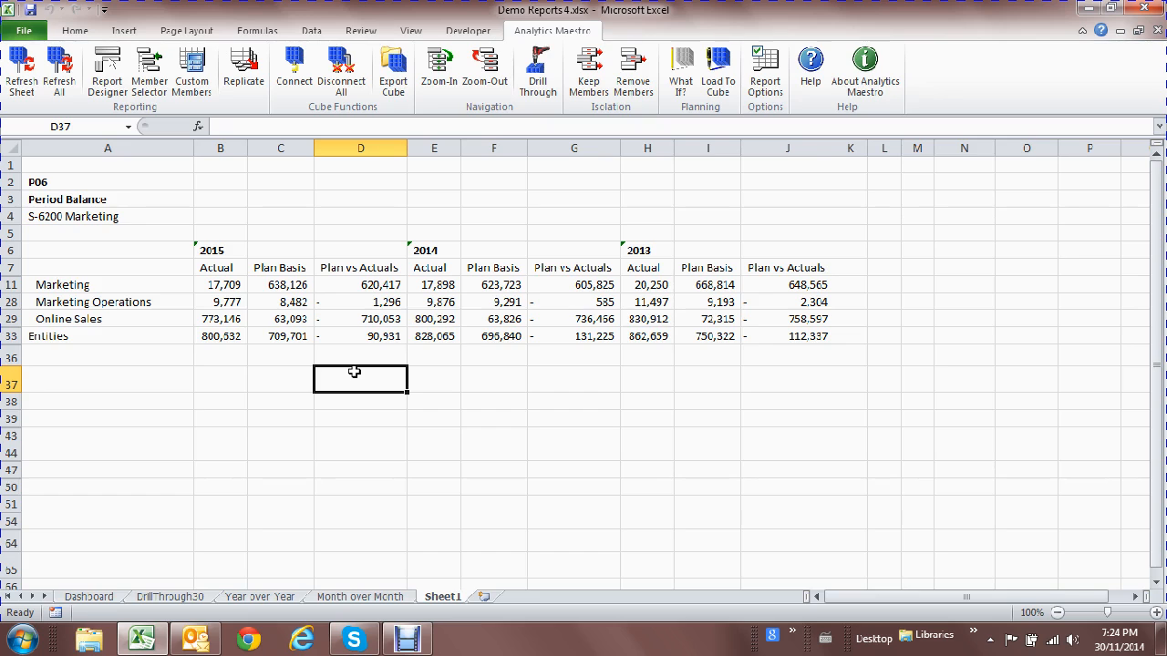
# Apply 3 Arrows (Colored) icon-set conditional formatting to column D.
pyautogui.click(361, 148)
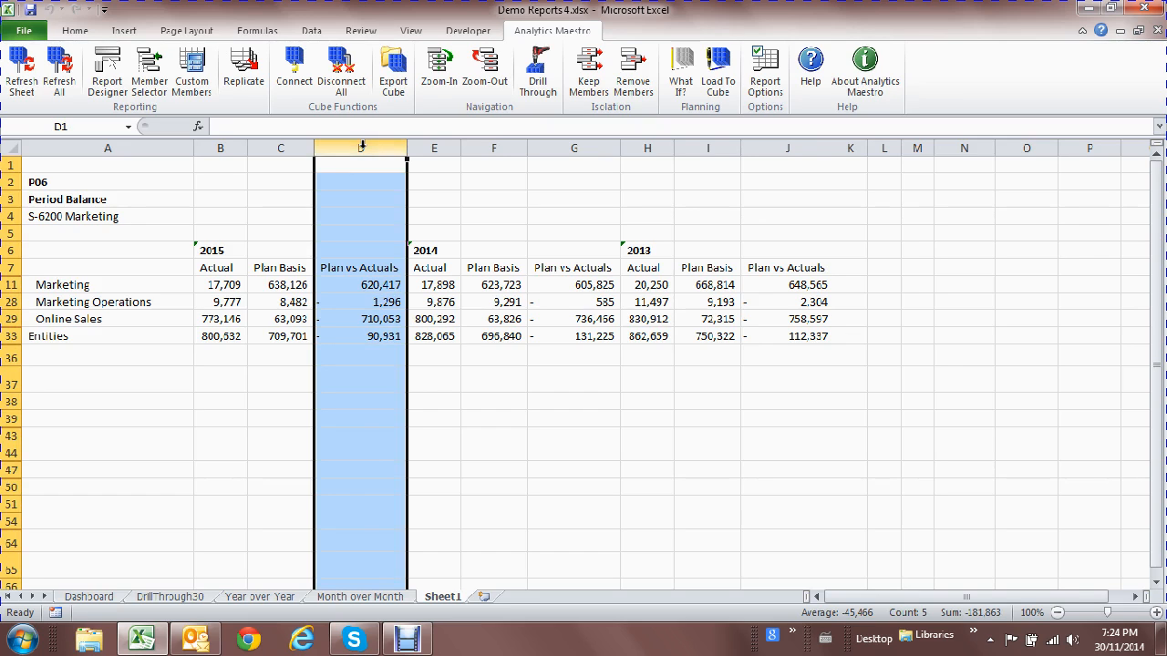
pyautogui.click(74, 33)
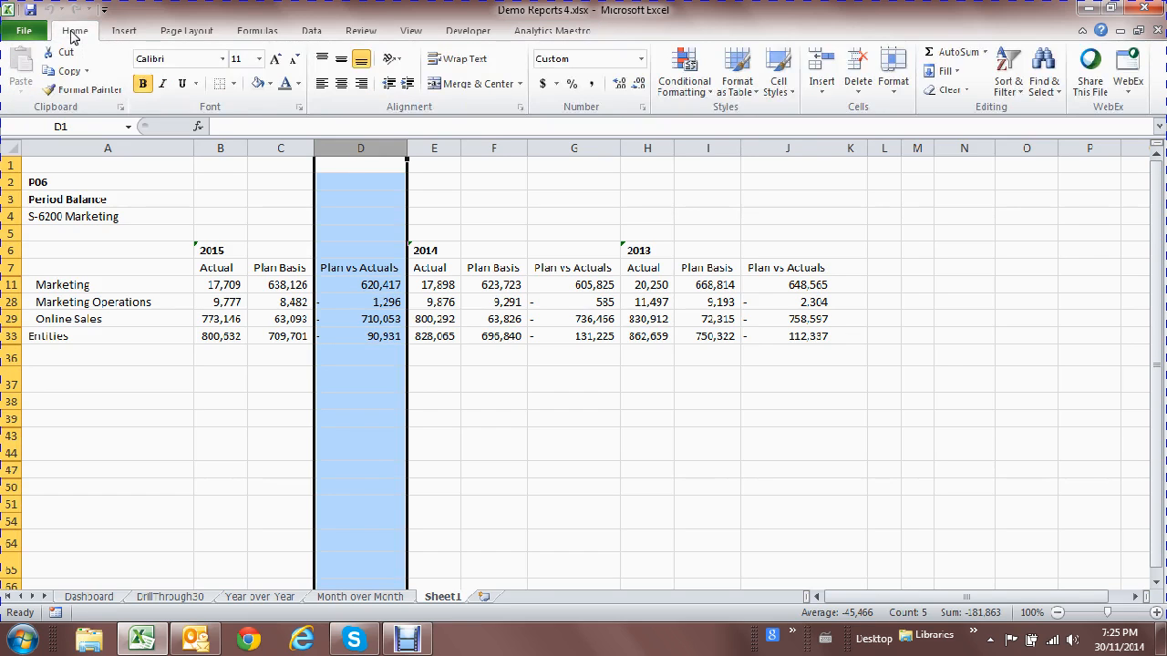
pyautogui.click(708, 96)
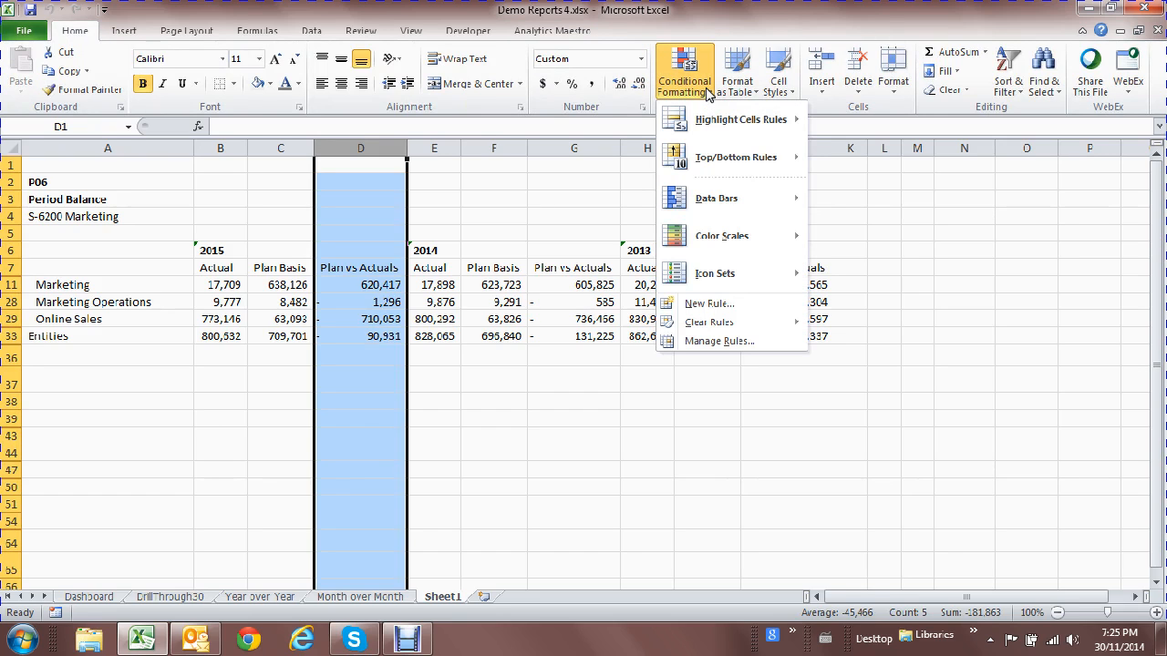
pyautogui.moveTo(753, 270)
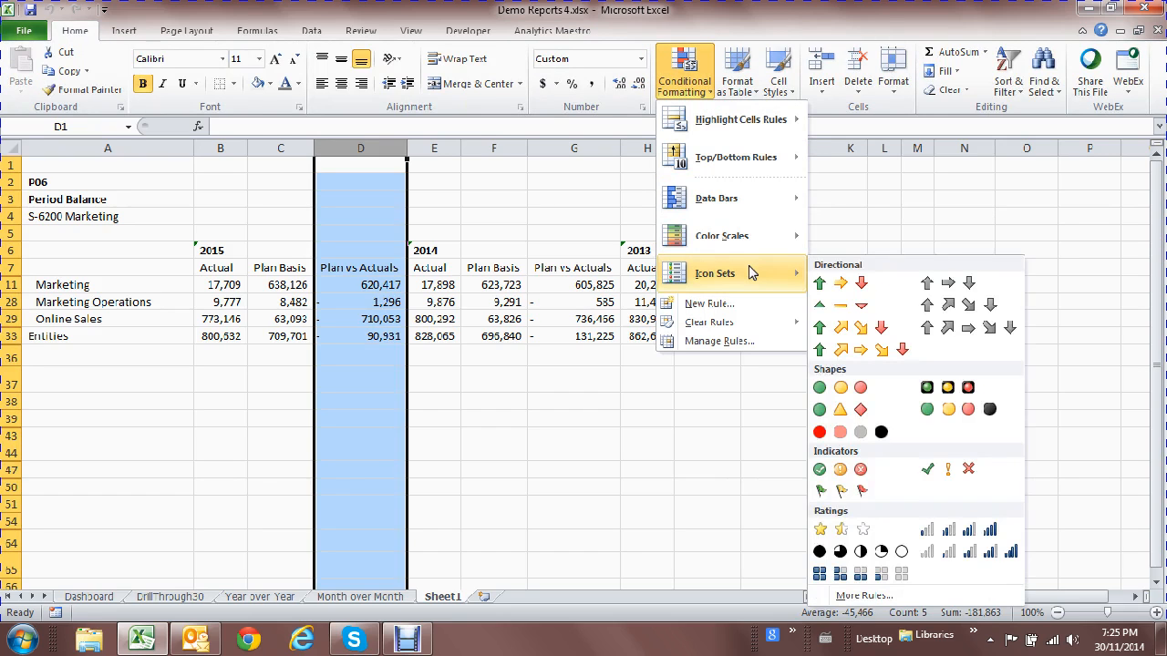
pyautogui.click(845, 288)
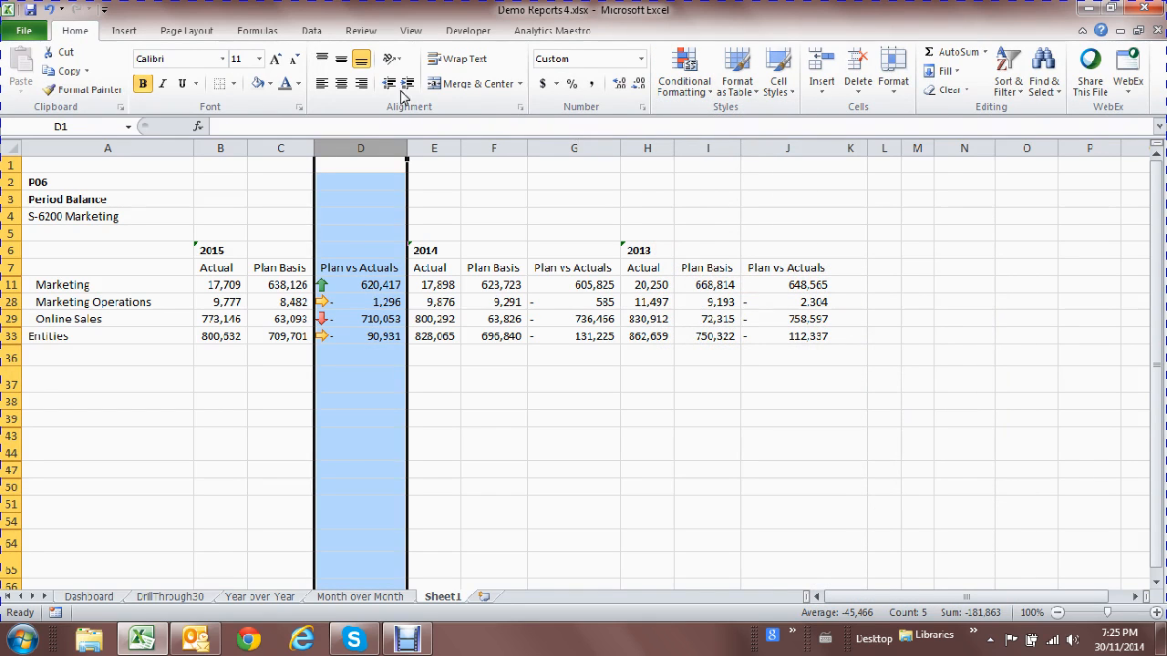
# Copy column D's arrow formatting onto columns G and J with Format Painter.
pyautogui.click(109, 91)
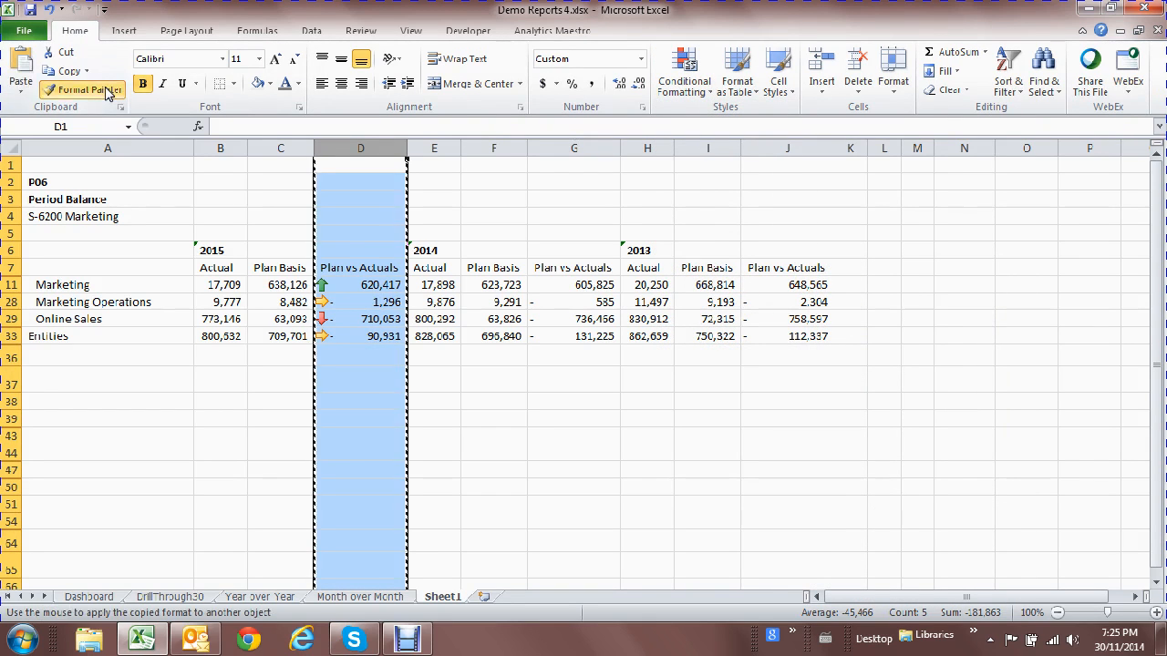
pyautogui.click(579, 150)
pyautogui.click(786, 150)
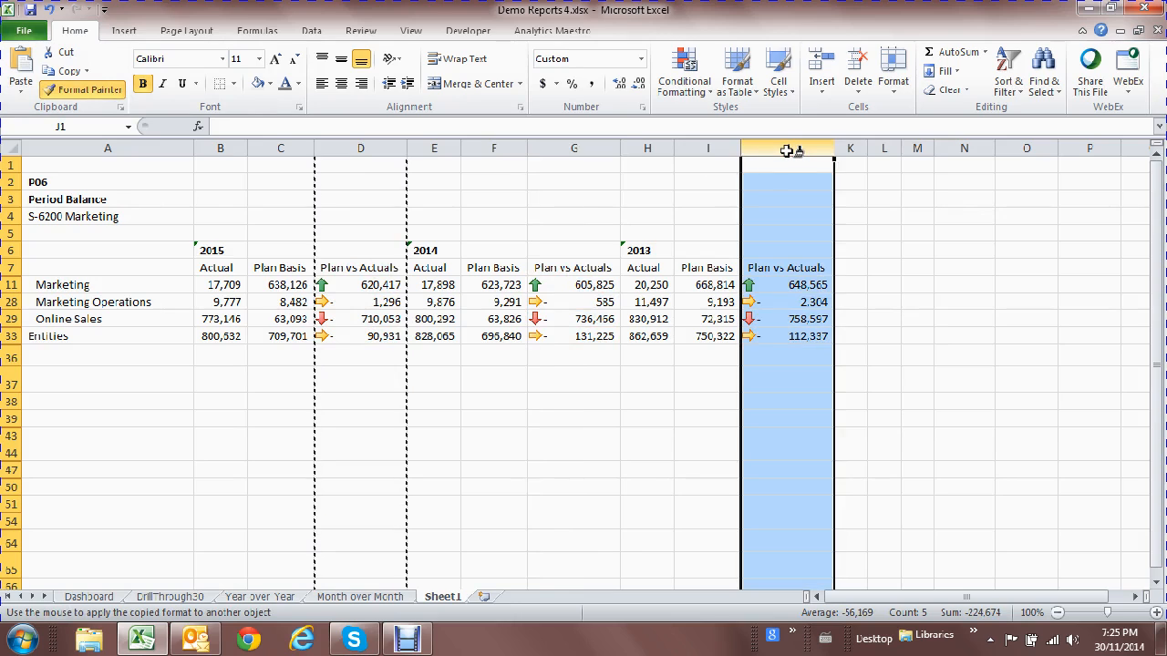
pyautogui.press('Escape')
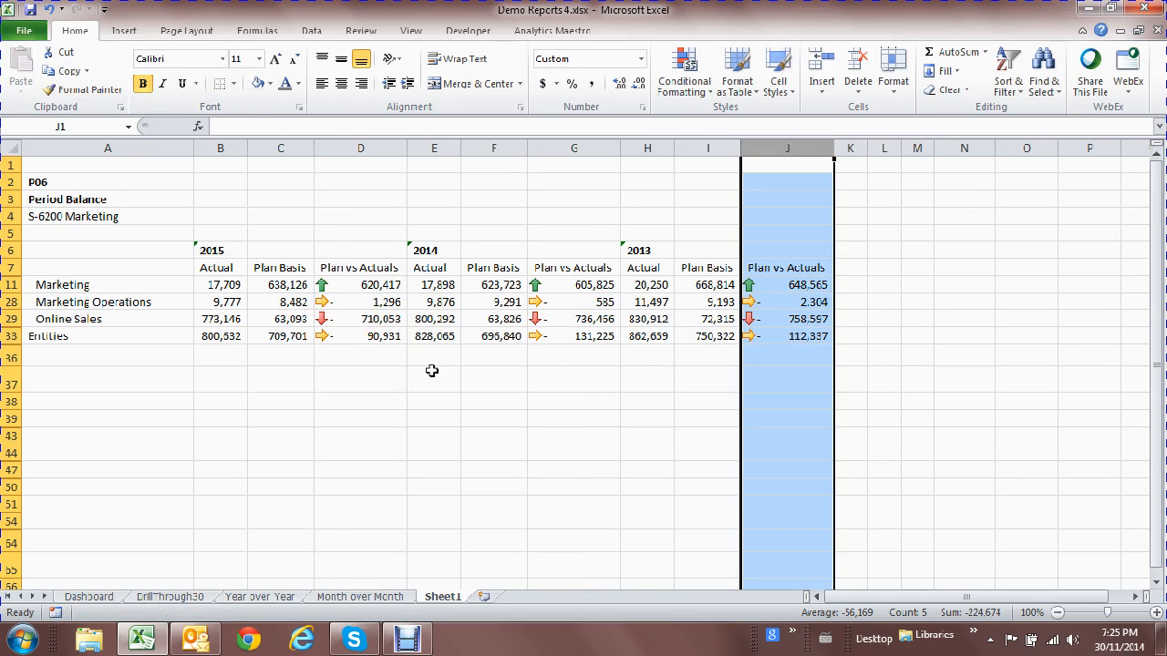
pyautogui.click(391, 369)
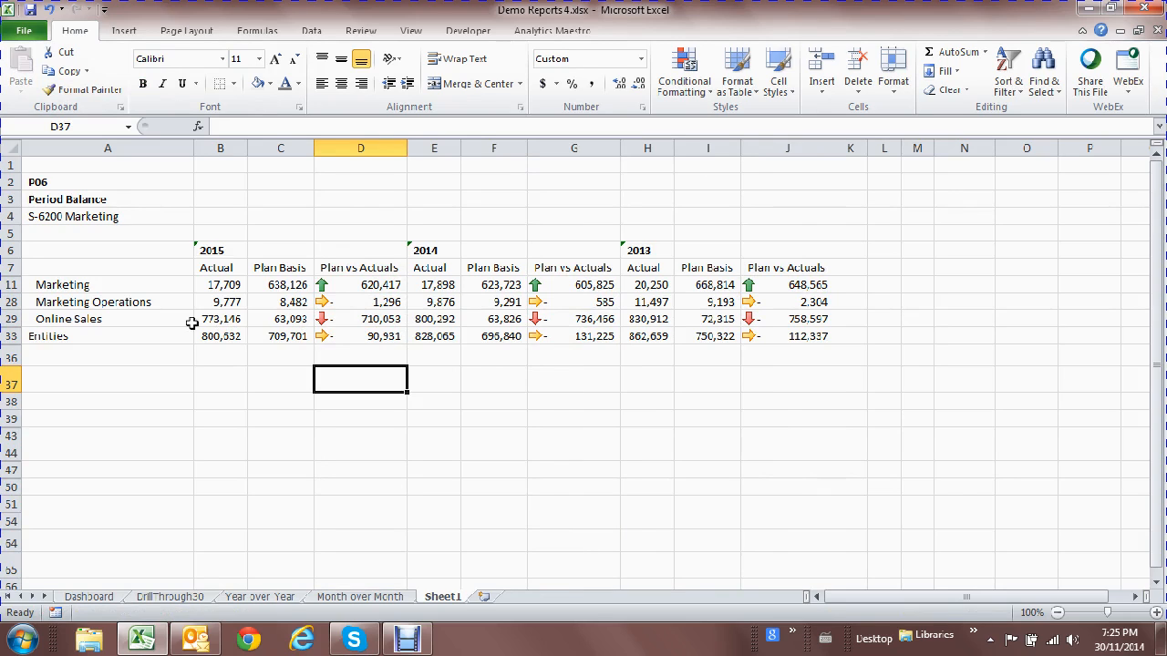
# Check the Online Sales and Marketing variance arrows for 2015, 2014 and 2013.
pyautogui.click(386, 319)
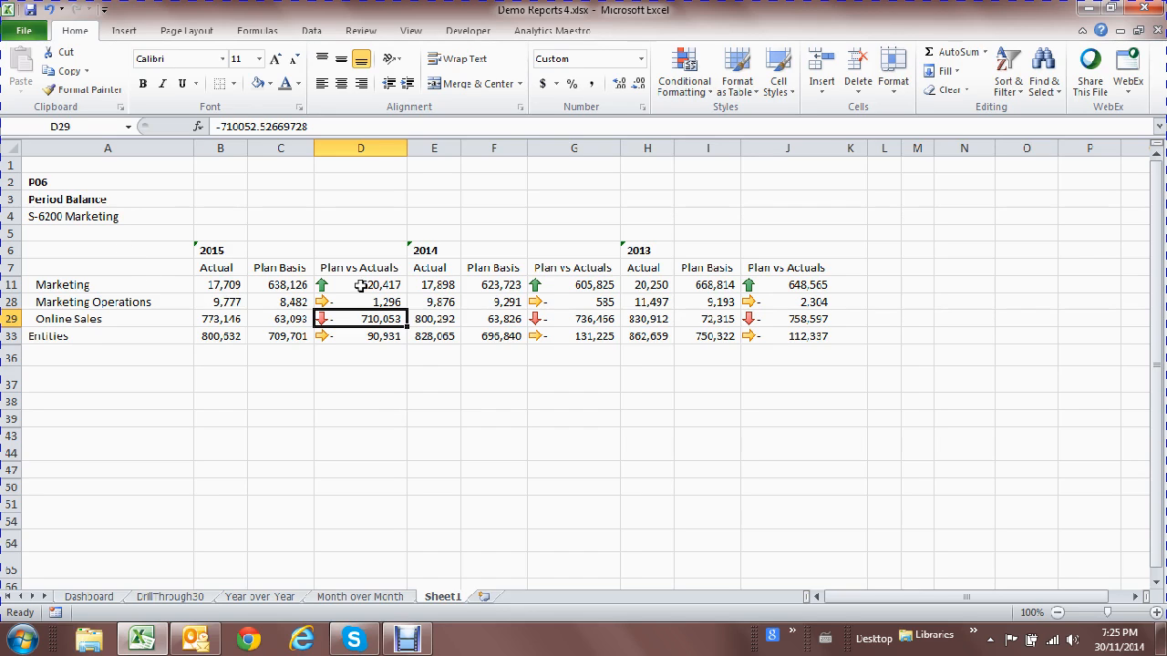
pyautogui.click(365, 285)
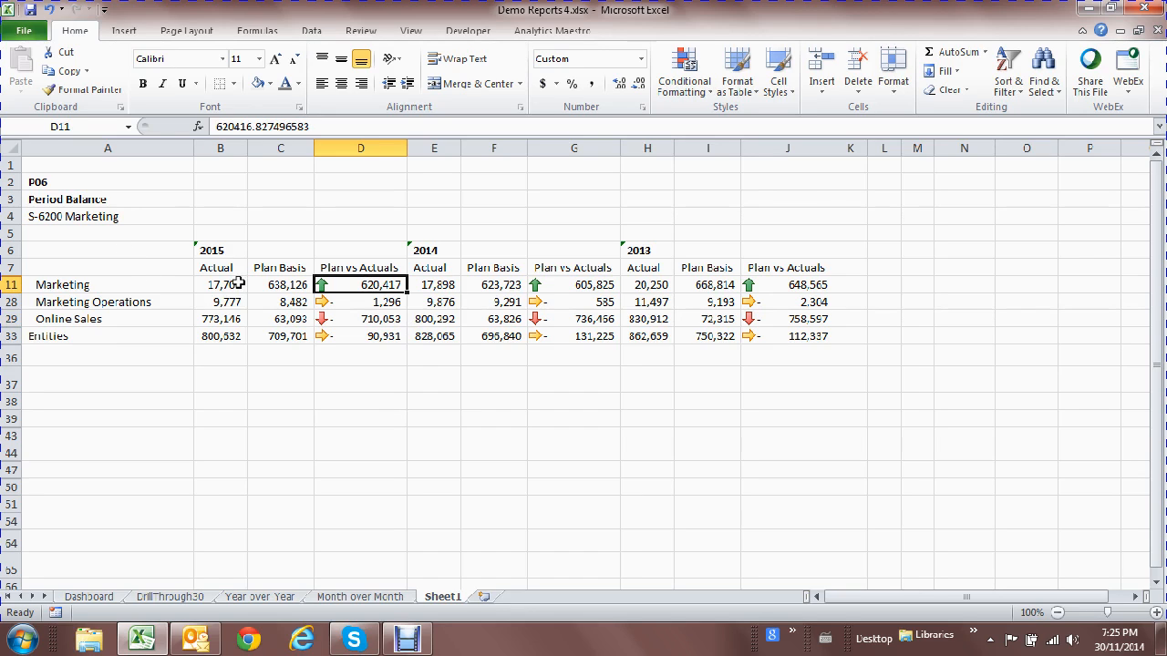
pyautogui.click(120, 284)
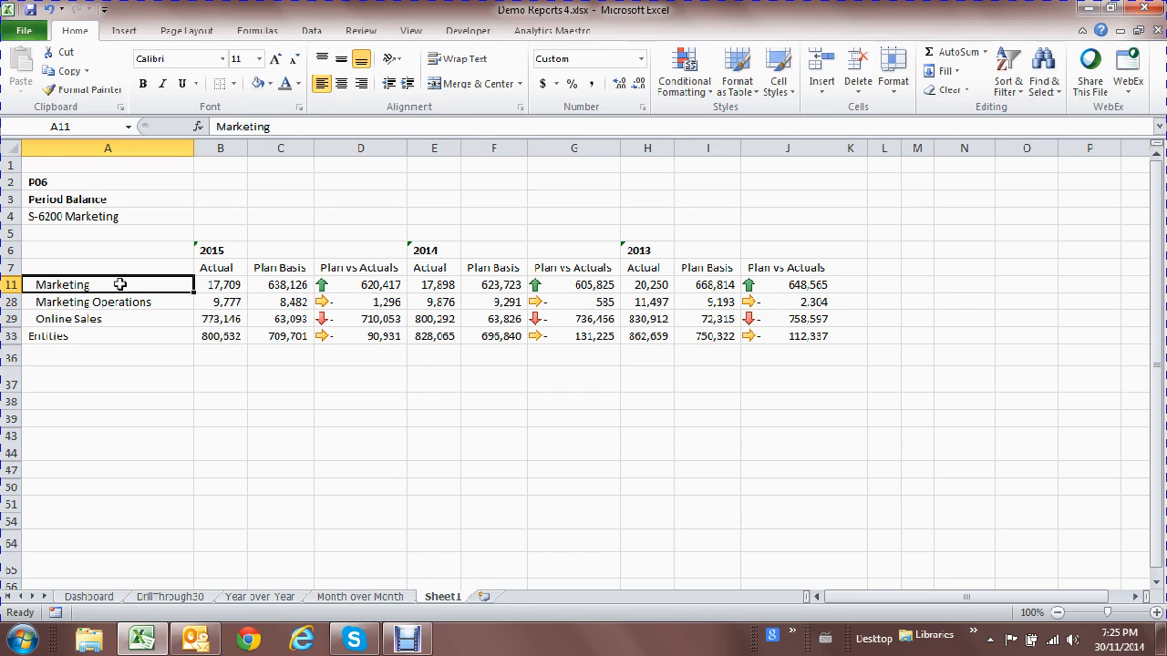
pyautogui.click(576, 286)
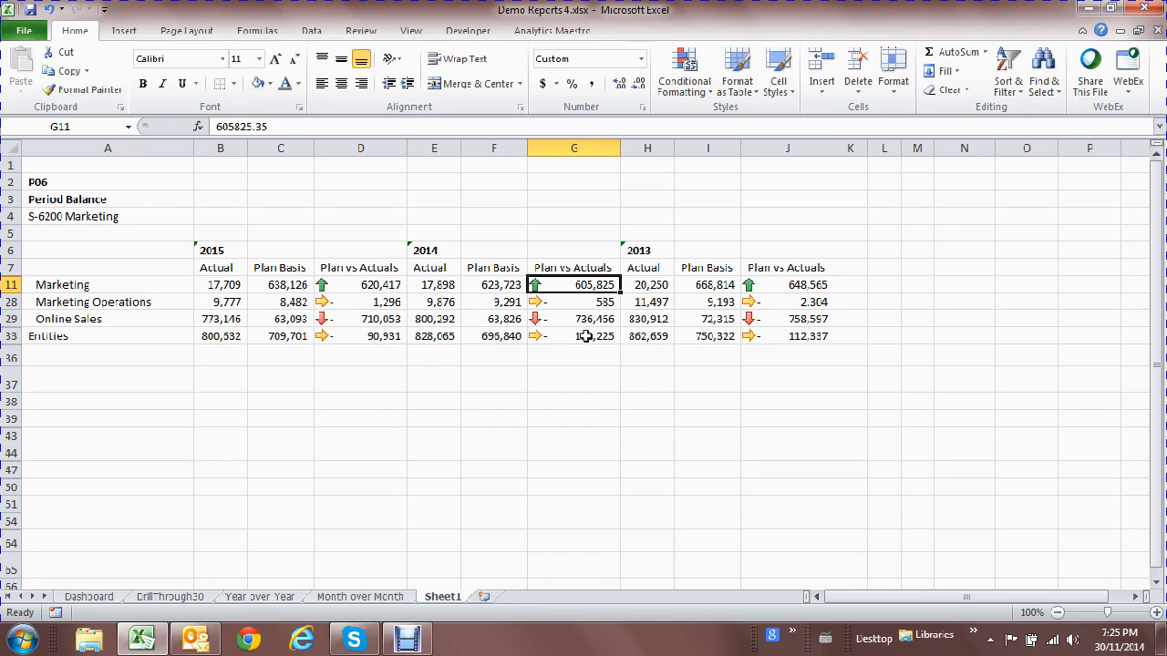
pyautogui.click(581, 319)
pyautogui.click(811, 283)
pyautogui.click(809, 319)
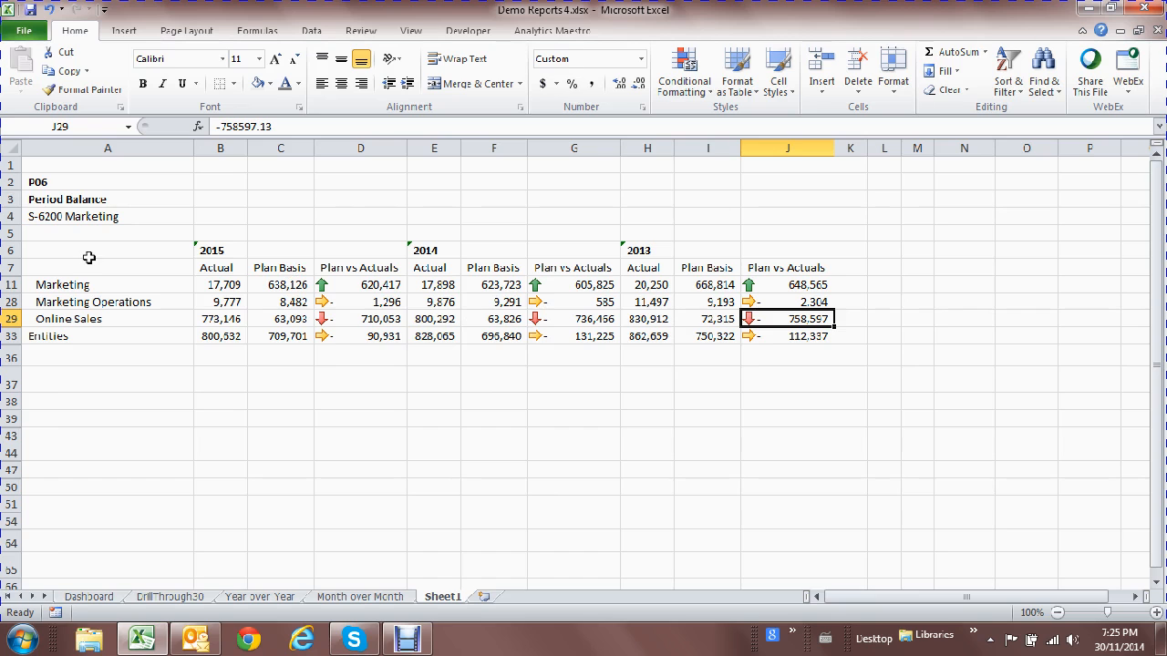
# Delete the empty row 1 so P06 moves to the top.
pyautogui.click(14, 164)
pyautogui.rightClick(14, 164)
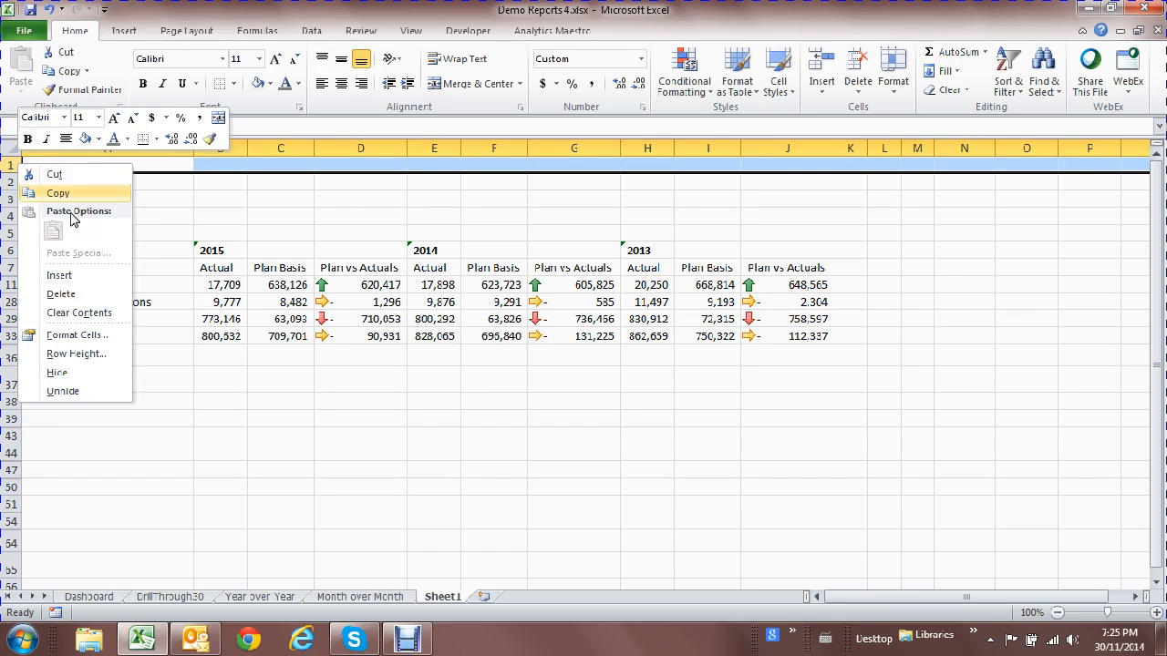
pyautogui.click(60, 294)
pyautogui.click(190, 319)
# Toggle bold off and back on for the header block A1:J6.
pyautogui.moveTo(134, 170); pyautogui.dragTo(823, 249)
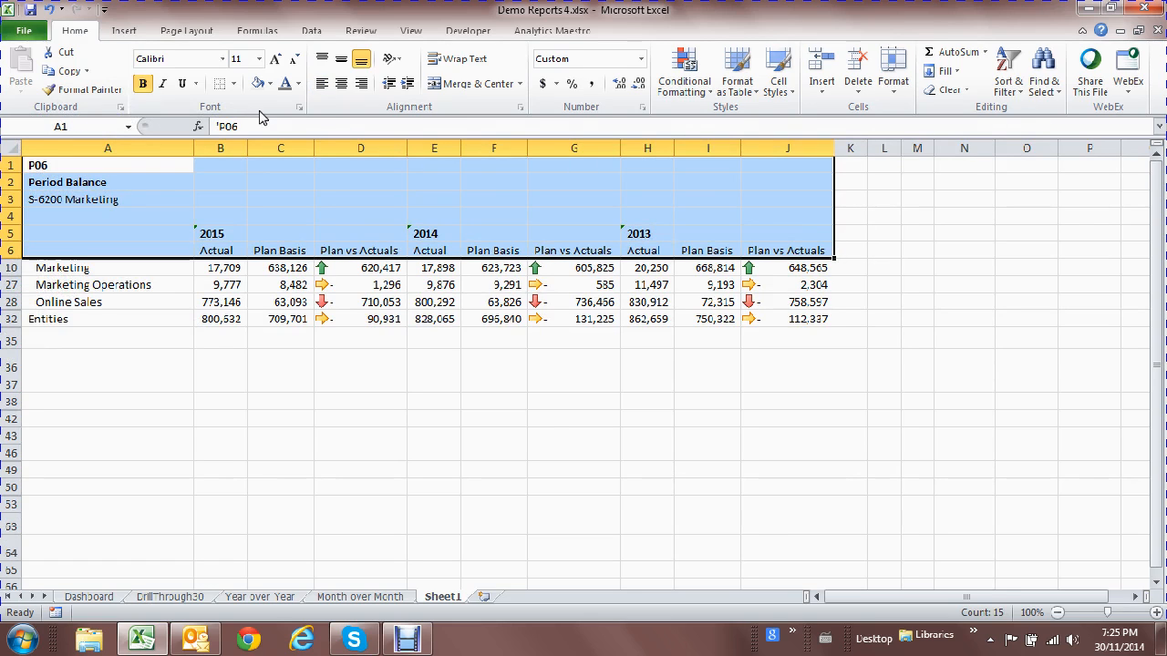
pyautogui.click(143, 83)
pyautogui.click(398, 321)
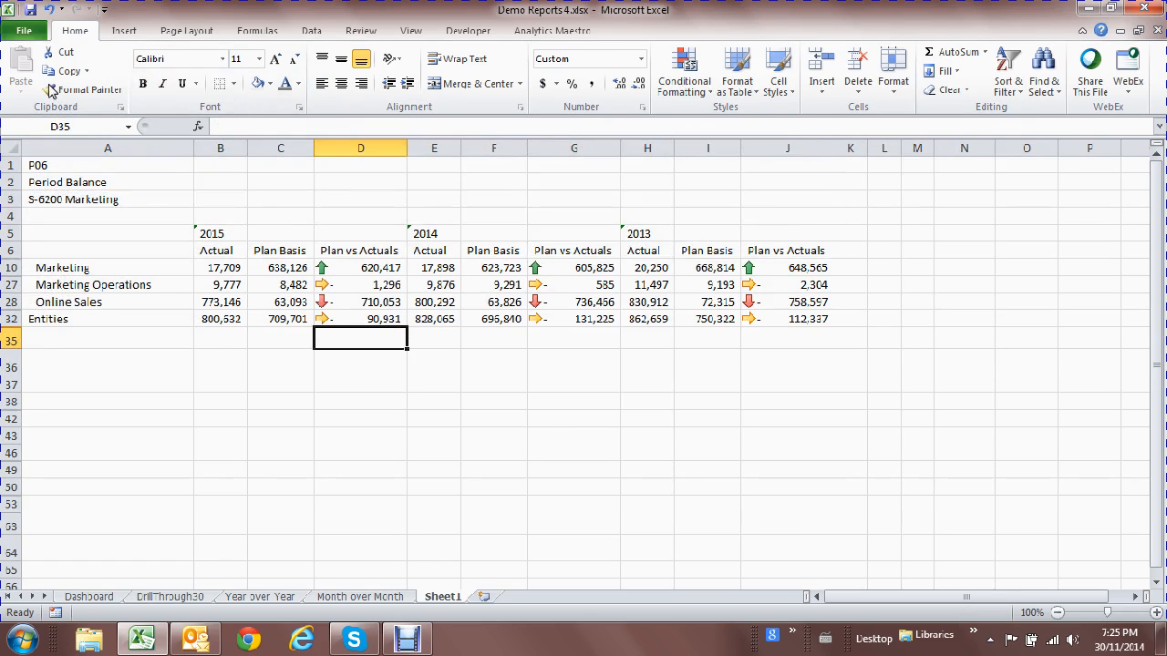
pyautogui.moveTo(92, 165); pyautogui.dragTo(773, 256)
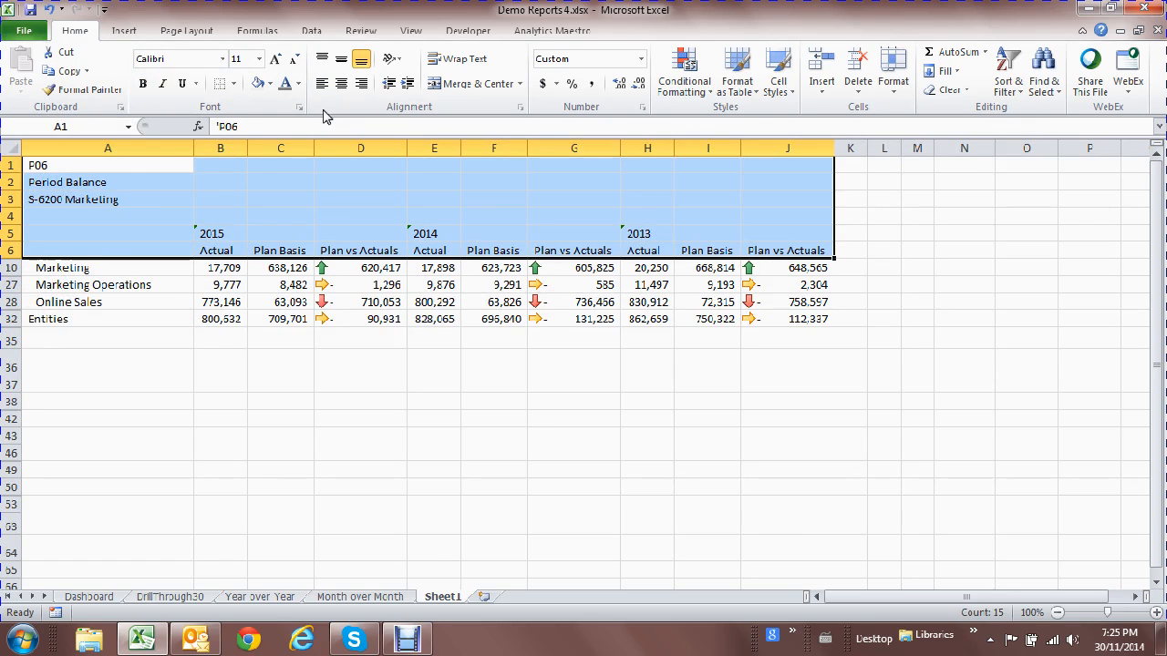
pyautogui.click(143, 83)
pyautogui.click(493, 453)
pyautogui.click(552, 30)
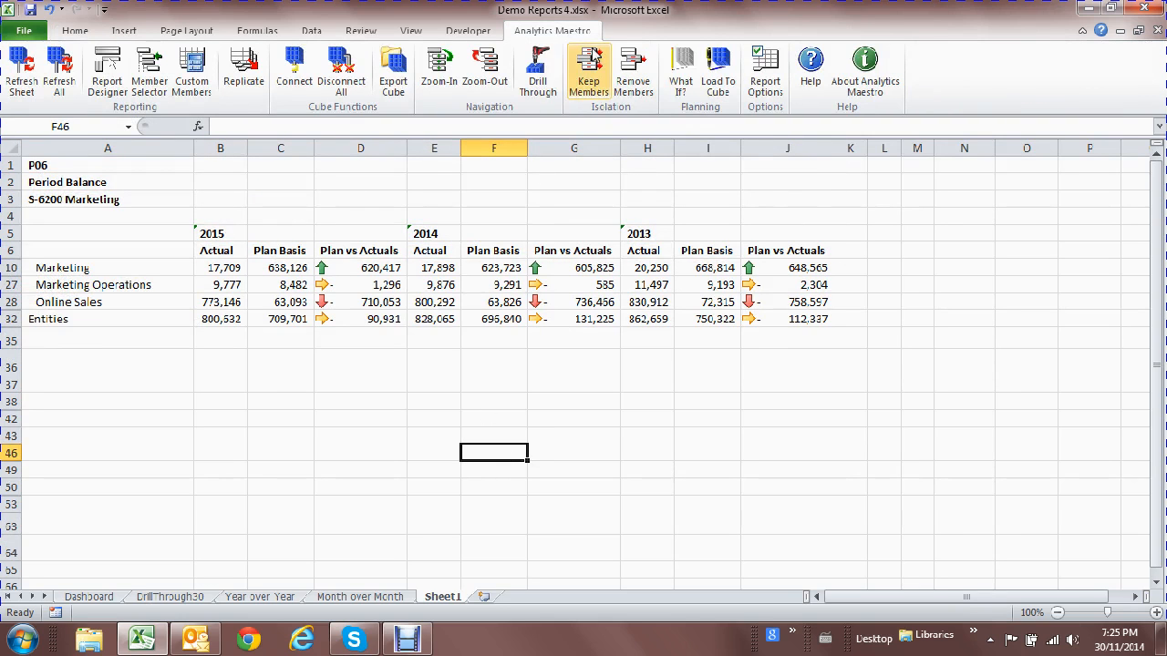
# Apply BIM Formatting Sheet 3 to the Sheet1 report with Use Format Sheet turned on.
pyautogui.click(764, 75)
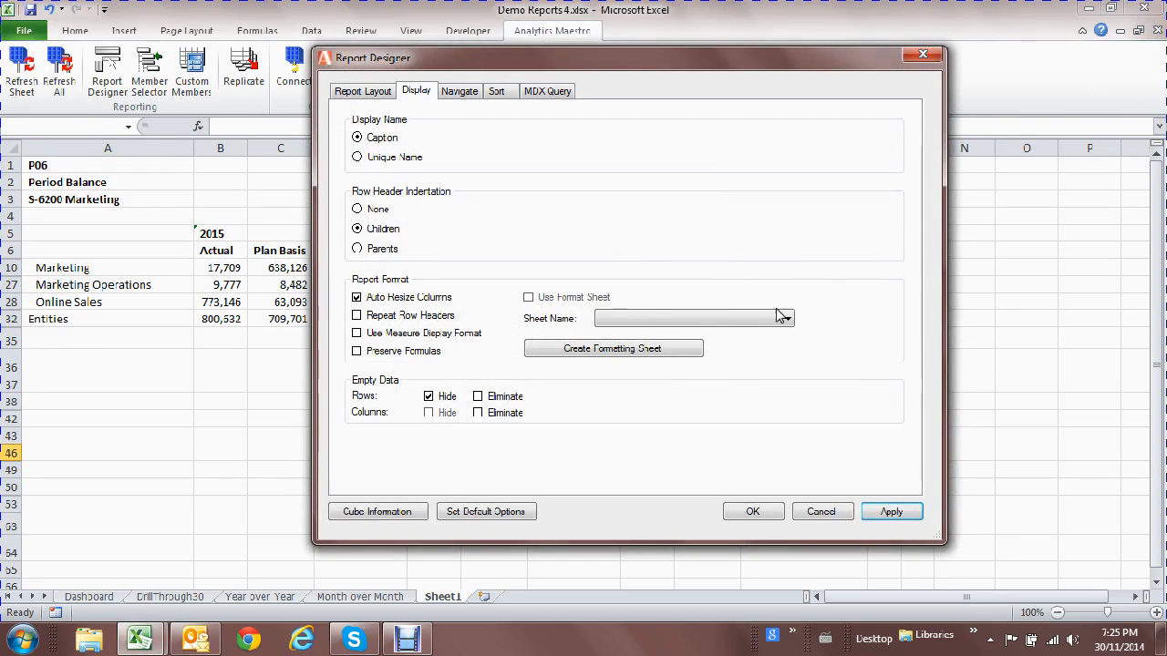
pyautogui.click(693, 318)
pyautogui.click(693, 355)
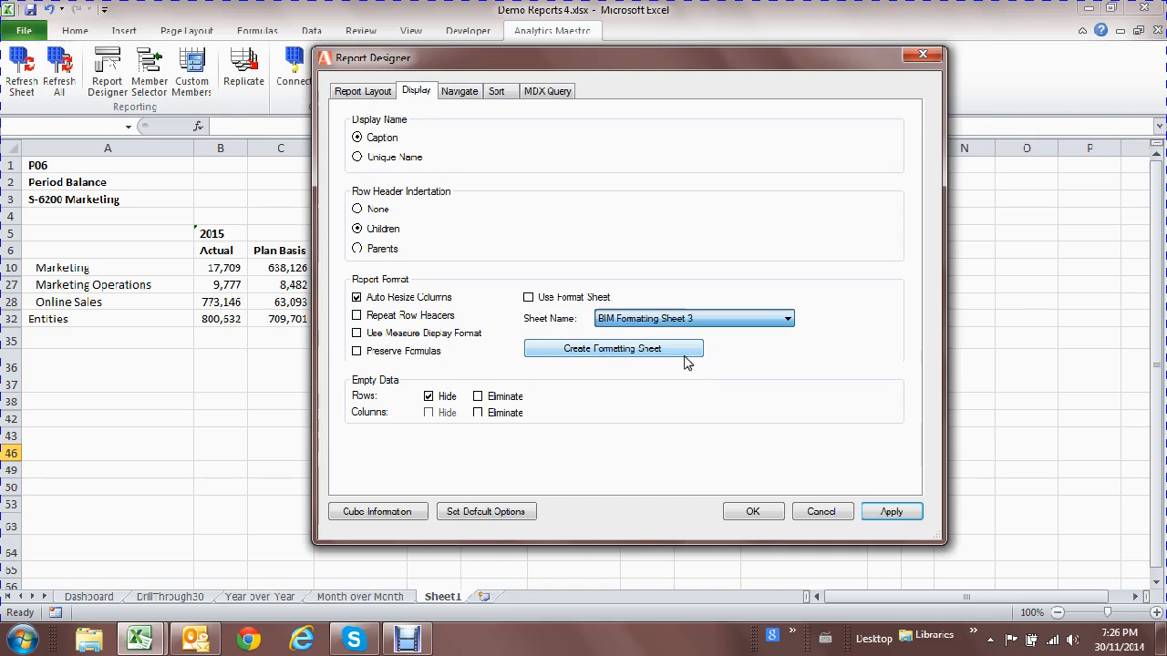
pyautogui.click(554, 299)
pyautogui.click(774, 515)
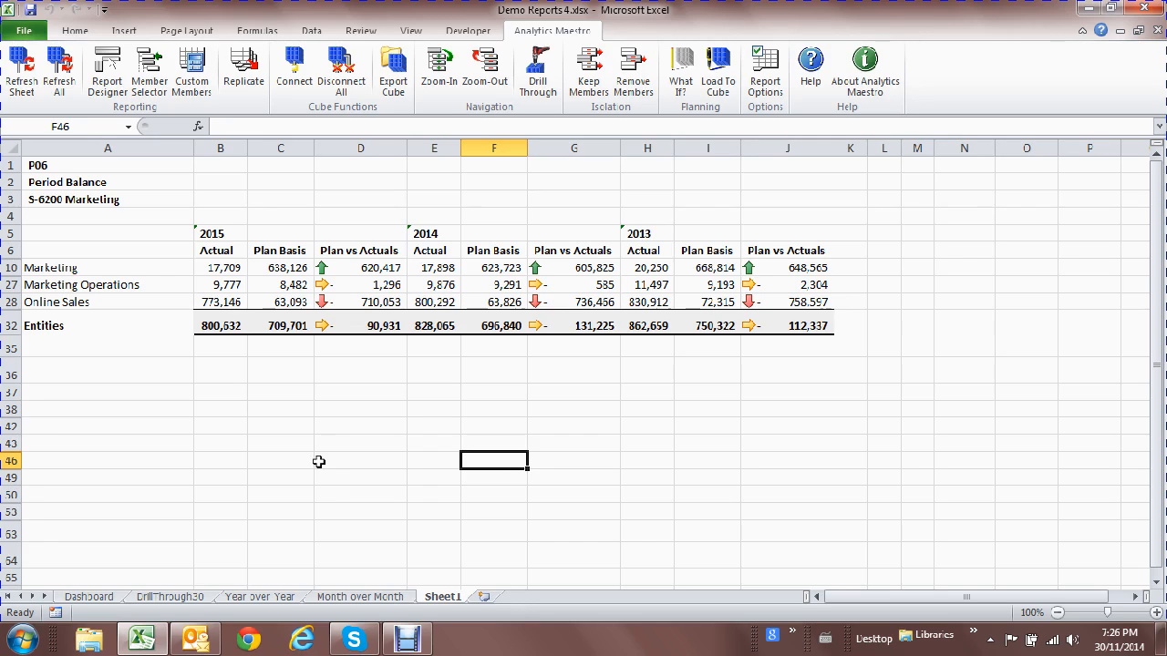
# On the Year over Year sheet, set the report period to P06 under Q2.
pyautogui.click(283, 598)
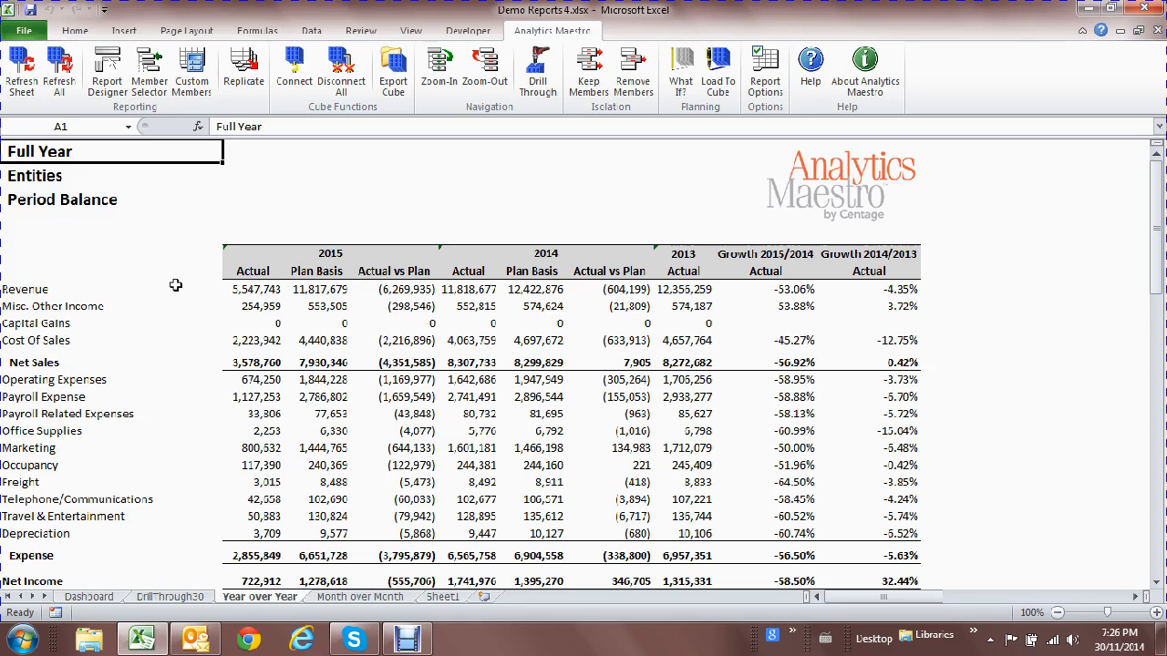
pyautogui.doubleClick(83, 150)
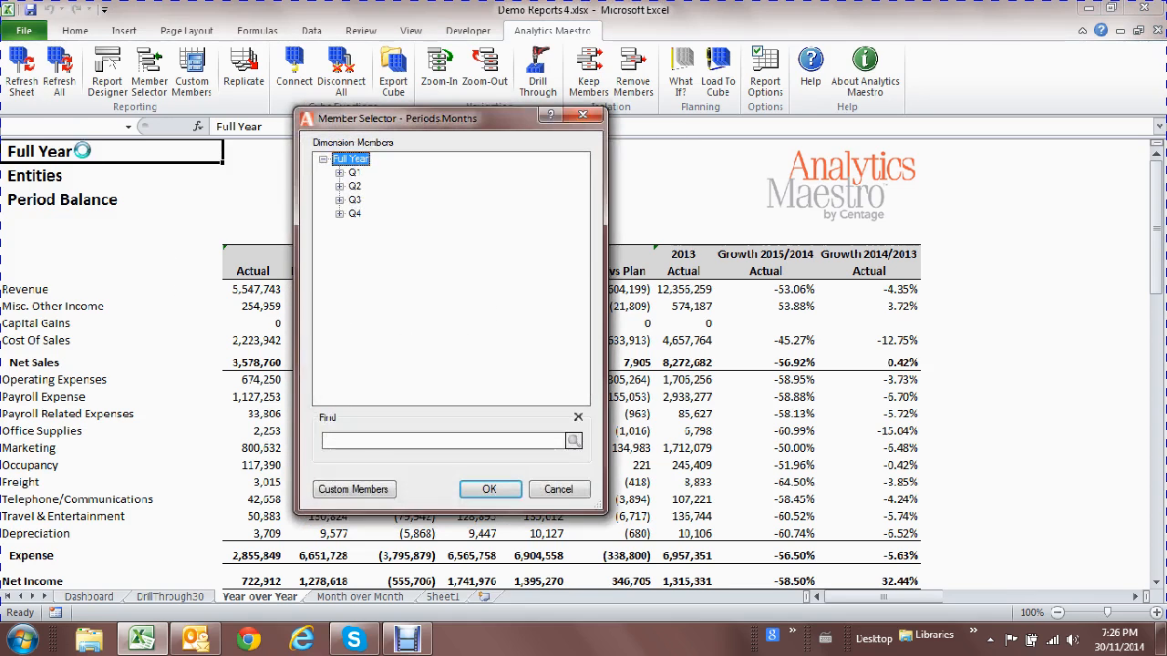
pyautogui.click(339, 187)
pyautogui.doubleClick(374, 227)
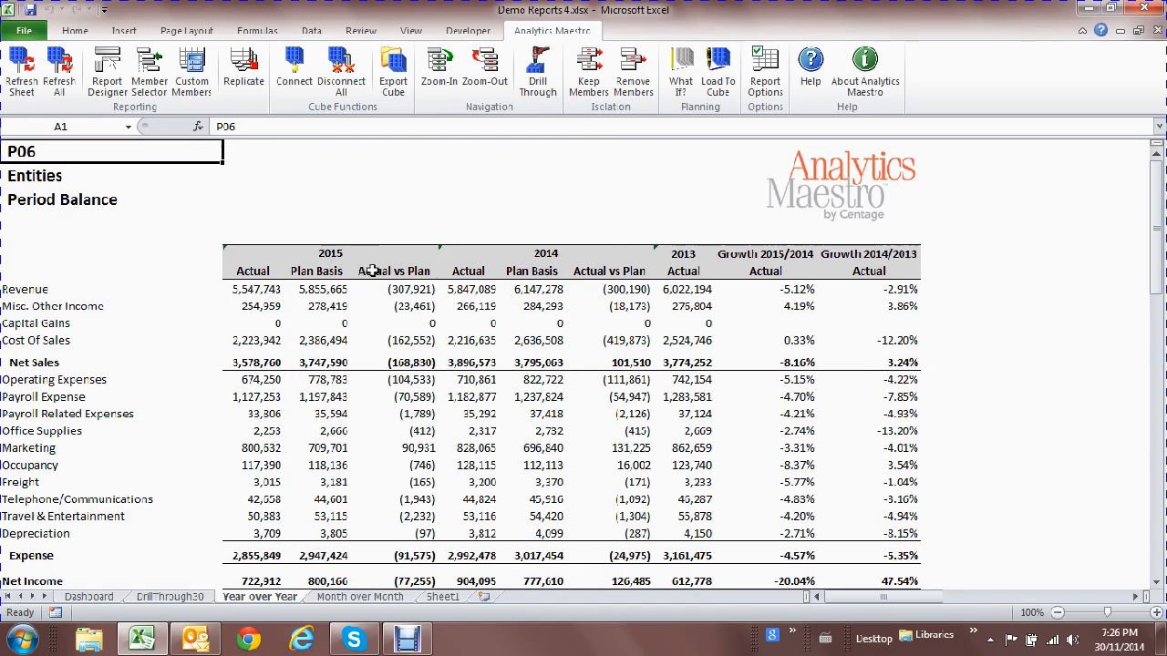
# Review the report for the Maintenance entity, then set the entity back to Entities.
pyautogui.doubleClick(67, 174)
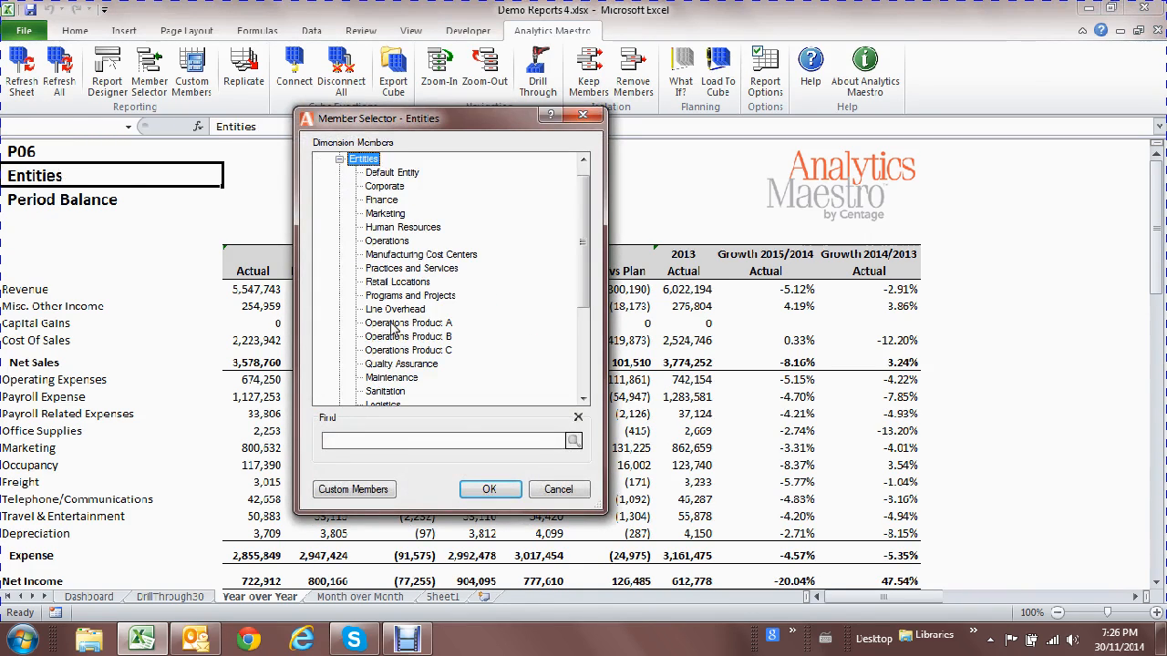
pyautogui.doubleClick(392, 377)
pyautogui.scroll(-2, 597, 376)
pyautogui.scroll(-1, 597, 377)
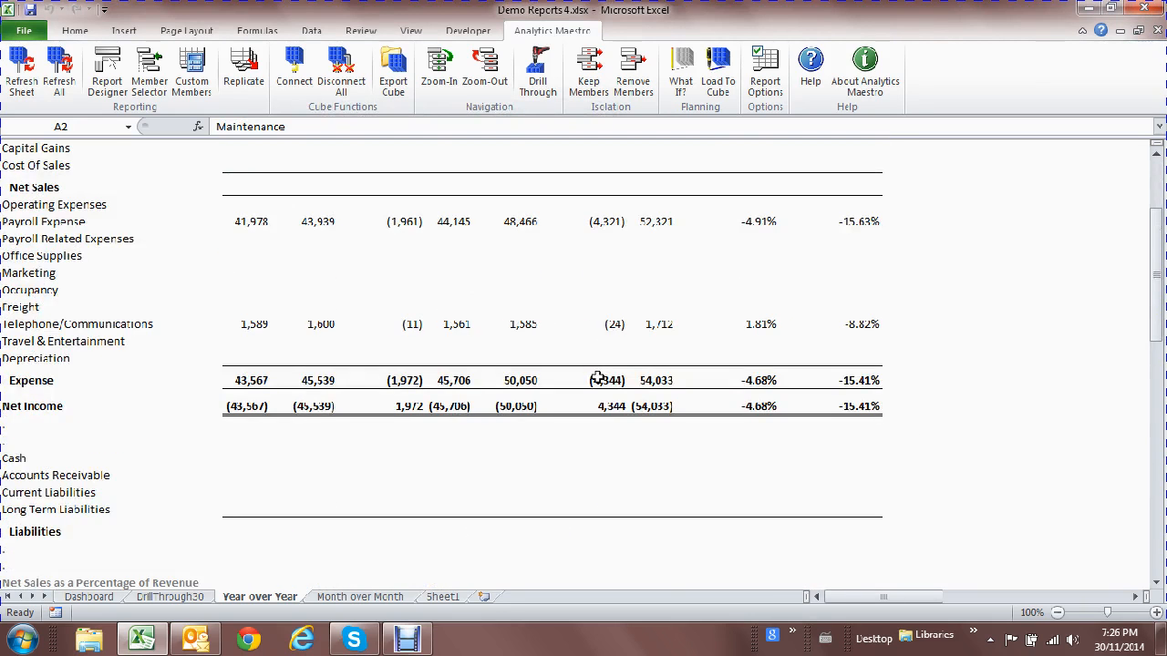
pyautogui.scroll(4, 597, 377)
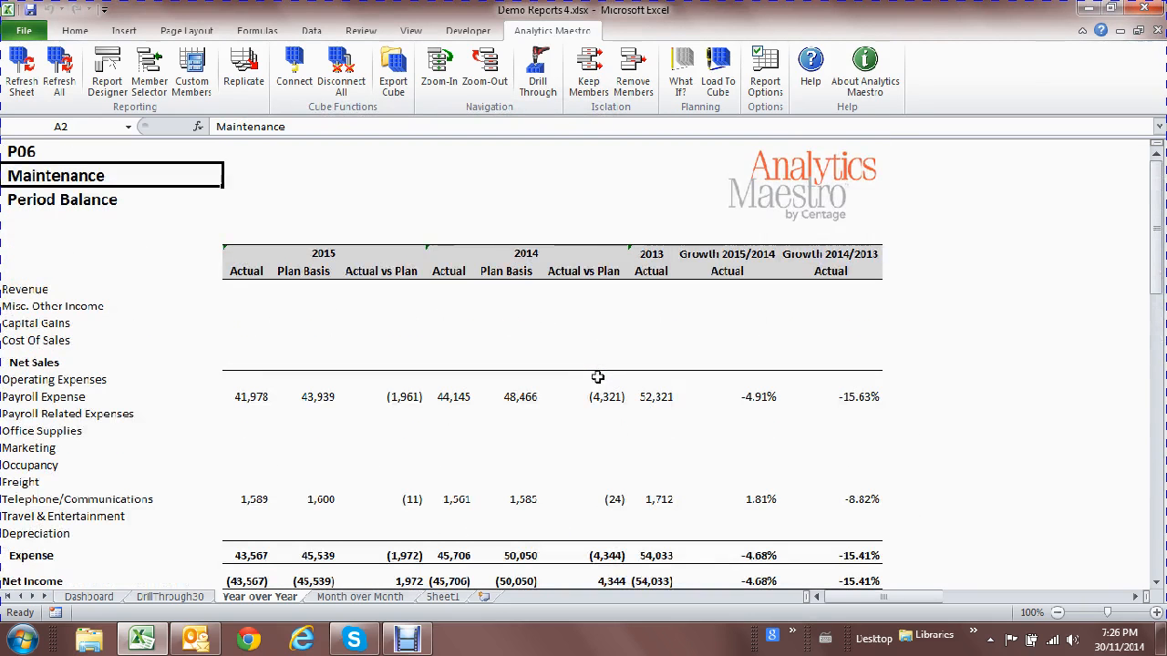
pyautogui.doubleClick(107, 174)
pyautogui.doubleClick(366, 161)
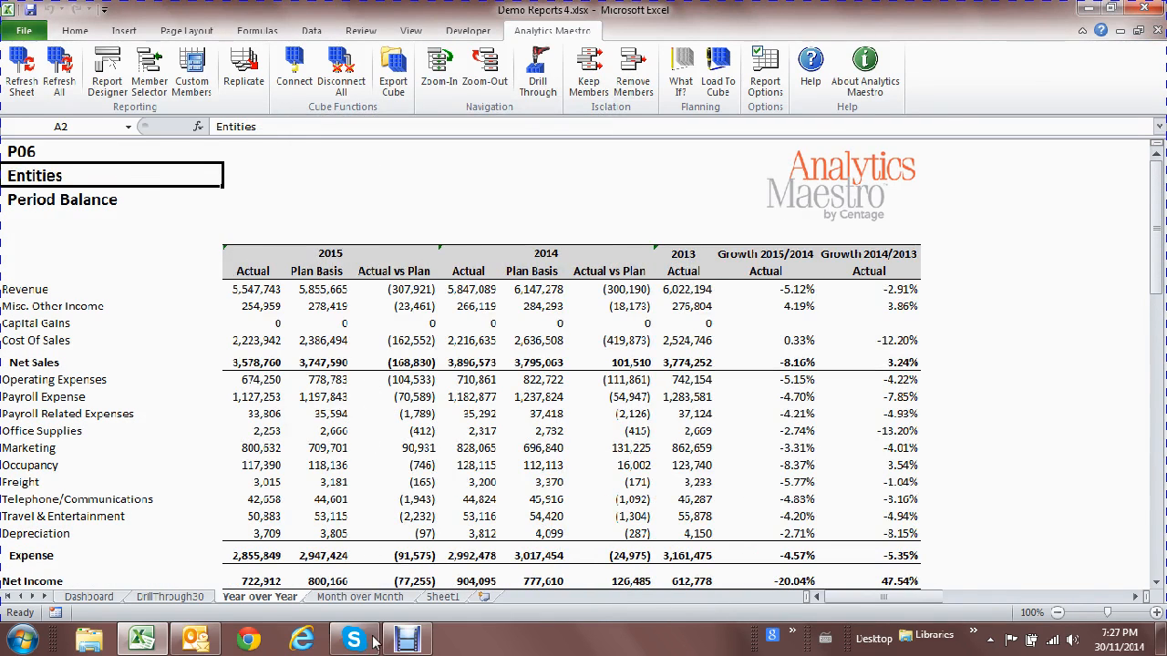
# On the Month over Month sheet, move the Actual label to B5 and copy it to G5.
pyautogui.click(376, 599)
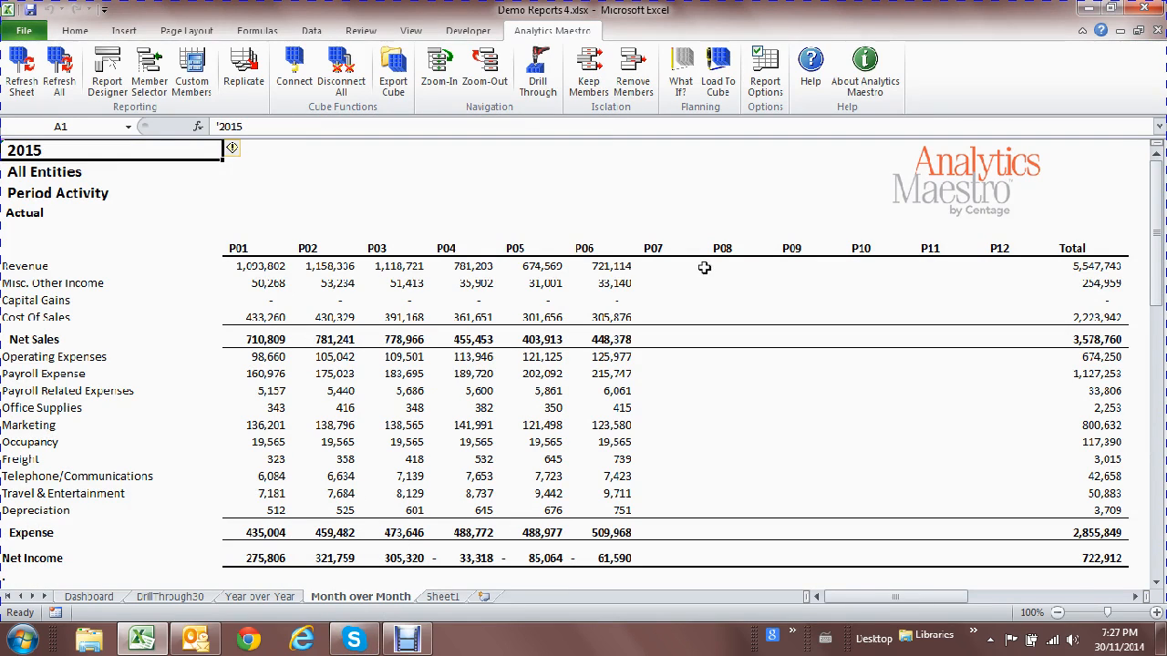
pyautogui.click(39, 212)
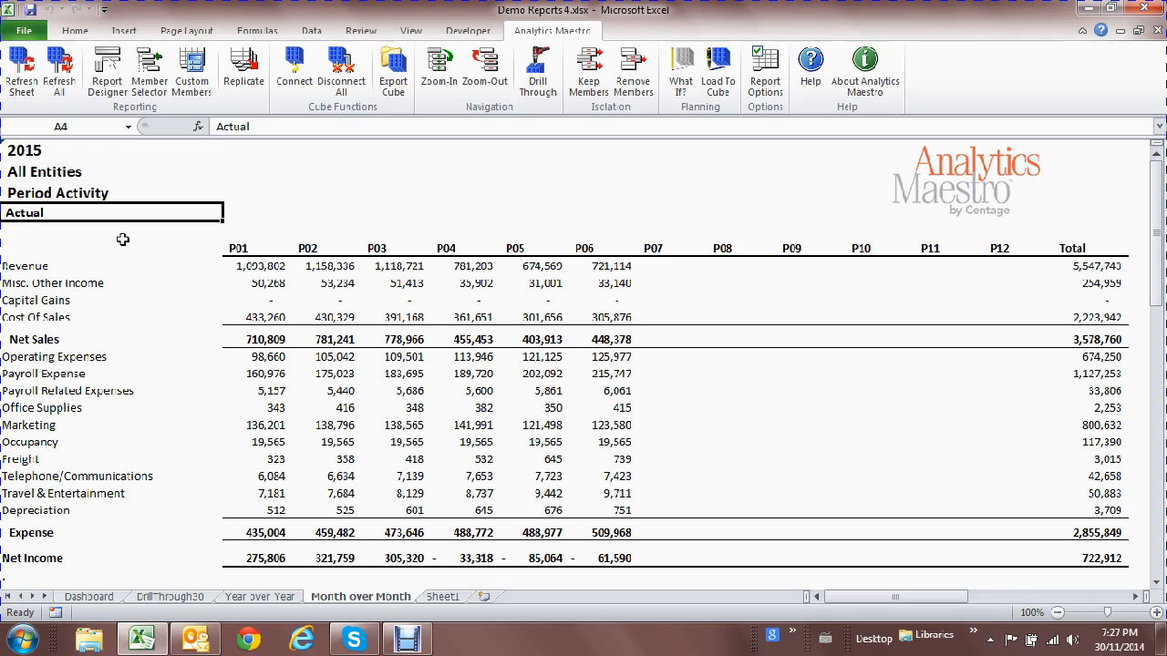
pyautogui.moveTo(125, 220); pyautogui.dragTo(242, 228)
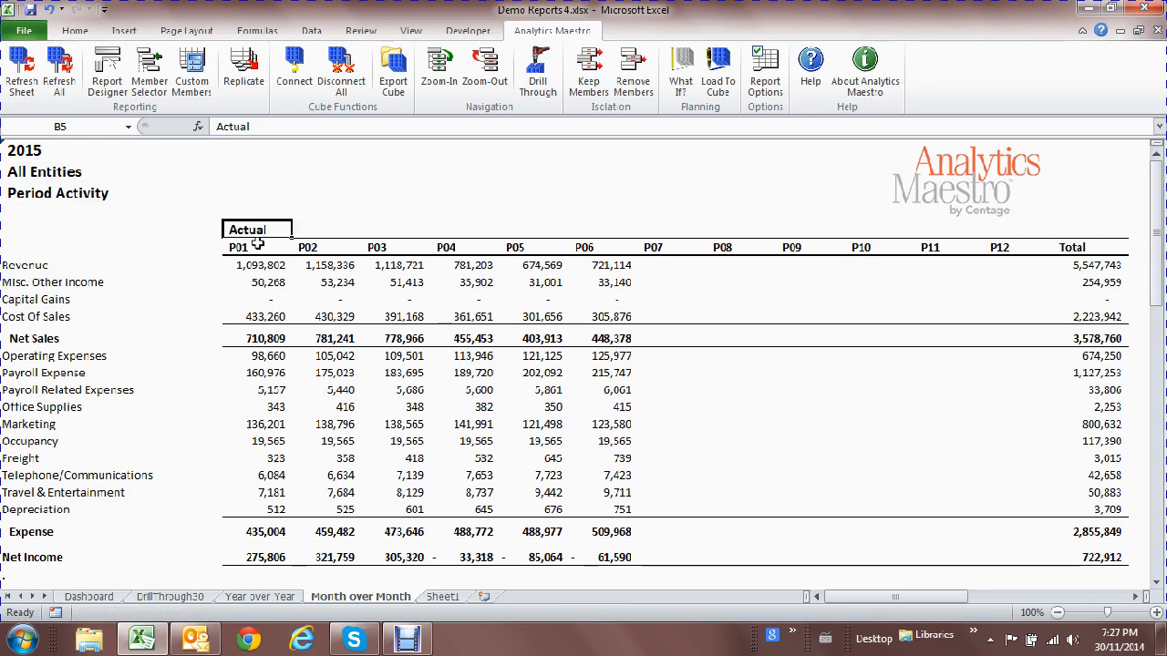
pyautogui.hotkey('ctrl', 'c')
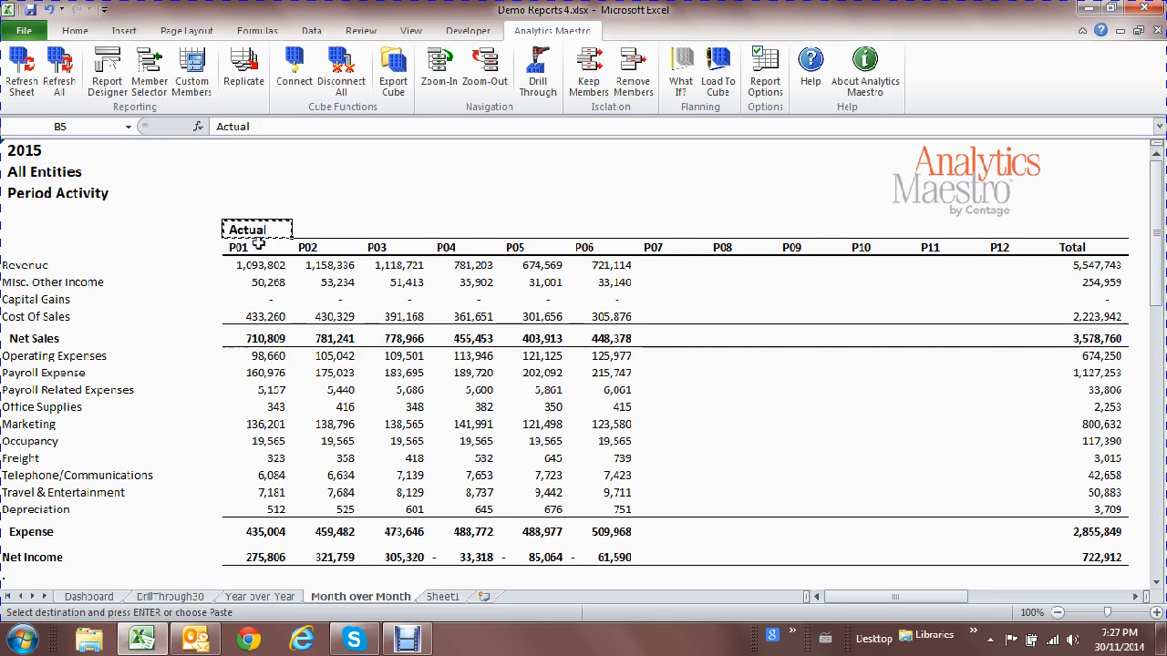
pyautogui.click(612, 232)
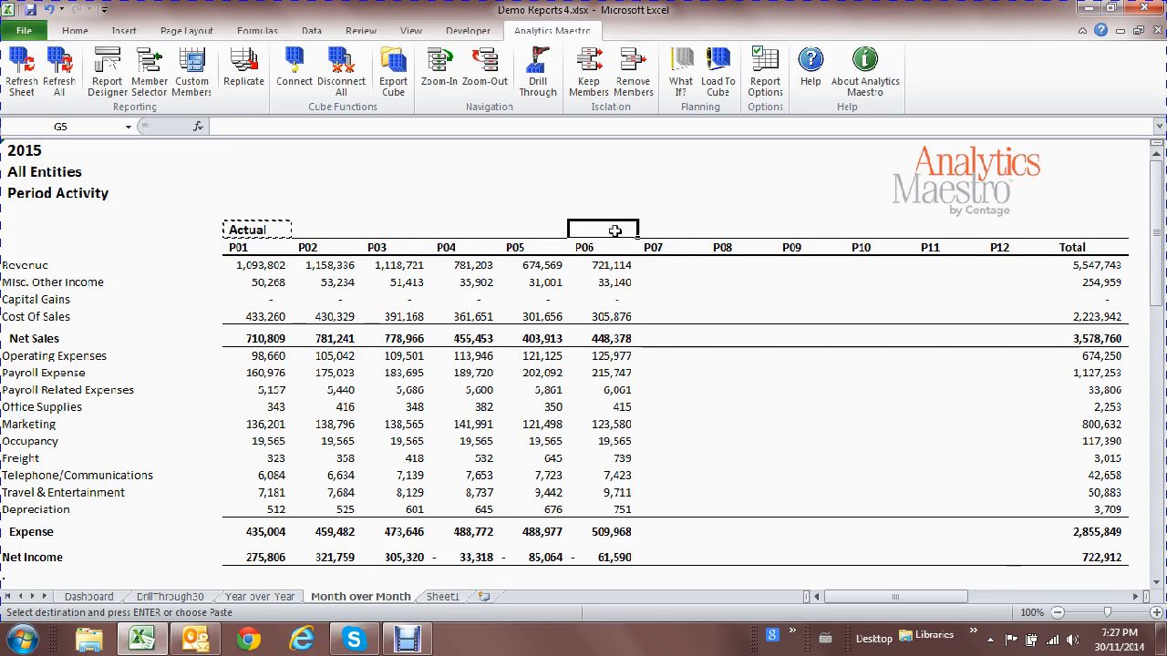
pyautogui.hotkey('ctrl', 'v')
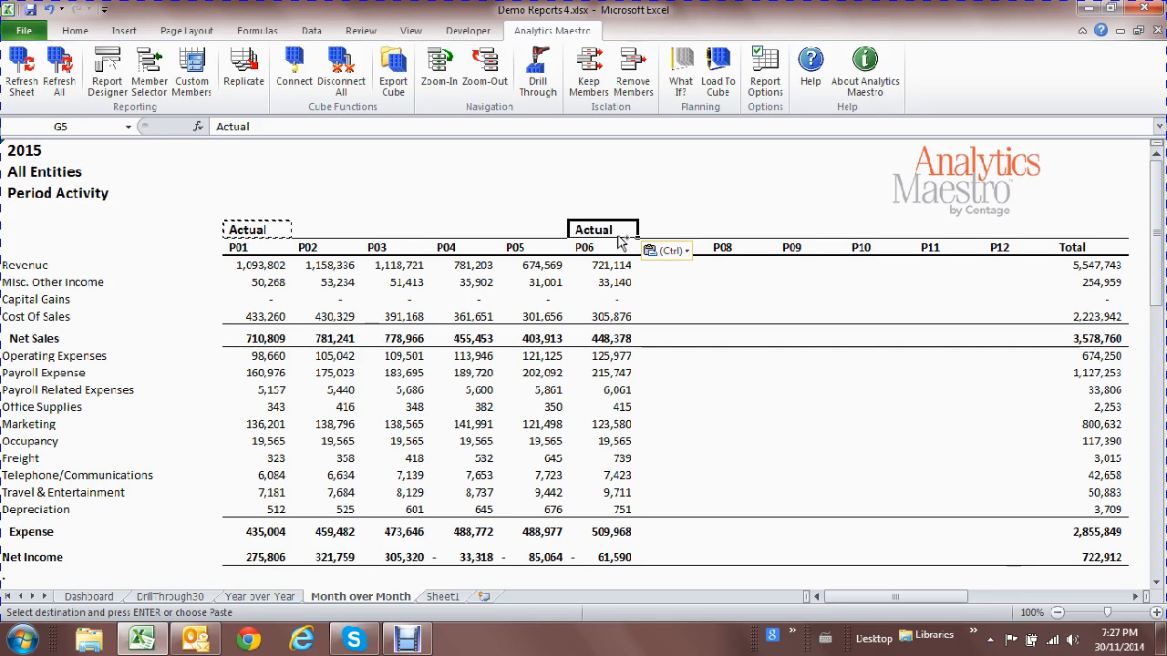
# Change the G5 label above P06 to Plan Basis and refresh the sheet.
pyautogui.click(150, 79)
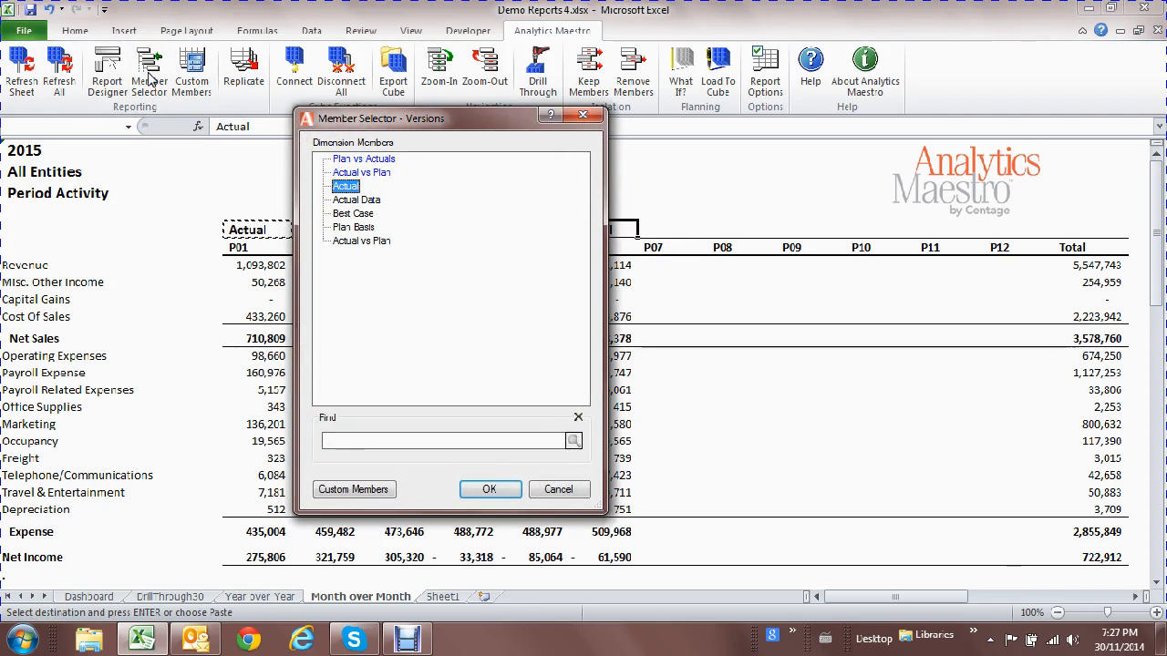
pyautogui.doubleClick(365, 228)
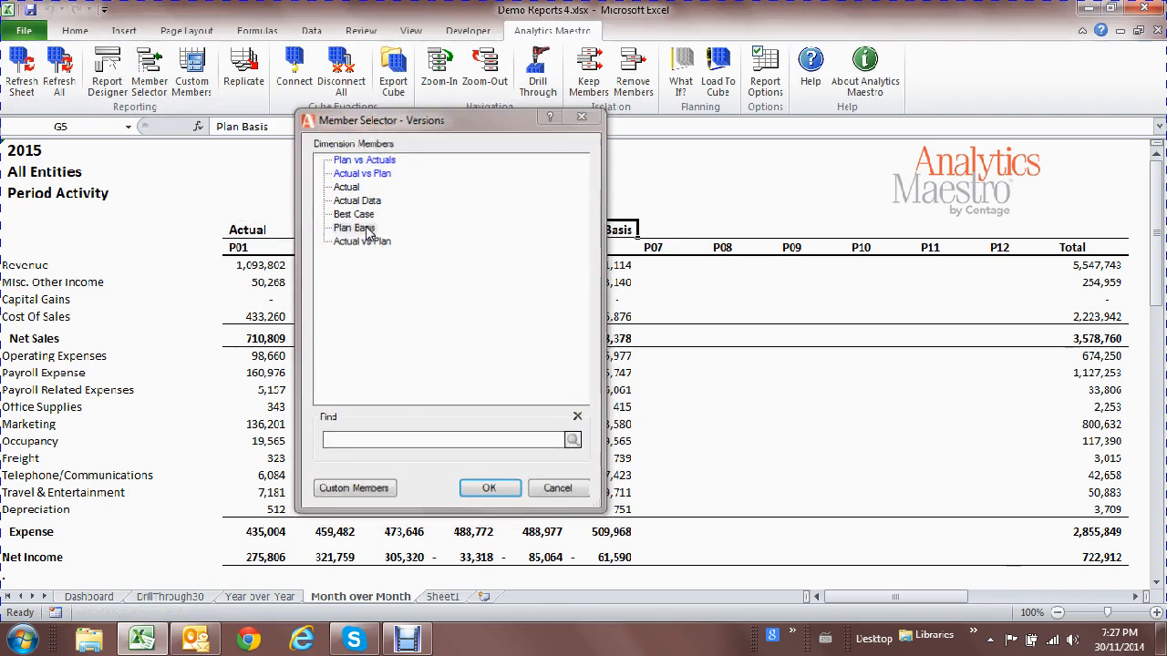
pyautogui.click(34, 95)
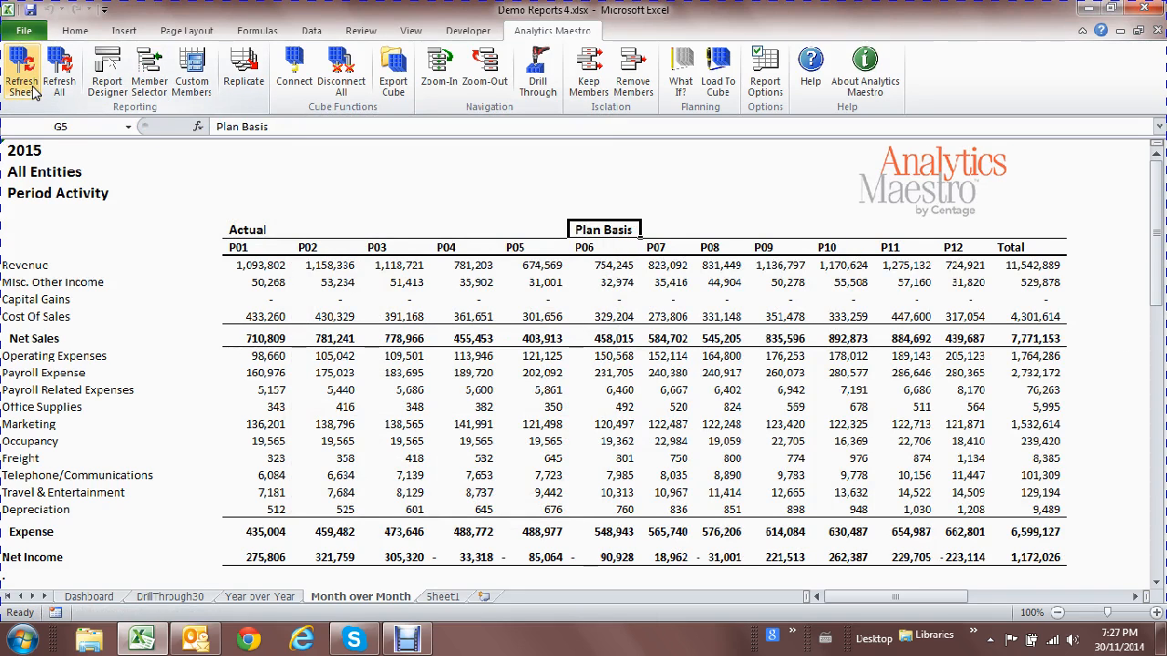
# Move the Plan Basis label from G5 to H5 above P07 and refresh the sheet.
pyautogui.moveTo(251, 230); pyautogui.dragTo(517, 247)
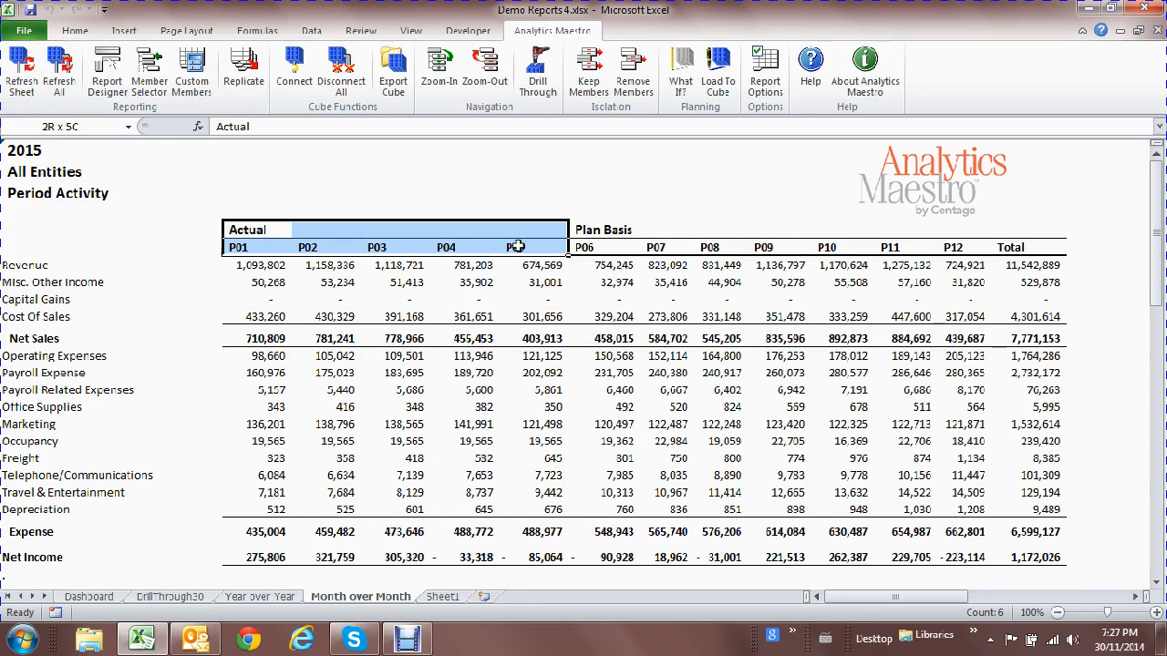
pyautogui.click(613, 235)
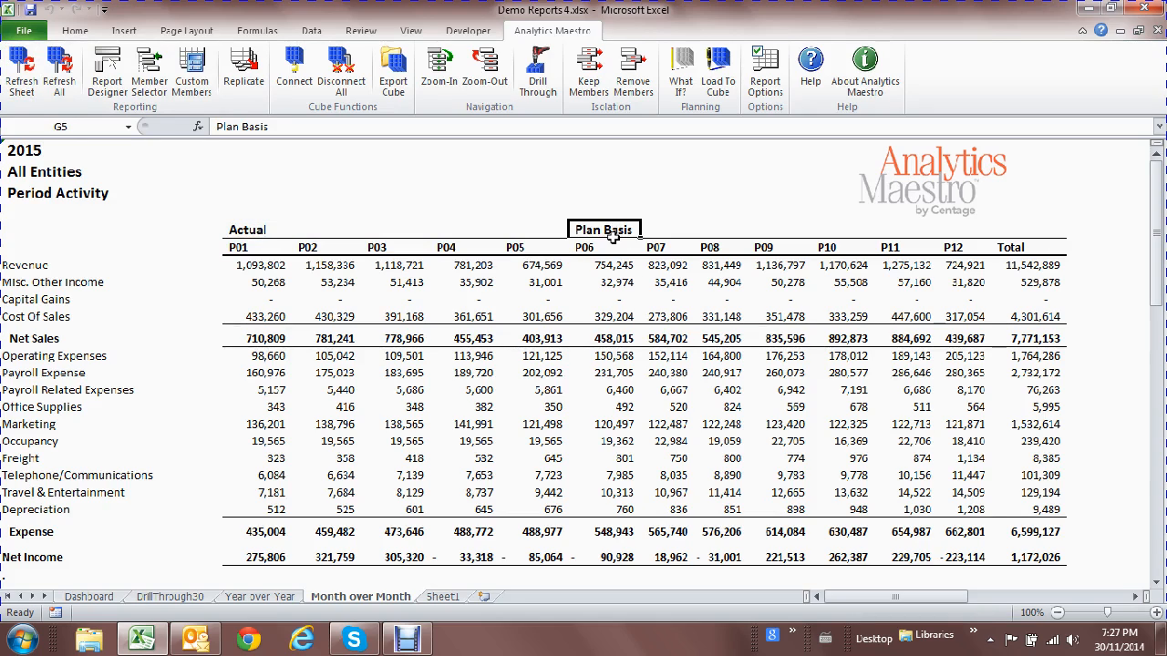
pyautogui.moveTo(612, 235); pyautogui.dragTo(968, 245)
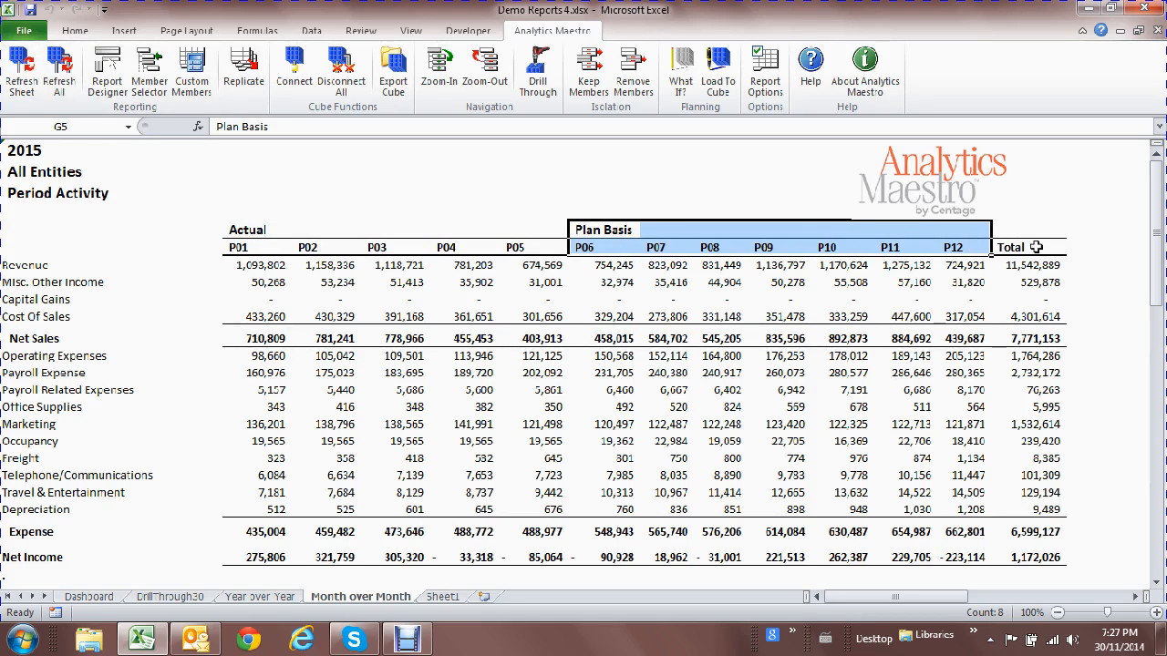
pyautogui.click(1036, 247)
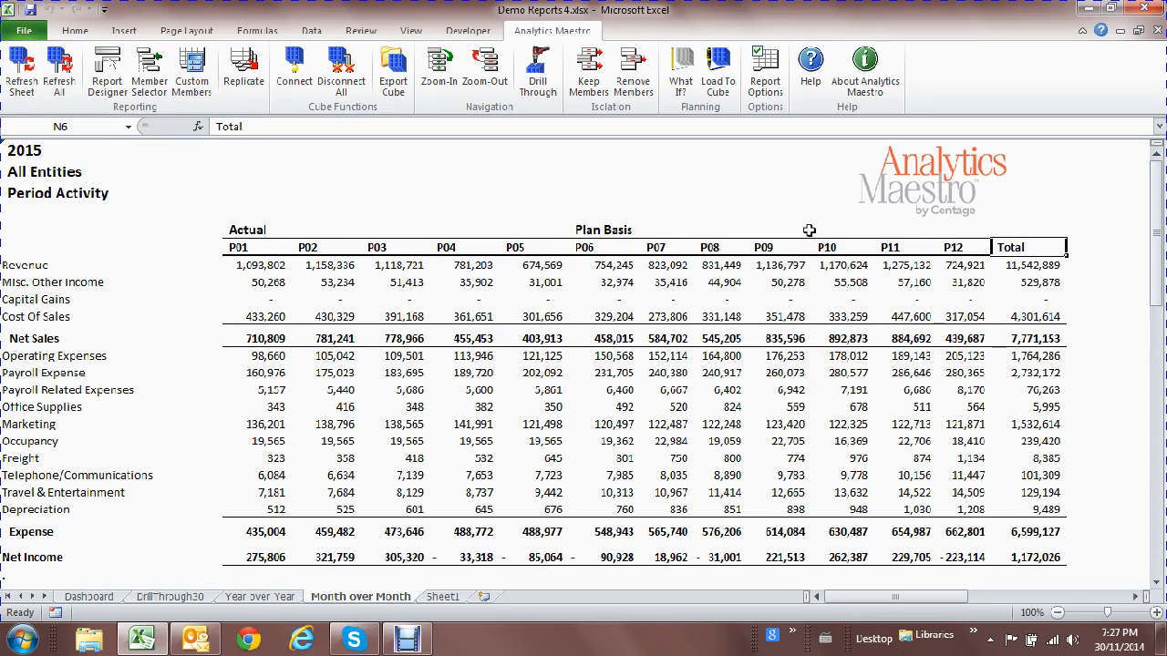
pyautogui.click(603, 228)
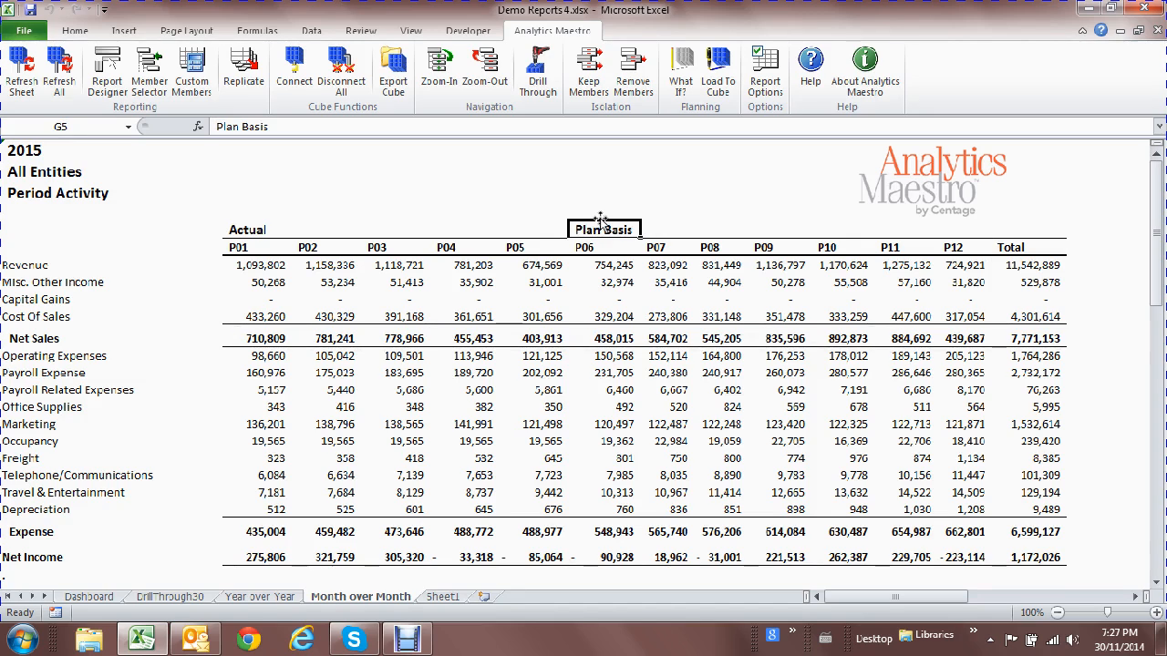
pyautogui.moveTo(600, 221); pyautogui.dragTo(650, 228)
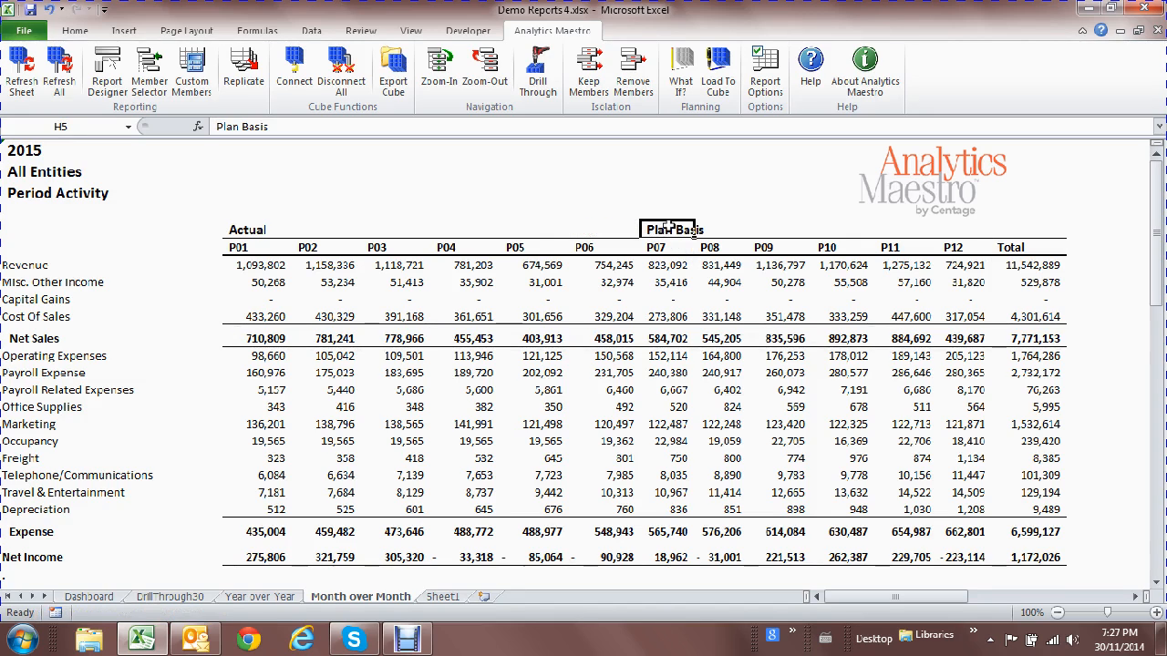
pyautogui.click(24, 87)
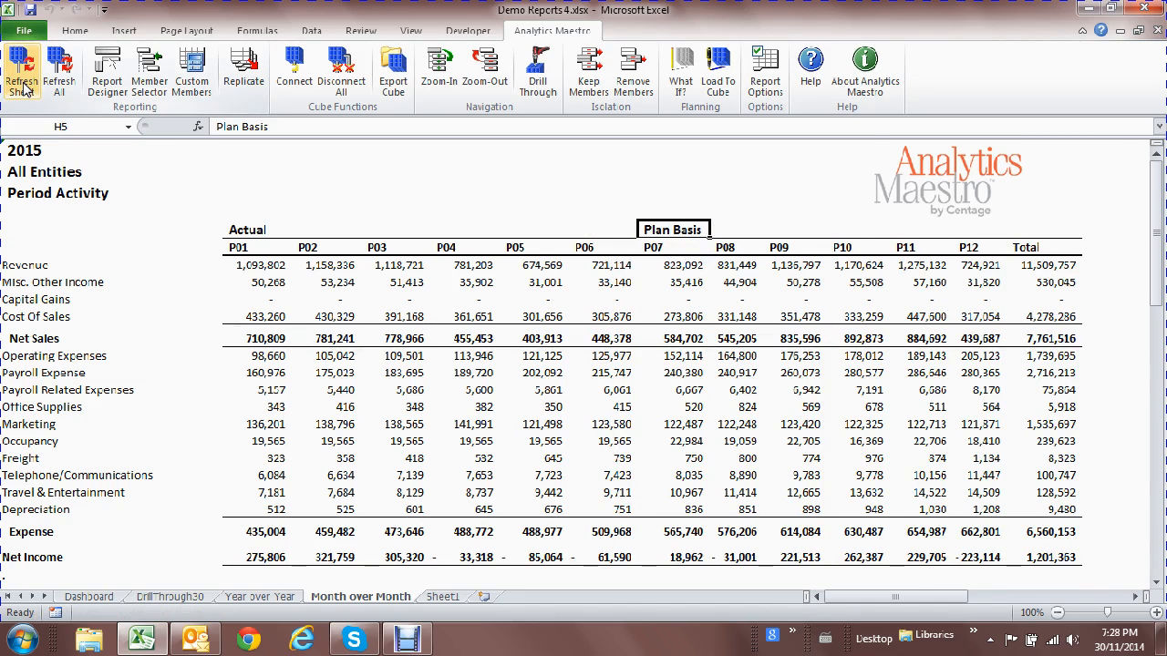
# Switch the report entity to Operations to check it, then set it to Entities.
pyautogui.click(74, 173)
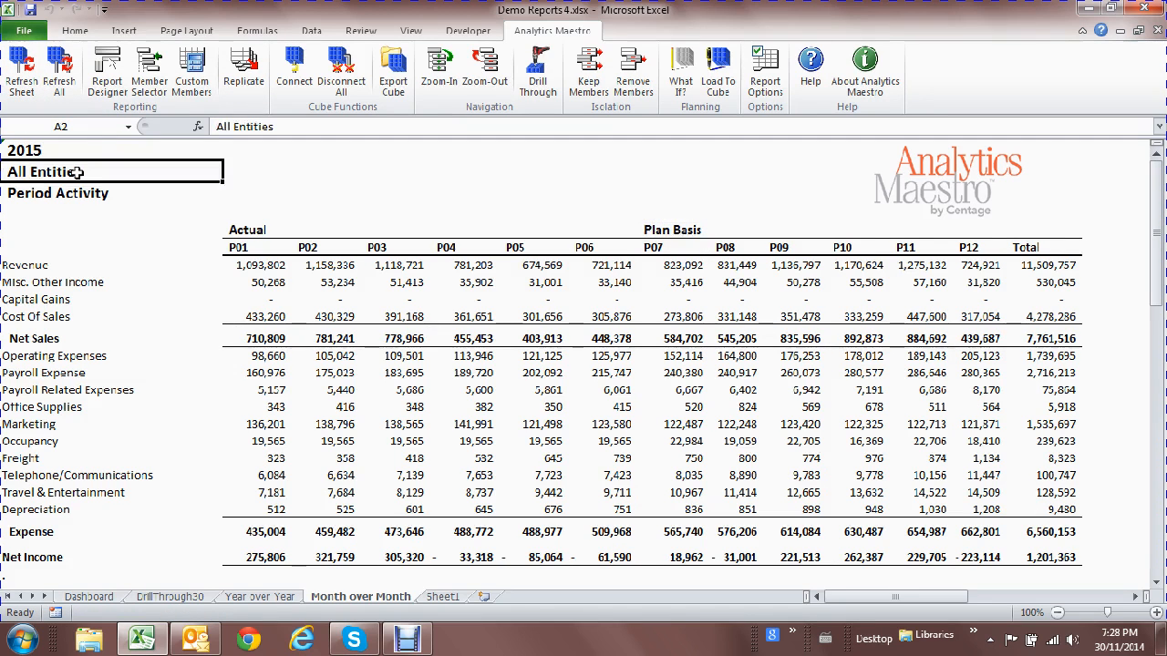
pyautogui.doubleClick(74, 173)
pyautogui.click(339, 176)
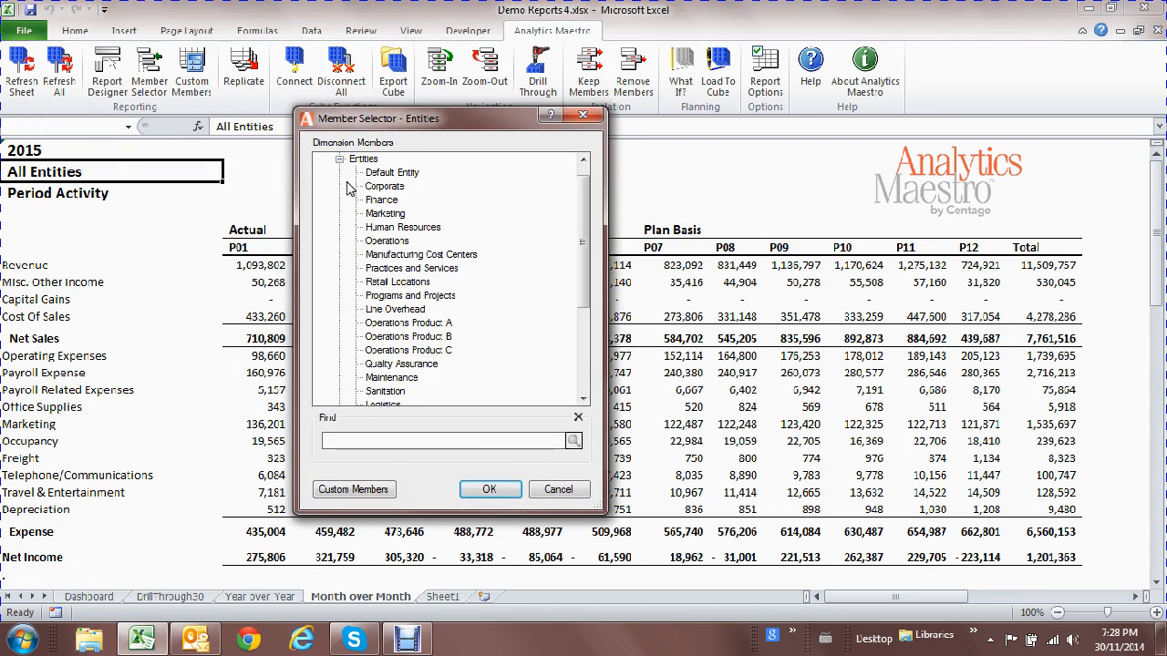
pyautogui.doubleClick(399, 243)
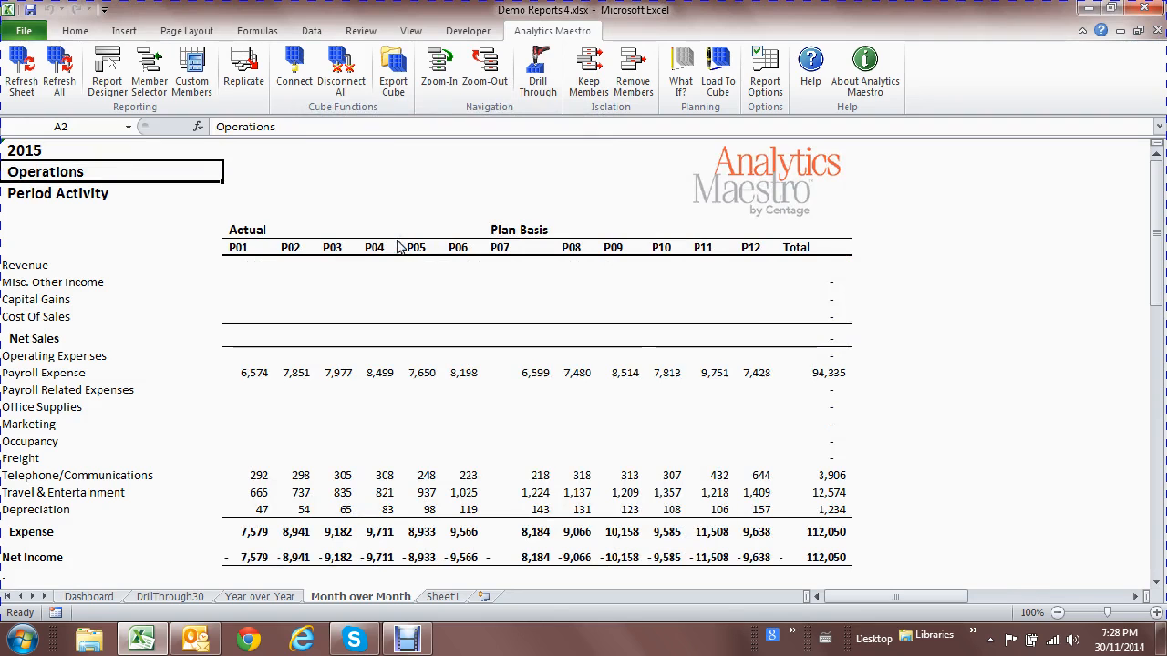
pyautogui.doubleClick(152, 169)
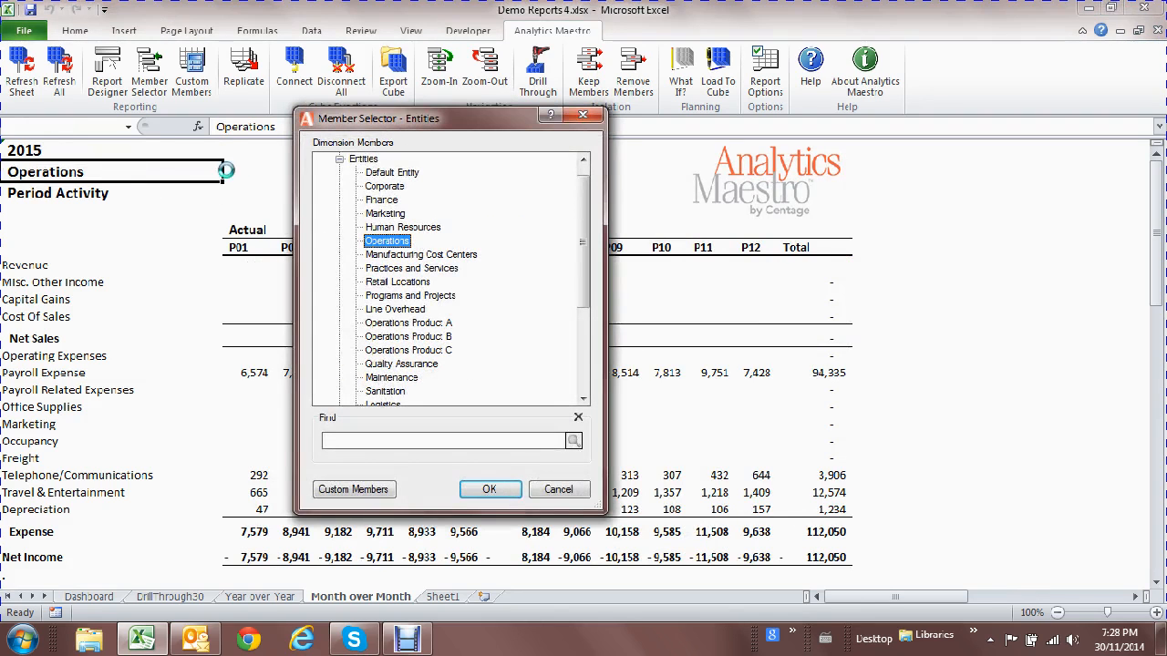
pyautogui.doubleClick(372, 160)
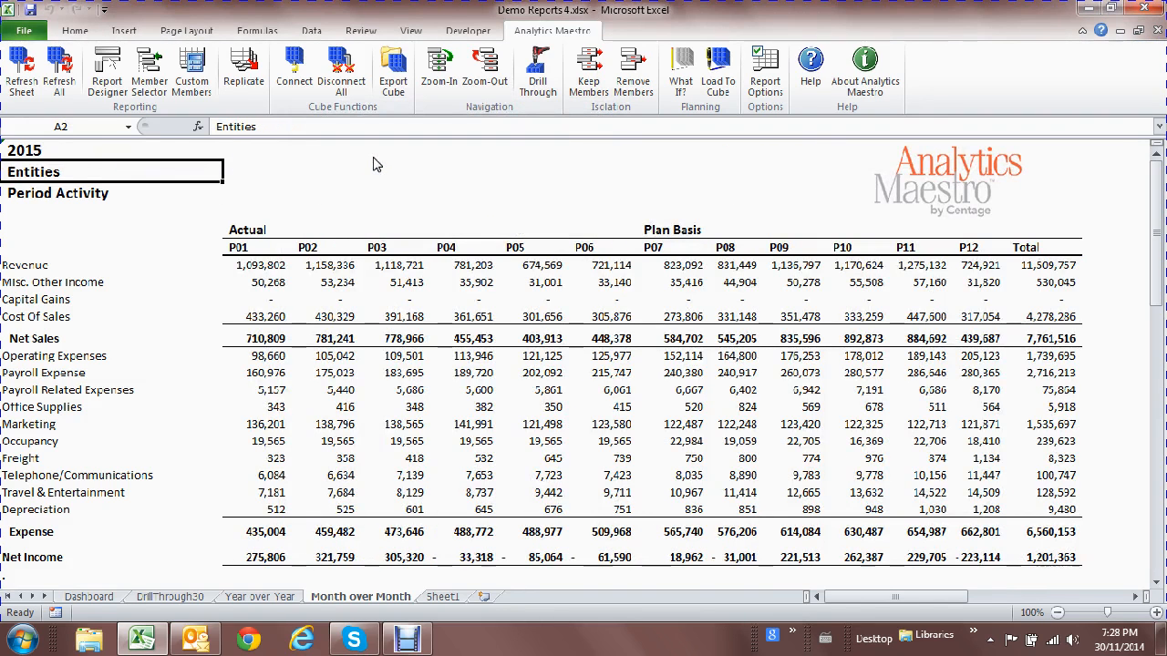